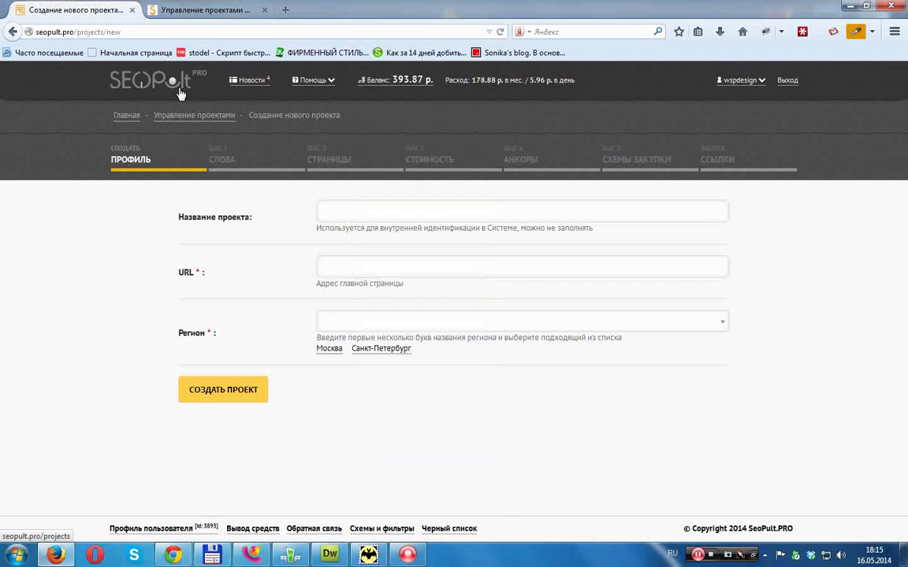
- Name the new project "Доп-Центр"
{"action": "left_click", "coordinate": [328, 208]}
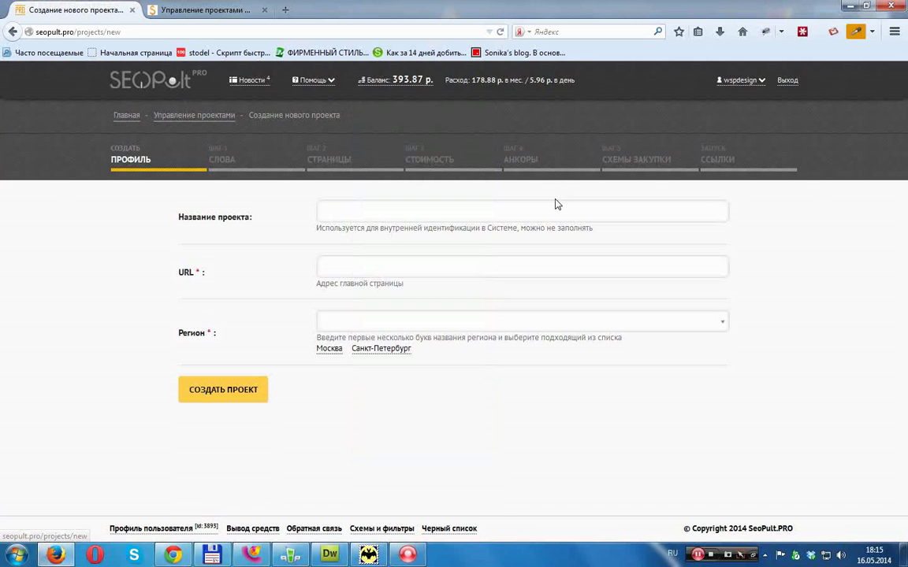
{"action": "type", "text": "Мой проект"}
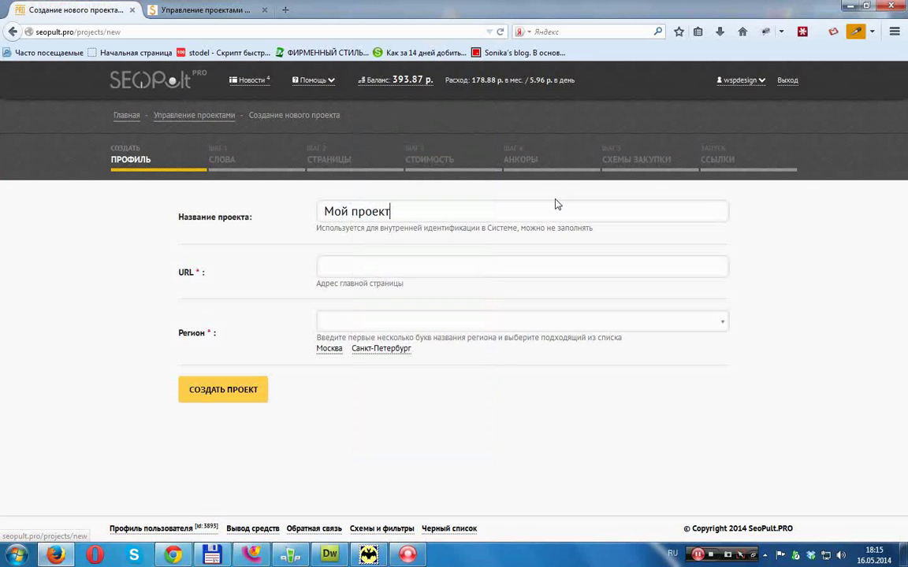
{"action": "key", "text": "ctrl+a"}
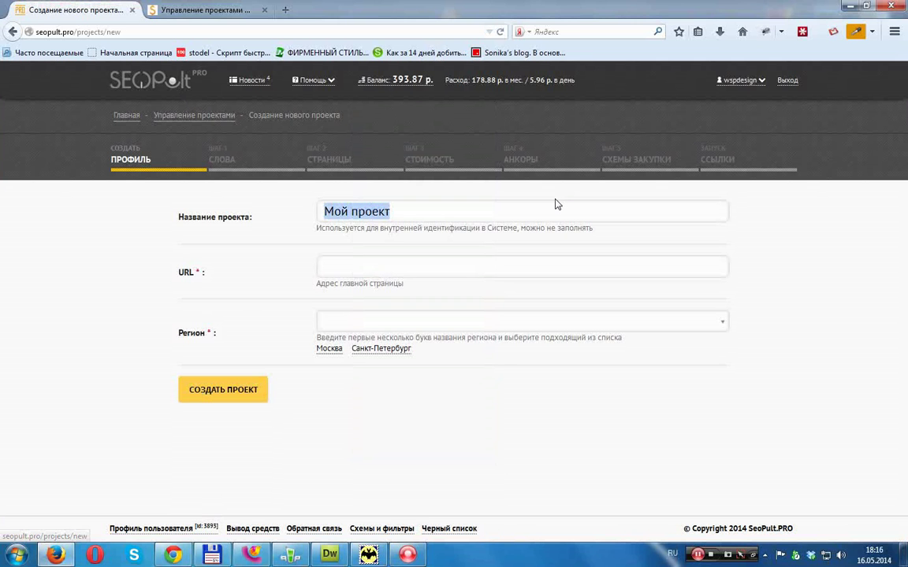
{"action": "type", "text": "Доп-Цен"}
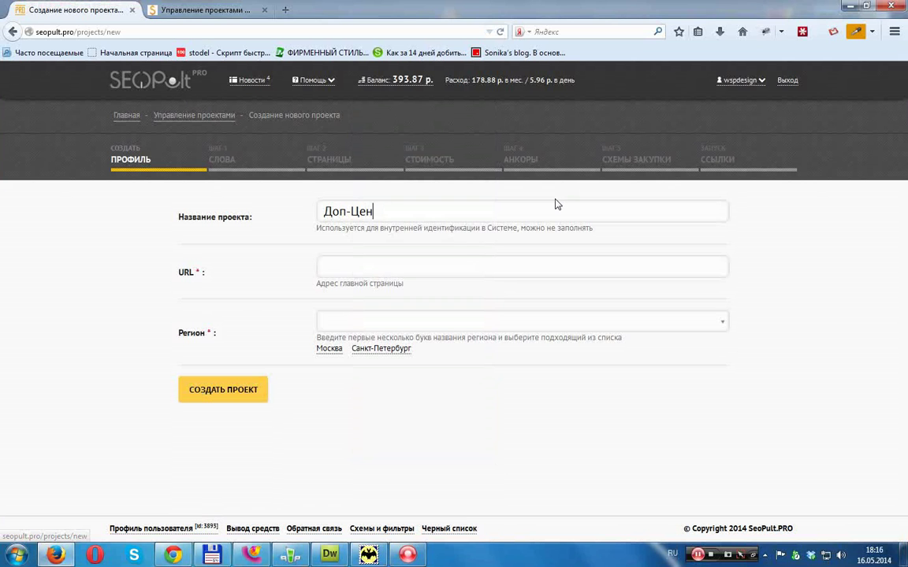
{"action": "type", "text": "тр"}
{"action": "key", "text": "Tab"}
{"action": "key", "text": "alt+shift"}
{"action": "type", "text": "http://"}
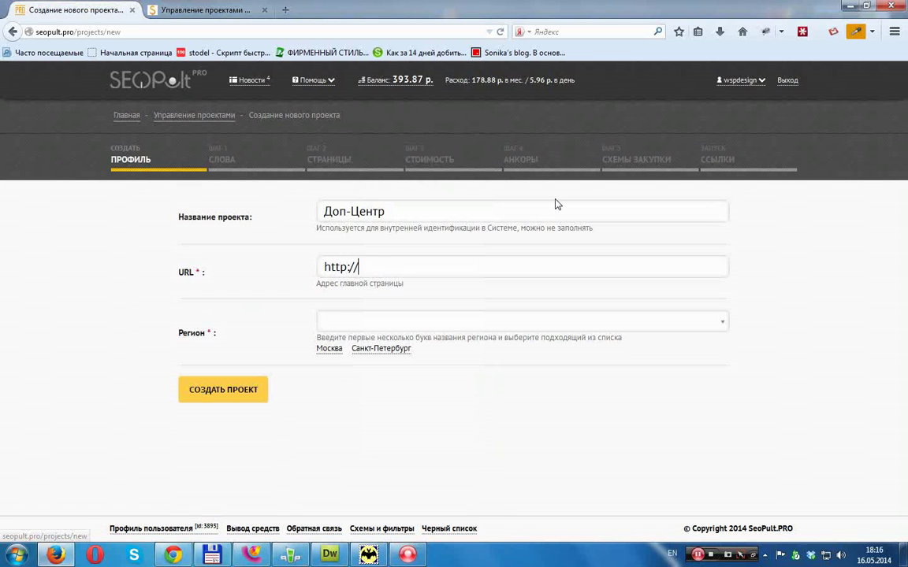
{"action": "type", "text": "dop-center.ru"}
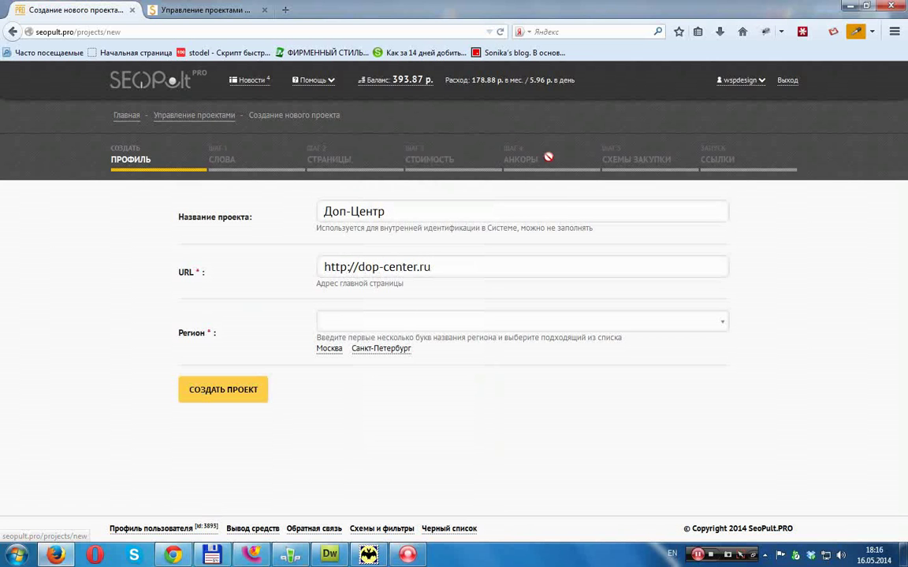
{"action": "left_click", "coordinate": [327, 348]}
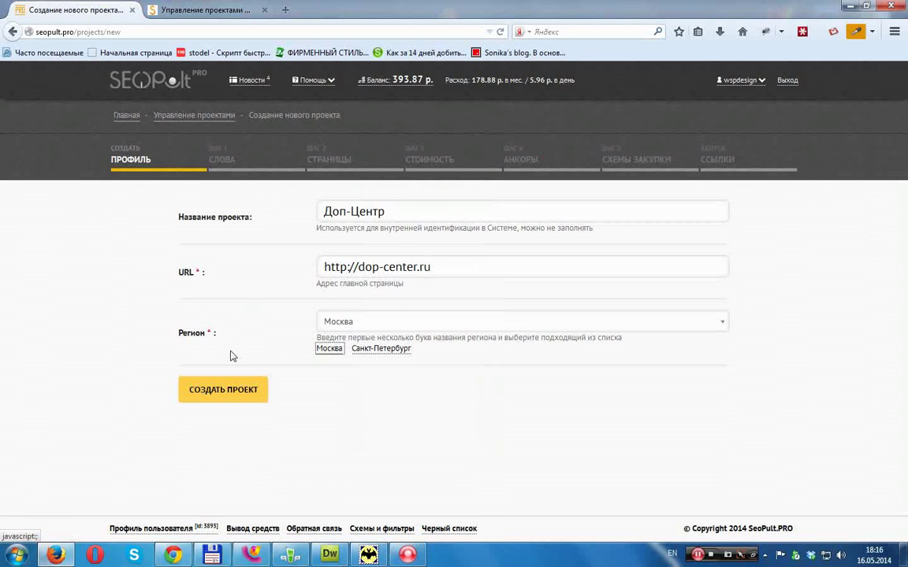
{"action": "left_click", "coordinate": [223, 391]}
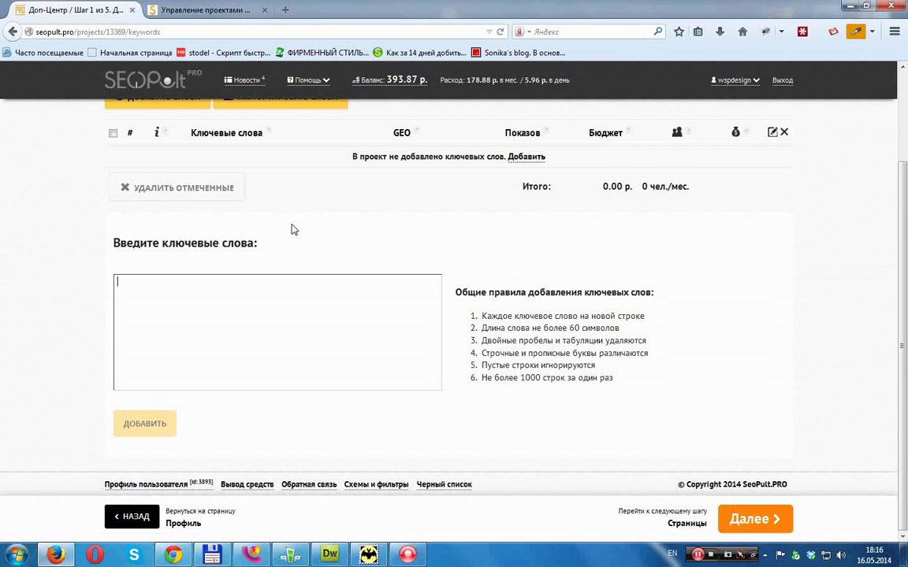
- Switch to SeoPult and open the DOP-CENTER project's keywords step, going to the recommended "Близкие к ТОПу" words
{"action": "scroll", "coordinate": [291, 240], "scroll_direction": "down", "scroll_amount": 3}
{"action": "left_click", "coordinate": [231, 14]}
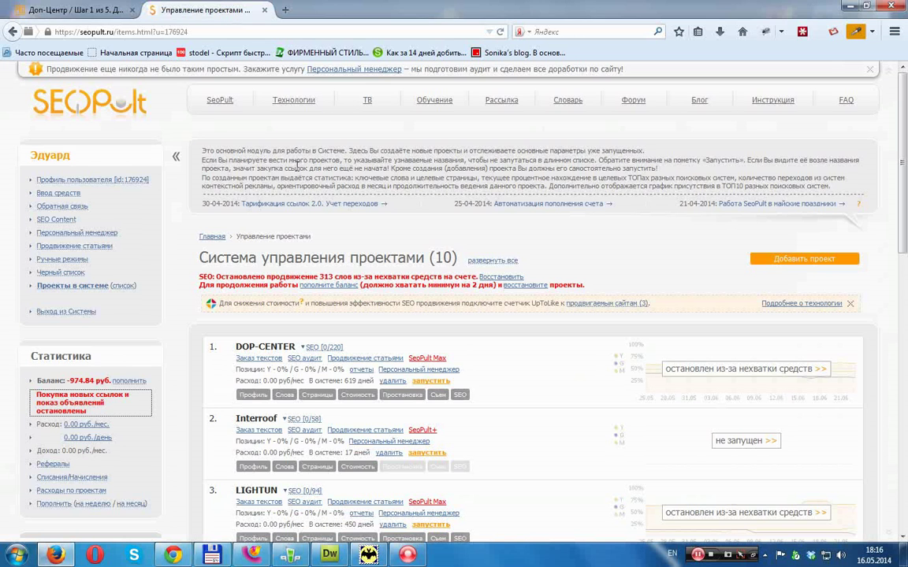
{"action": "left_click", "coordinate": [260, 348]}
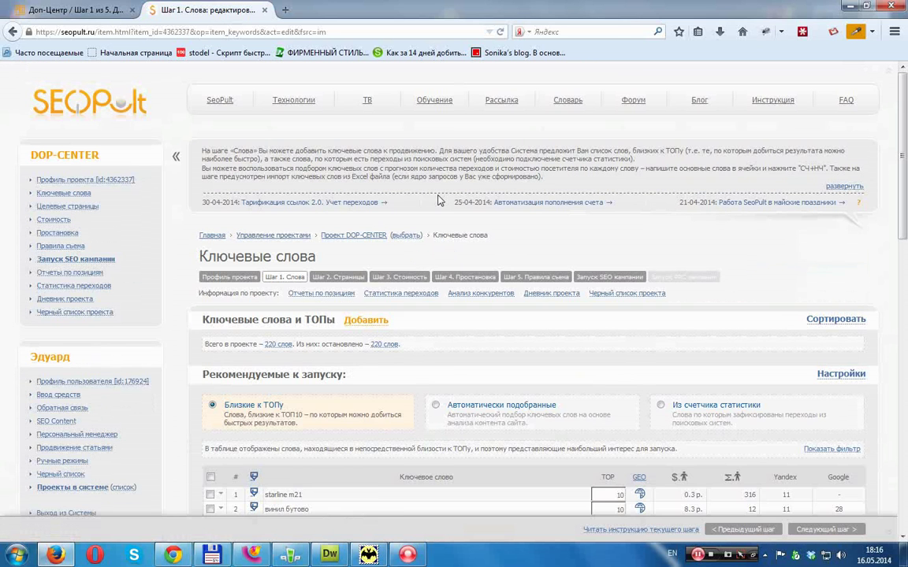
{"action": "scroll", "coordinate": [439, 201], "scroll_direction": "down", "scroll_amount": 3}
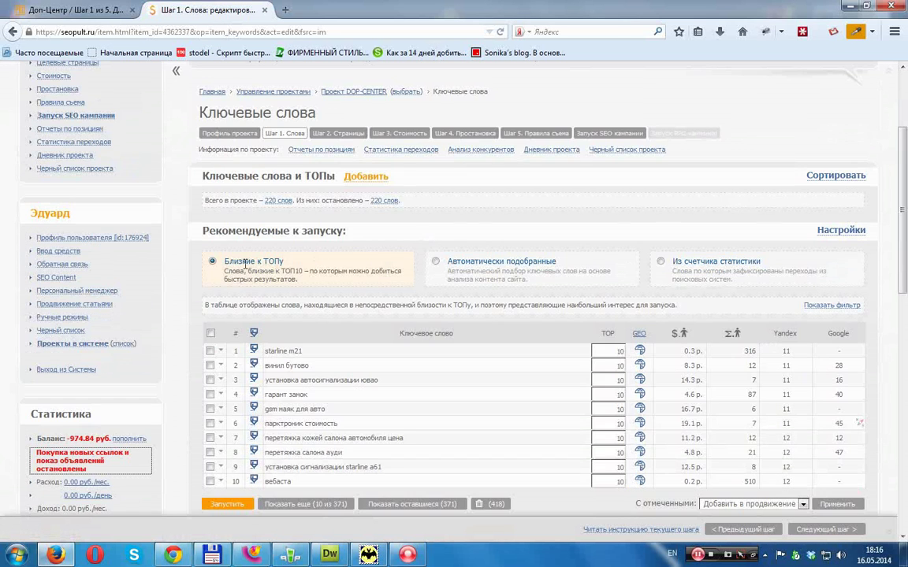
{"action": "left_click_drag", "start_coordinate": [221, 258], "coordinate": [359, 280]}
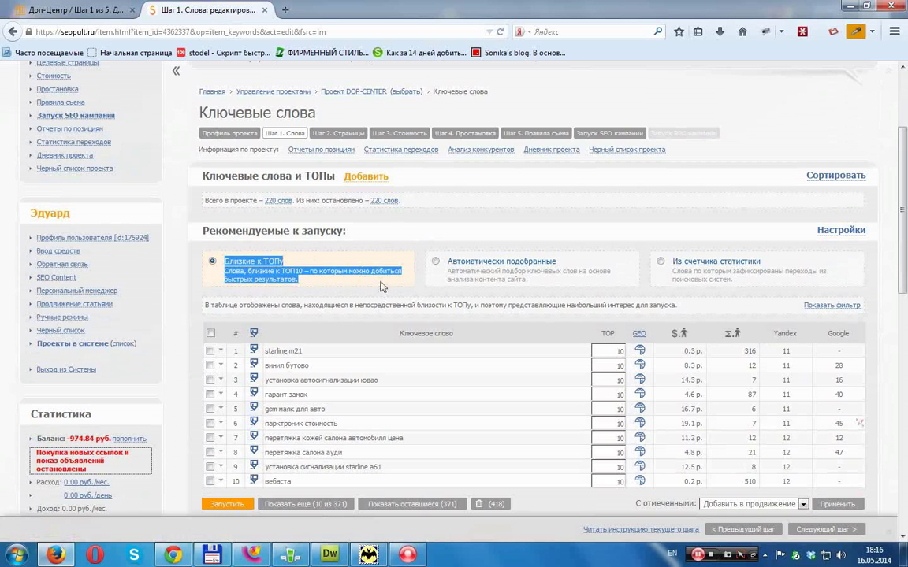
{"action": "left_click", "coordinate": [359, 280]}
- Filter the recommended keywords by "сигнализ" with only Яндекс as search engine, and list all remaining matches
{"action": "left_click", "coordinate": [826, 306]}
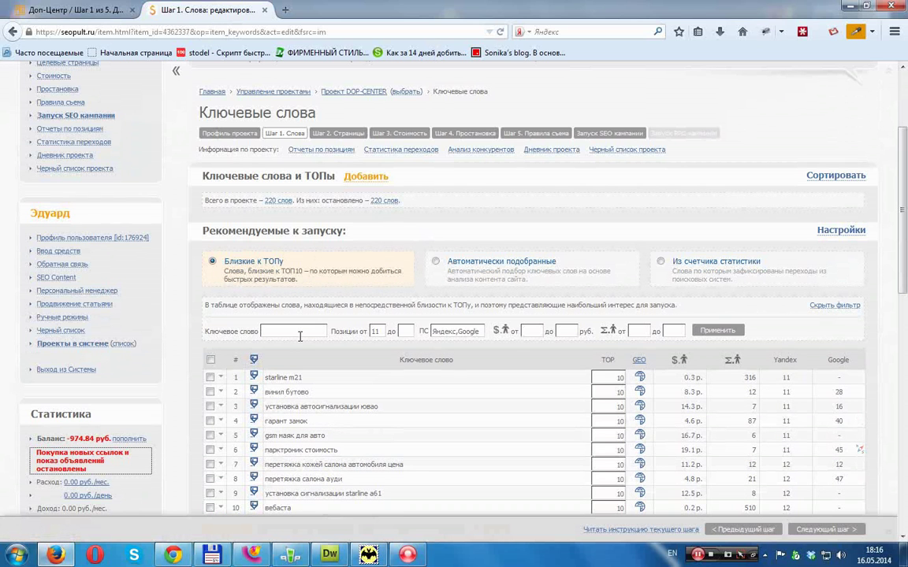
{"action": "key", "text": "alt+shift"}
{"action": "type", "text": "сигнализ"}
{"action": "left_click", "coordinate": [441, 330]}
{"action": "left_click", "coordinate": [437, 357]}
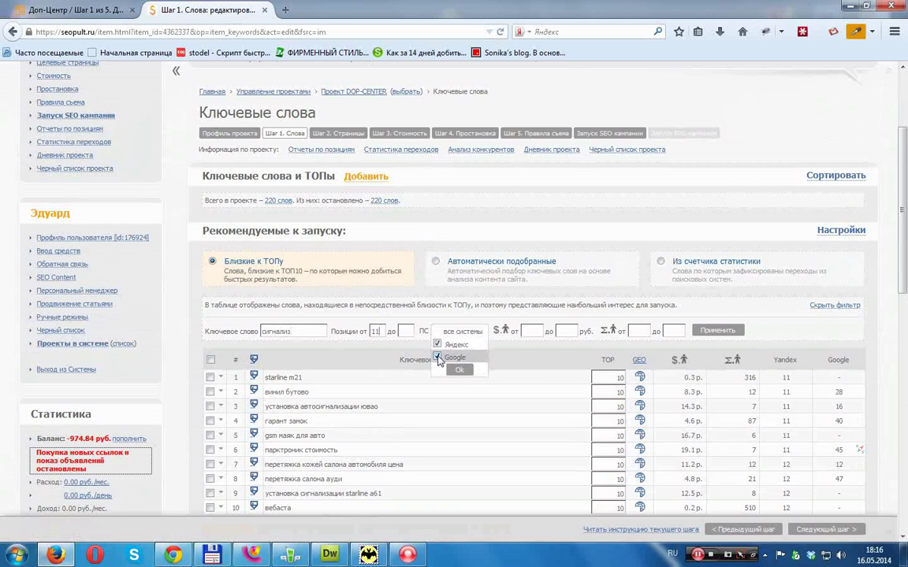
{"action": "left_click", "coordinate": [466, 371]}
{"action": "left_click", "coordinate": [719, 331]}
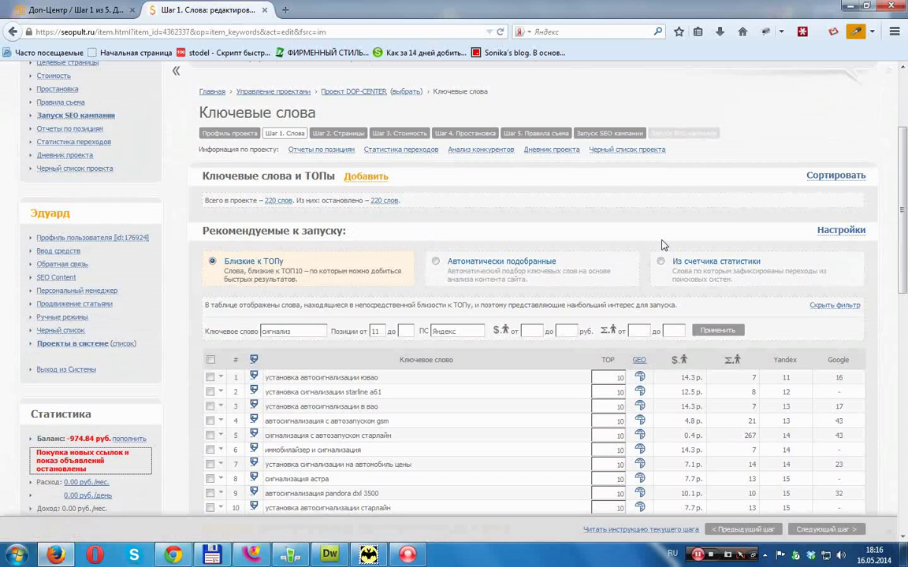
{"action": "scroll", "coordinate": [352, 264], "scroll_direction": "down", "scroll_amount": 3}
{"action": "left_click", "coordinate": [398, 317]}
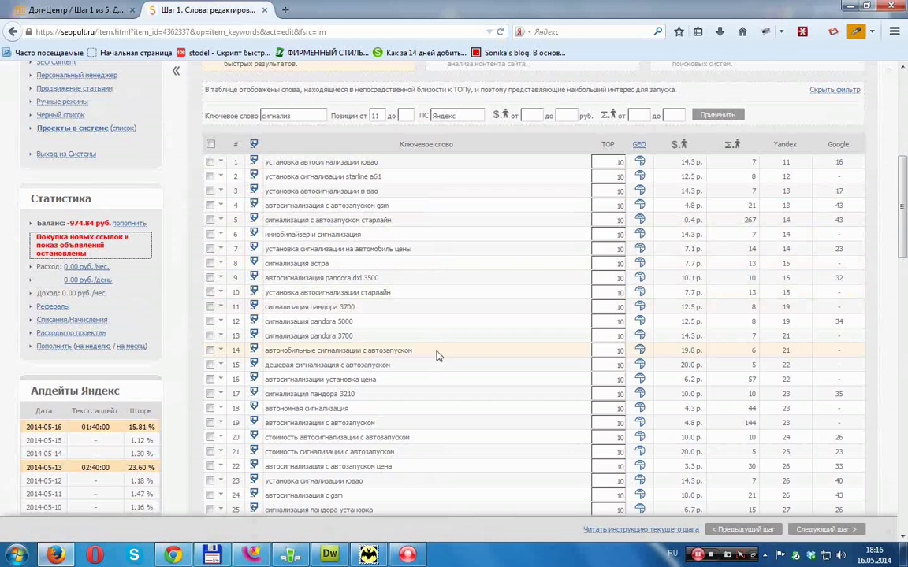
- Copy the keyword "автомобильные сигнализации с автозапуском" into the keyword entry field of the Доп-Центр project
{"action": "left_click_drag", "start_coordinate": [436, 355], "coordinate": [266, 359]}
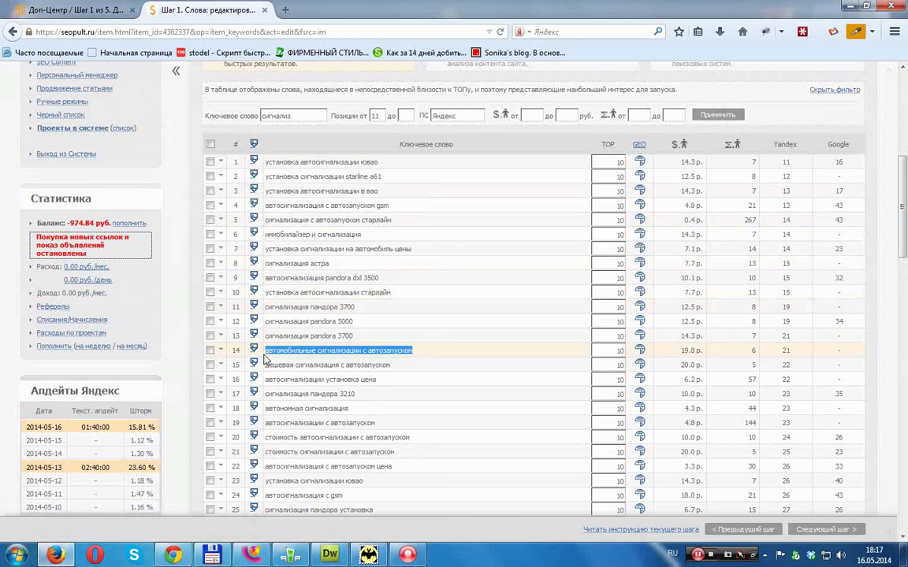
{"action": "key", "text": "ctrl+Tab"}
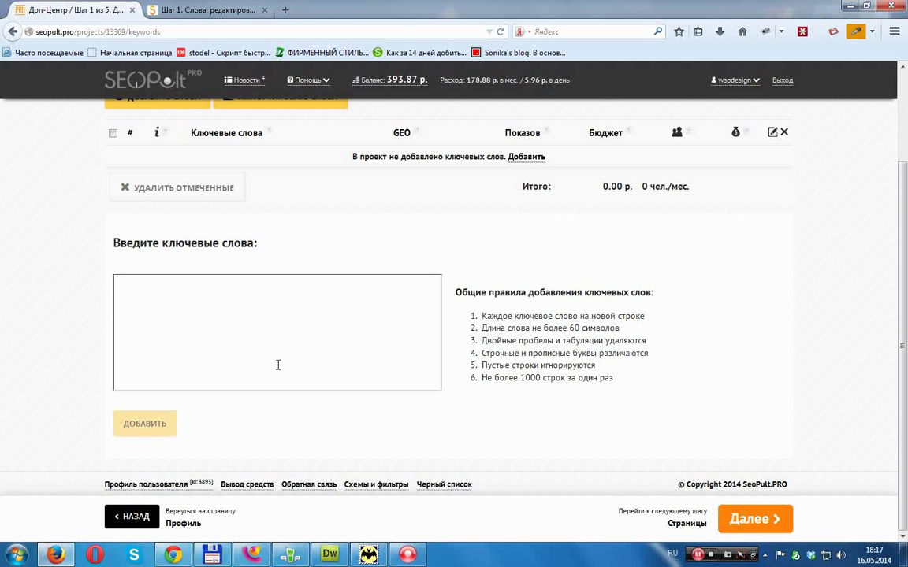
{"action": "type", "text": "автомобильные сигнализации с автозапуском"}
- Copy "дешевая сигнализация с автозапуском" from the SeoPult list onto its own line in the Доп-Центр keyword entry field
{"action": "key", "text": "ctrl+Tab"}
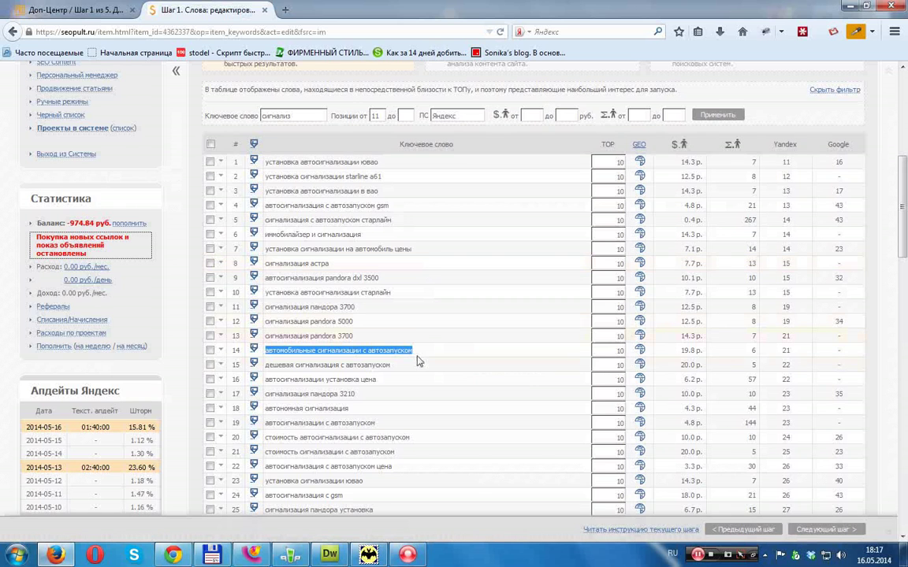
{"action": "left_click_drag", "start_coordinate": [416, 370], "coordinate": [268, 375]}
{"action": "key", "text": "ctrl+c"}
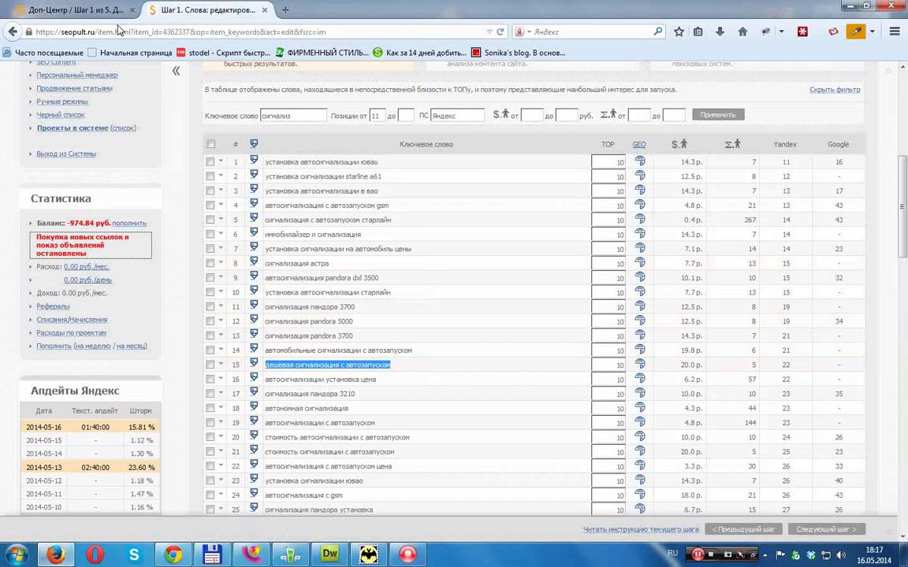
{"action": "left_click", "coordinate": [91, 10]}
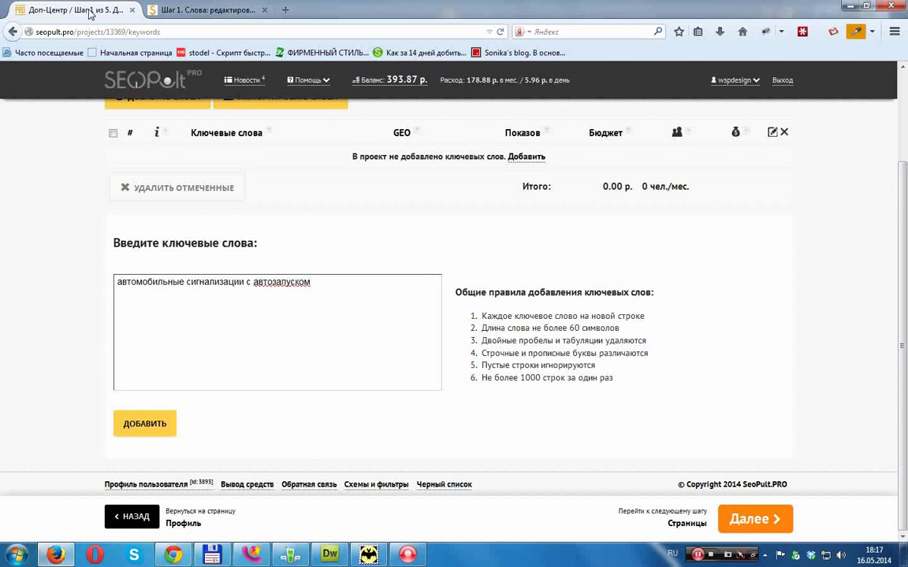
{"action": "key", "text": "ctrl+v"}
{"action": "key", "text": "Return"}
- Copy "автосигнализации с автозапуском" from the SeoPult list into the Доп-Центр keyword entry field and remove its leading indent
{"action": "left_click", "coordinate": [209, 9]}
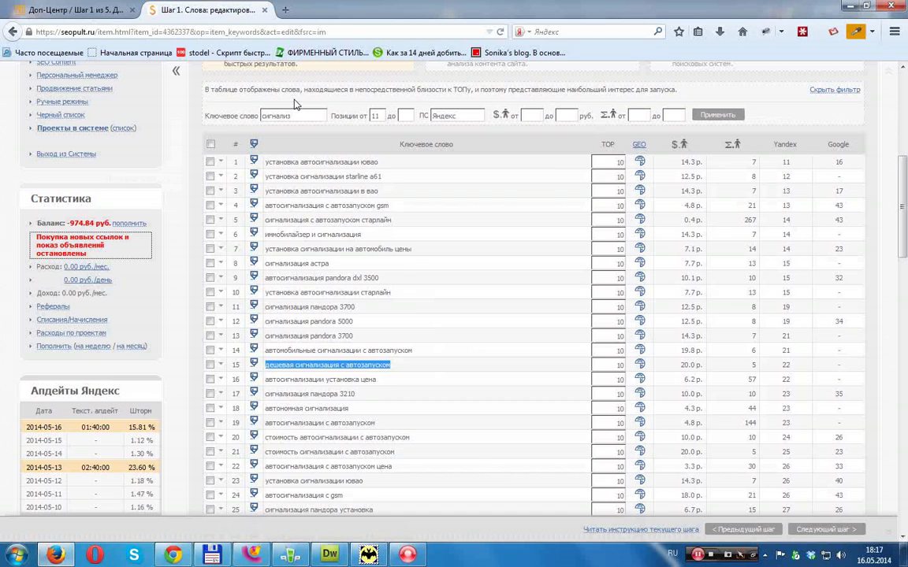
{"action": "scroll", "coordinate": [415, 314], "scroll_direction": "down", "scroll_amount": 2}
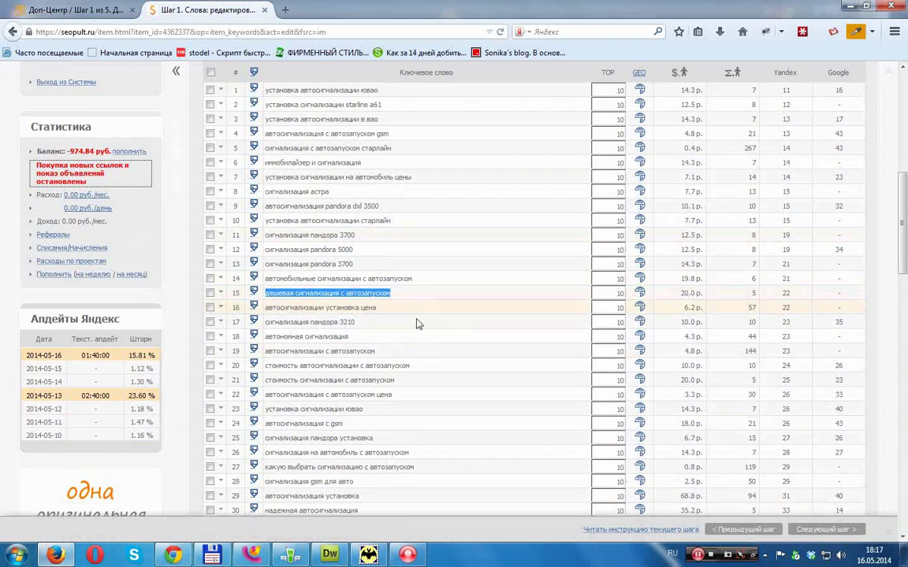
{"action": "left_click_drag", "start_coordinate": [419, 357], "coordinate": [258, 356]}
{"action": "key", "text": "ctrl+c"}
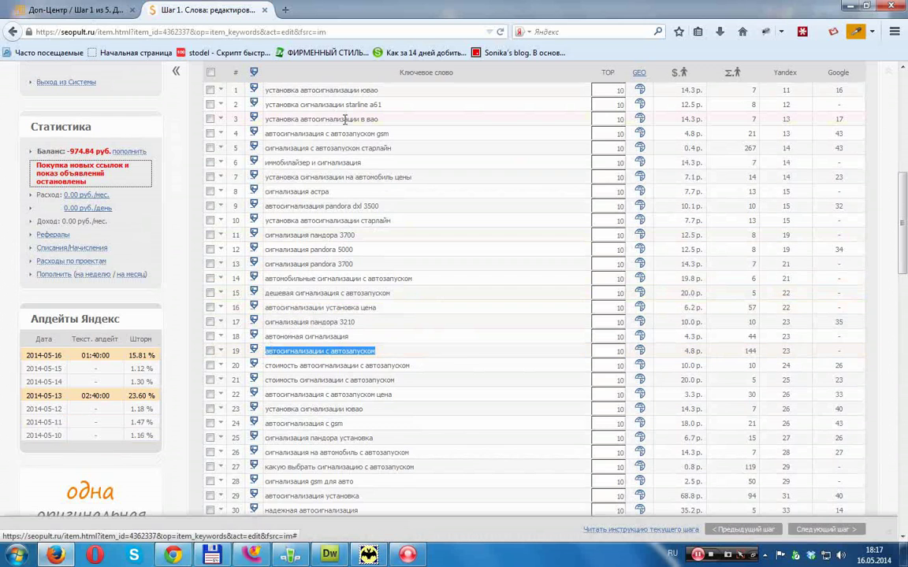
{"action": "left_click", "coordinate": [72, 12]}
{"action": "key", "text": "ctrl+v"}
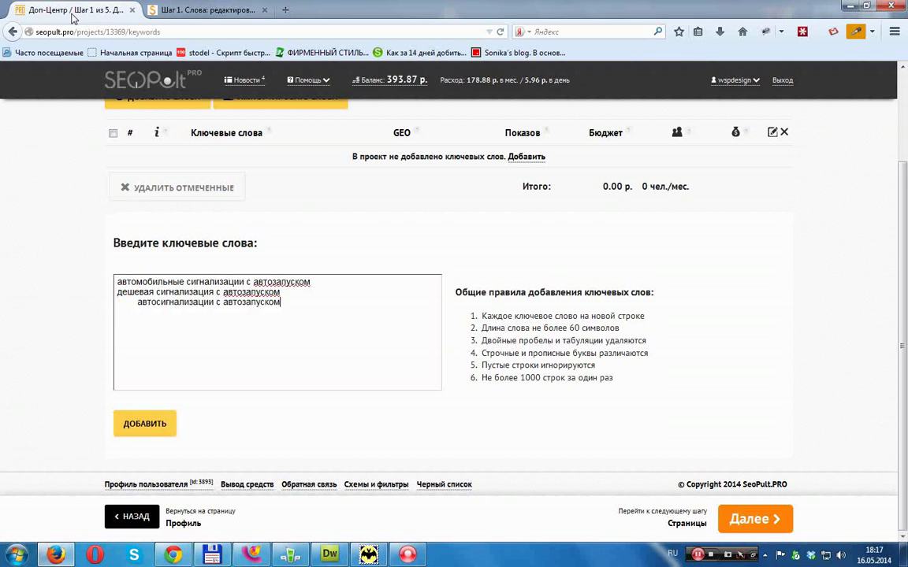
{"action": "left_click", "coordinate": [138, 302]}
{"action": "key", "text": "BackSpace"}
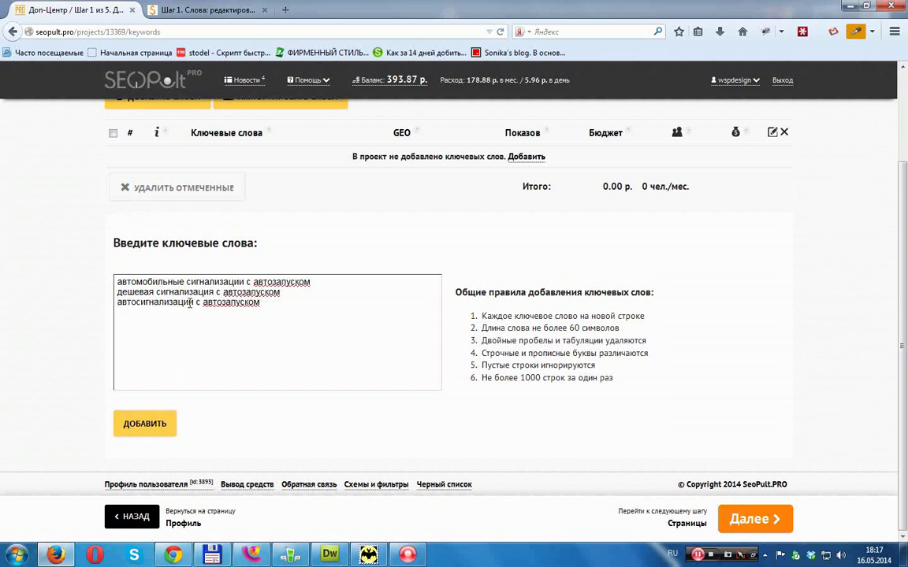
- Add the three entered keywords to the project and continue to the target pages step
{"action": "left_click", "coordinate": [145, 424]}
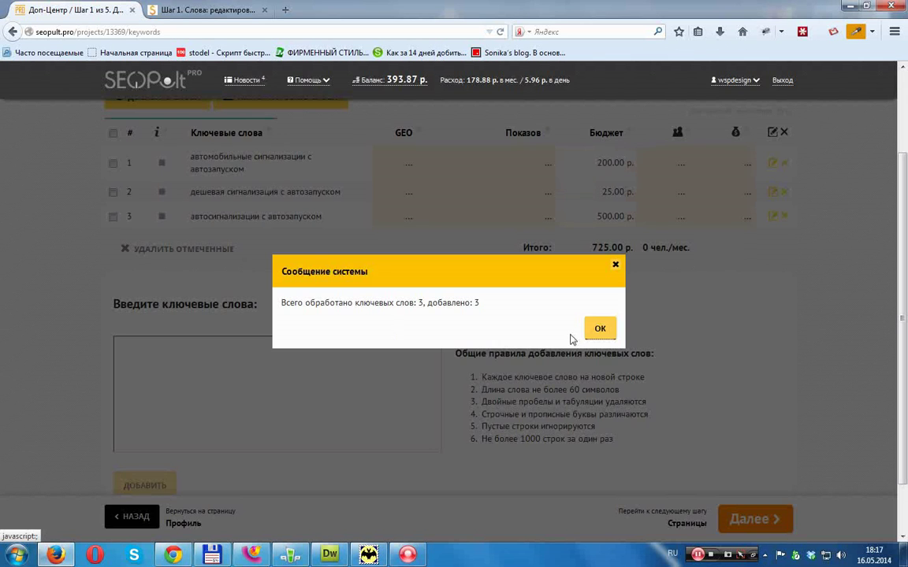
{"action": "left_click", "coordinate": [597, 329]}
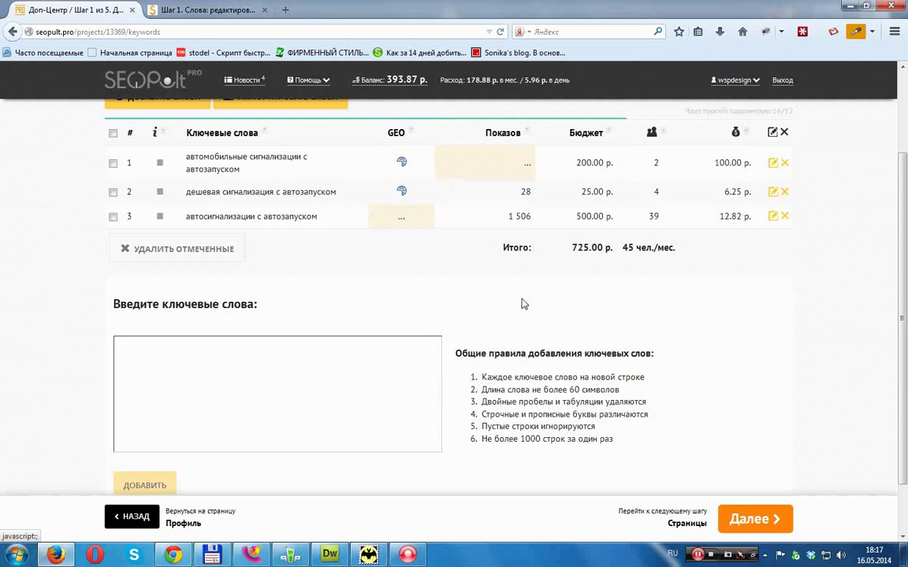
{"action": "scroll", "coordinate": [460, 264], "scroll_direction": "up", "scroll_amount": 2}
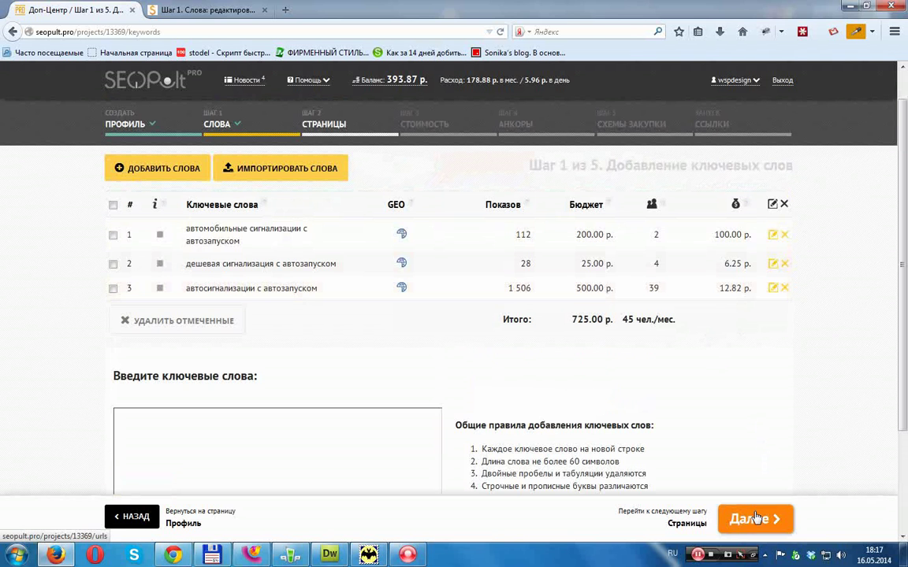
{"action": "left_click", "coordinate": [755, 517]}
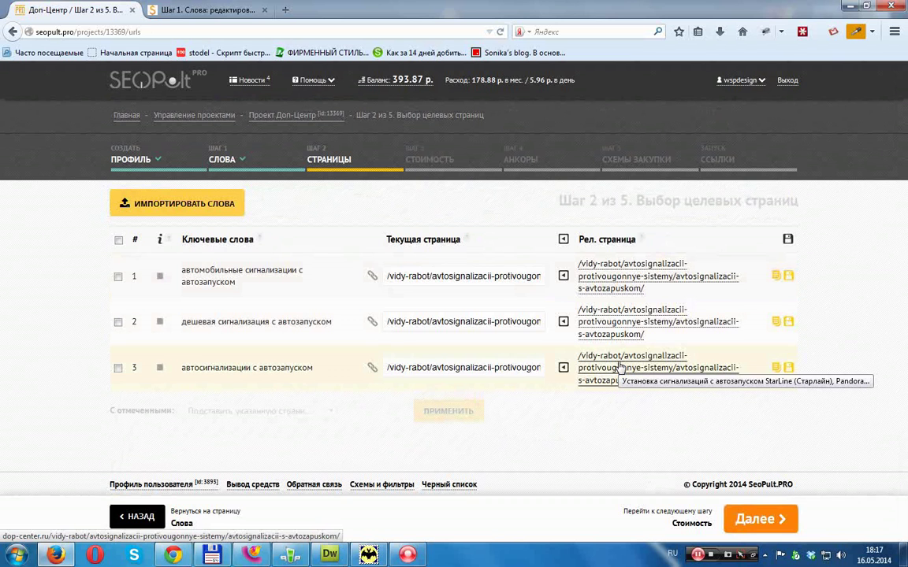
- Open the relevant page suggested for "дешевая сигнализация с автозапуском" and examine its alarm system listings
{"action": "left_click", "coordinate": [606, 327]}
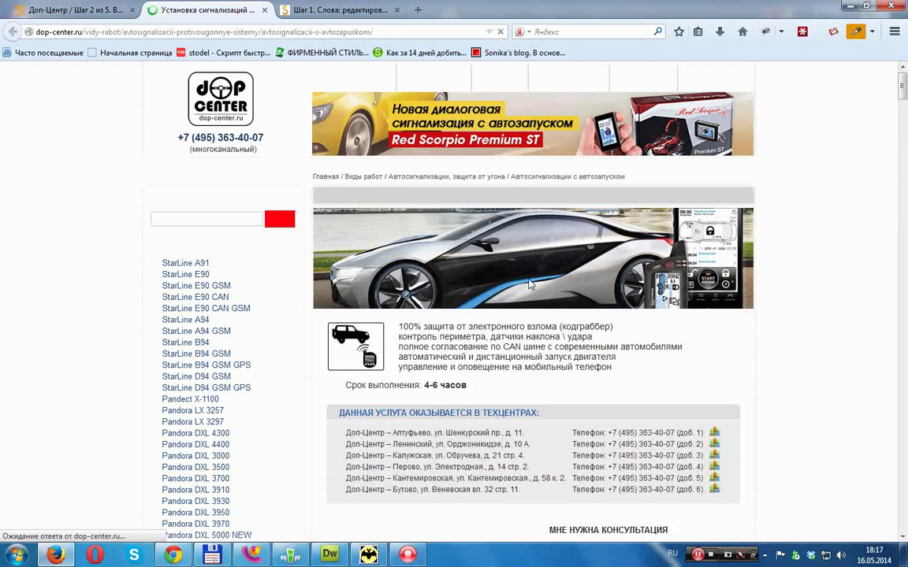
{"action": "scroll", "coordinate": [551, 324], "scroll_direction": "down", "scroll_amount": 8}
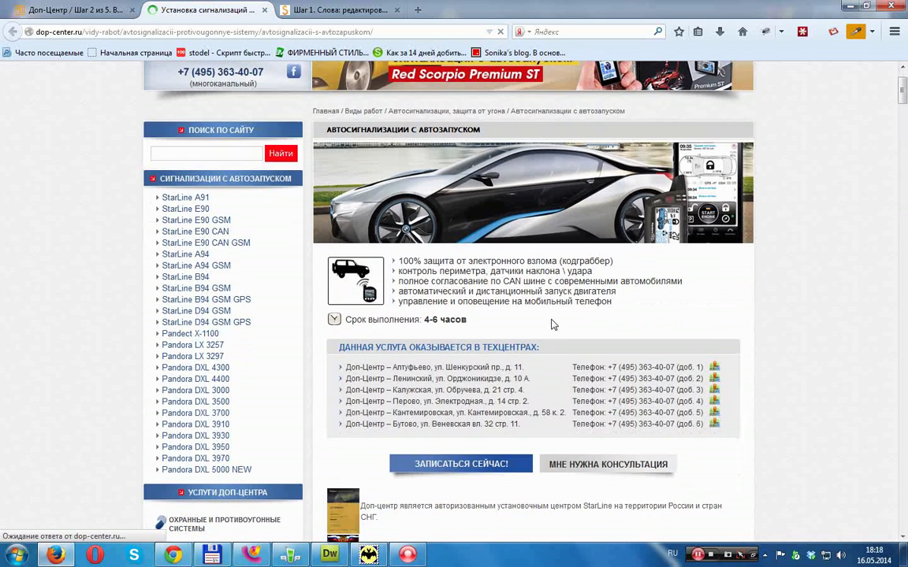
{"action": "scroll", "coordinate": [552, 325], "scroll_direction": "down", "scroll_amount": 3}
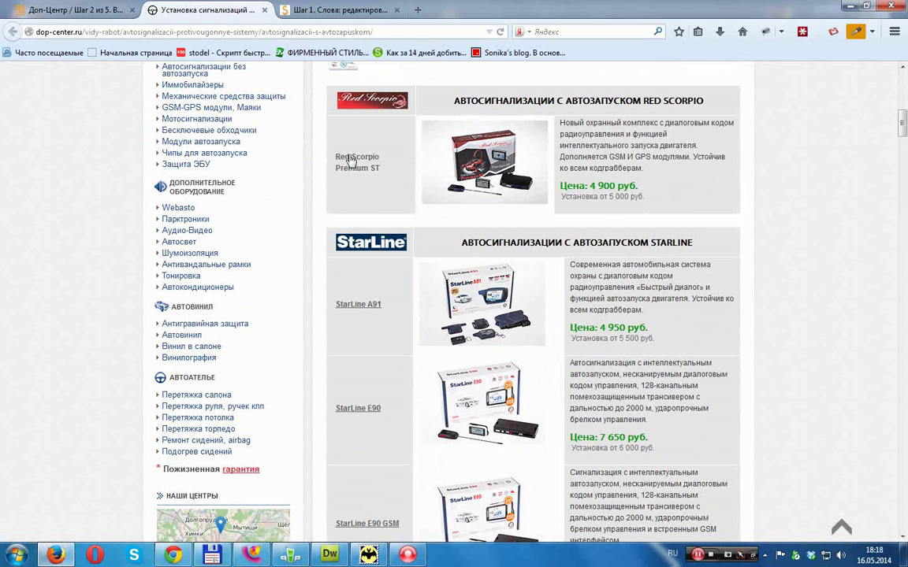
{"action": "right_click", "coordinate": [353, 160]}
{"action": "left_click", "coordinate": [419, 254]}
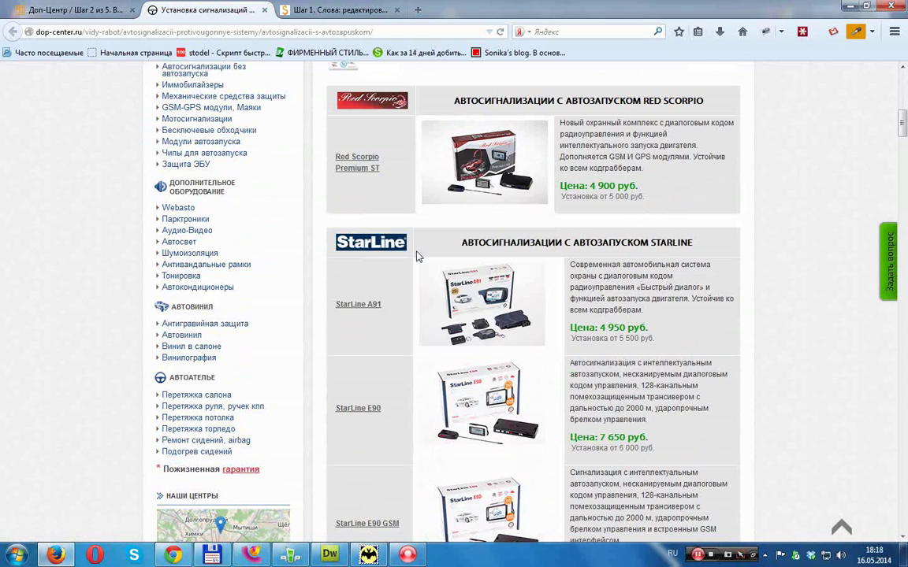
{"action": "scroll", "coordinate": [441, 260], "scroll_direction": "down", "scroll_amount": 5}
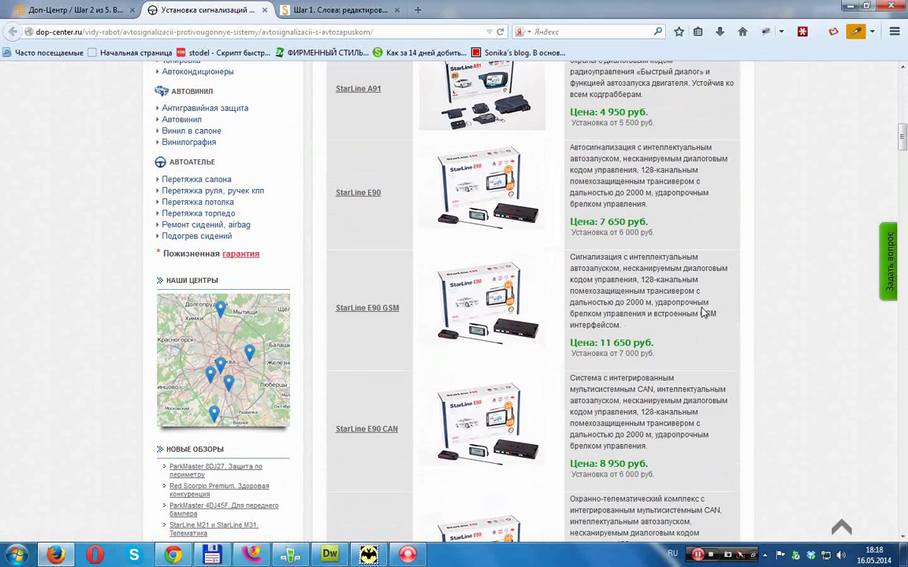
- Replace the target page for "дешевая сигнализация с автозапуском" with the copied address ending in avtozapuskom/red-scorpio-premium-st/ and save it
{"action": "scroll", "coordinate": [693, 295], "scroll_direction": "up", "scroll_amount": 5}
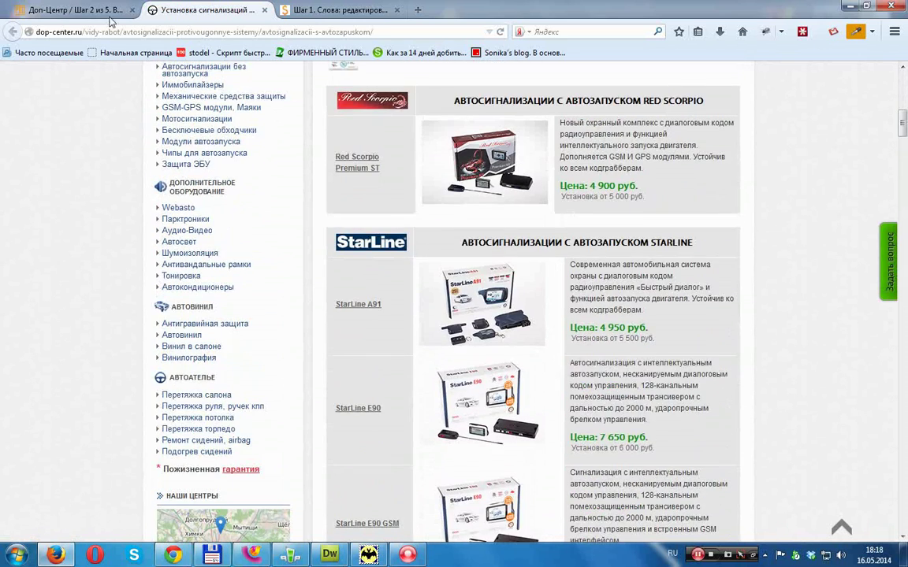
{"action": "left_click", "coordinate": [111, 17]}
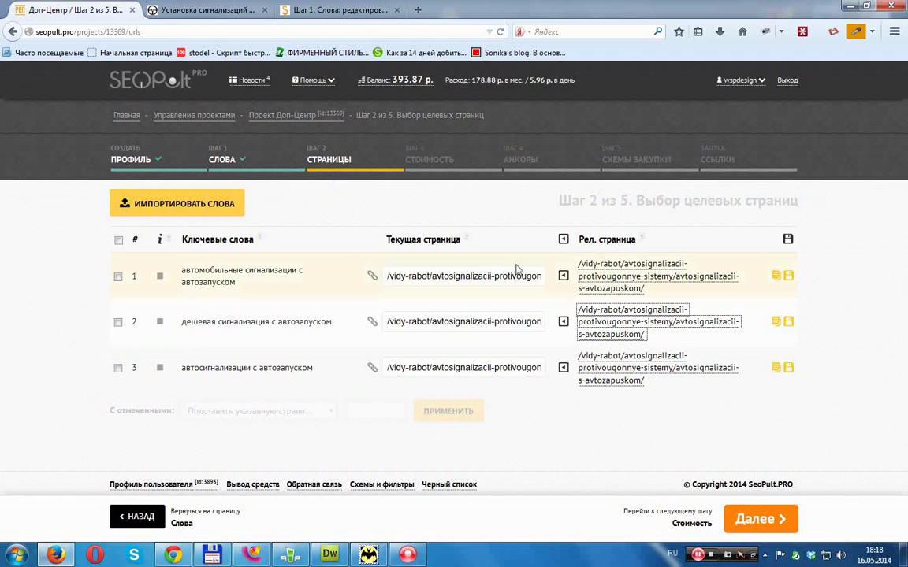
{"action": "left_click", "coordinate": [520, 322]}
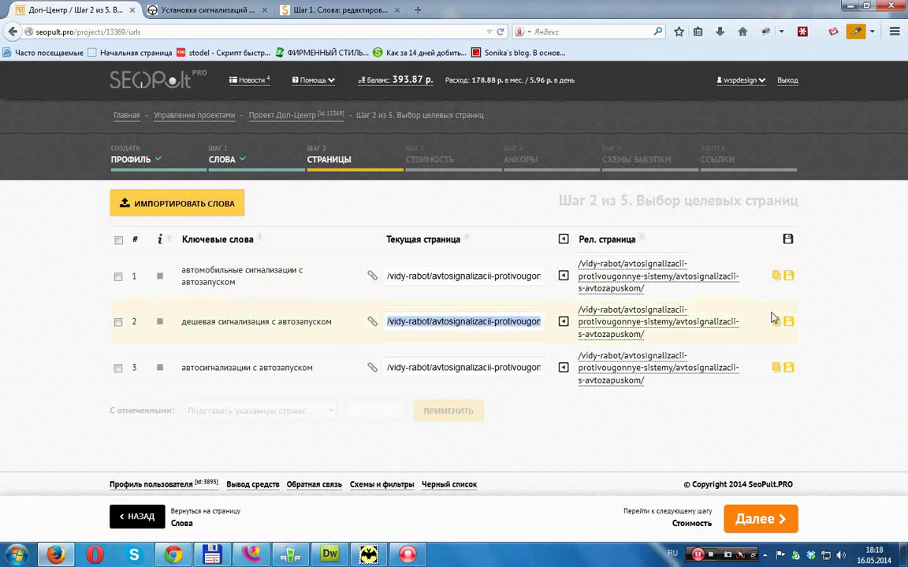
{"action": "key", "text": "ctrl+v"}
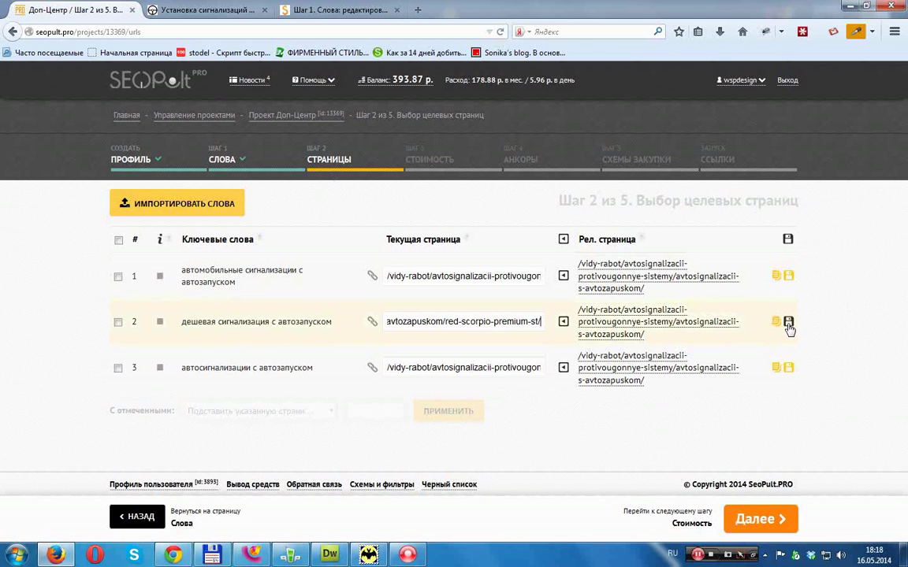
{"action": "left_click", "coordinate": [788, 324]}
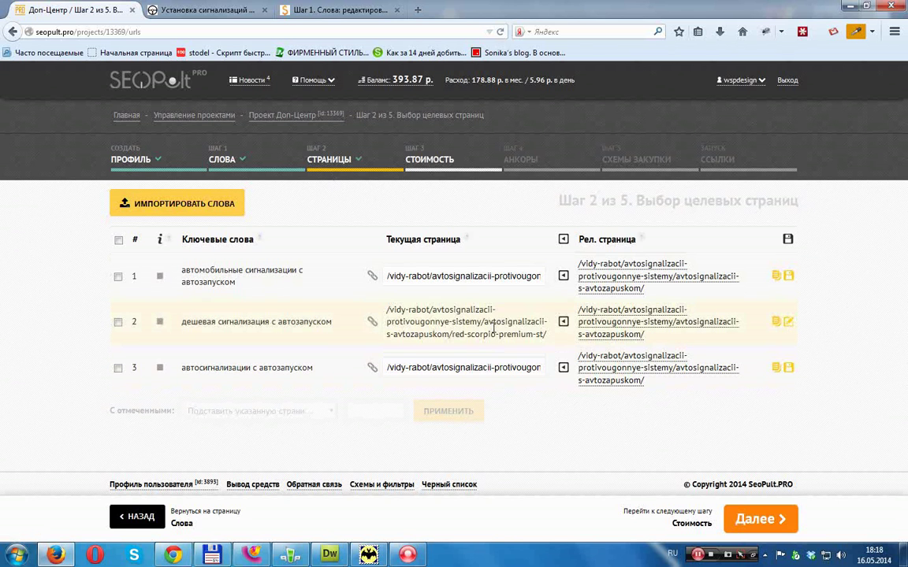
{"action": "left_click", "coordinate": [761, 523]}
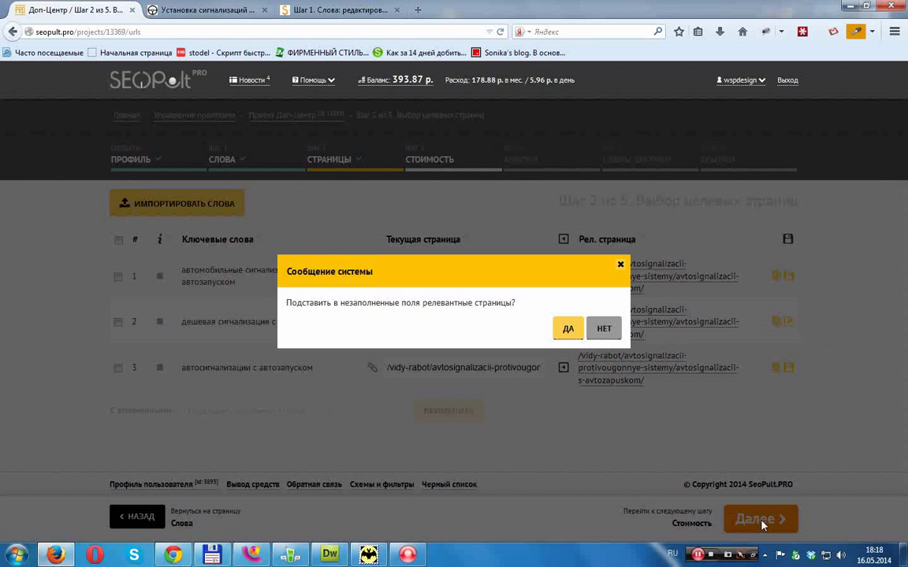
{"action": "left_click", "coordinate": [602, 329]}
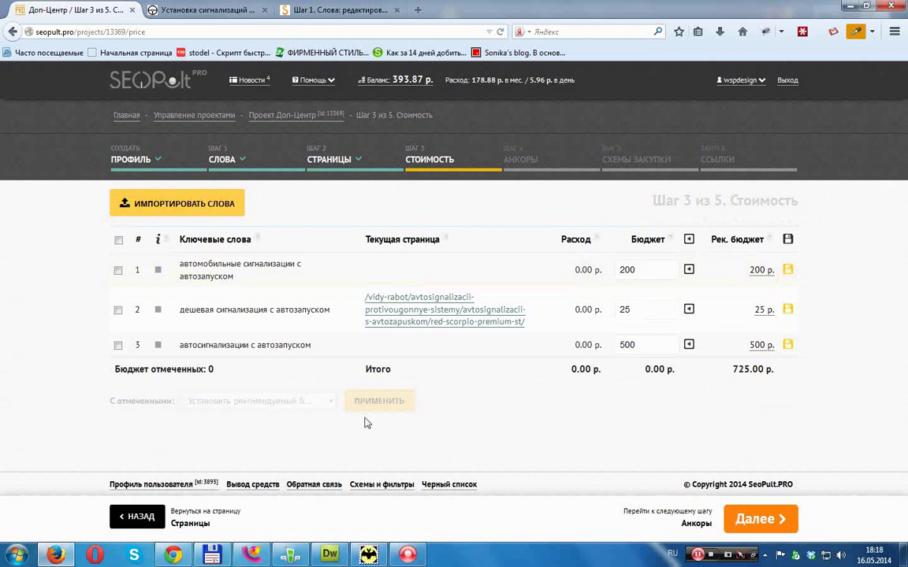
{"action": "left_click", "coordinate": [130, 518]}
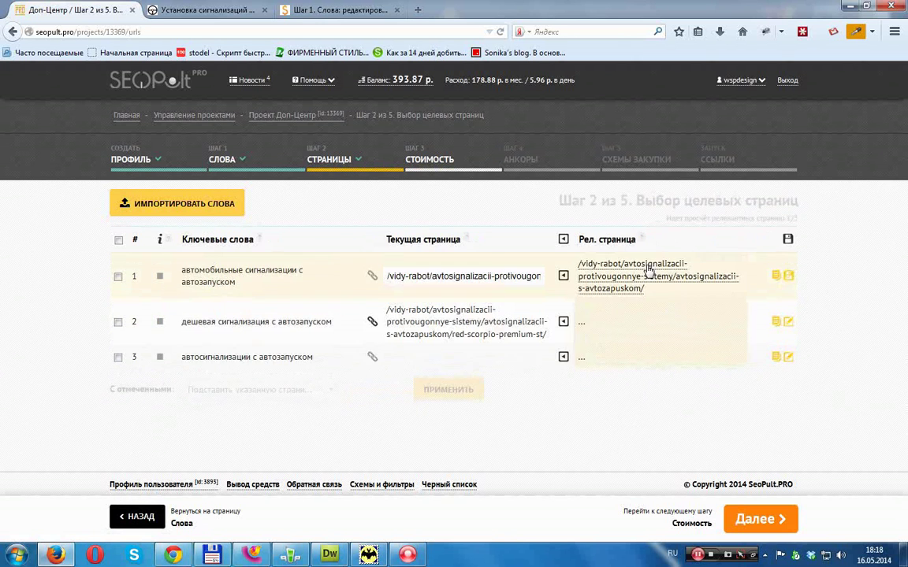
- Assign the suggested relevant pages to the first and third keywords and continue to the cost step
{"action": "left_click", "coordinate": [563, 276]}
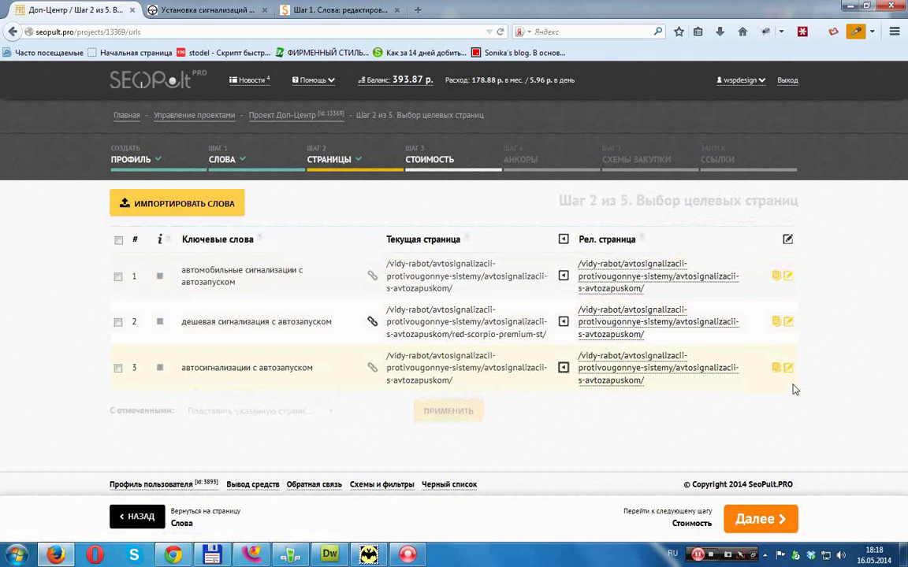
{"action": "left_click", "coordinate": [751, 522]}
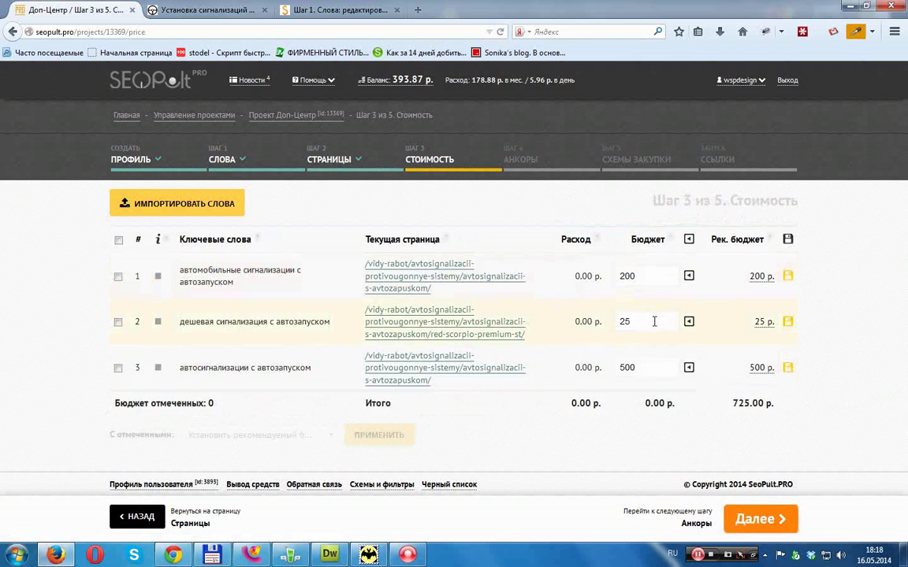
- Save keyword budgets of 50 for the first, 10 for the second and 80 for the third, and continue to the anchors step
{"action": "double_click", "coordinate": [654, 322]}
{"action": "type", "text": "10"}
{"action": "double_click", "coordinate": [643, 277]}
{"action": "type", "text": "50"}
{"action": "double_click", "coordinate": [640, 367]}
{"action": "type", "text": "80"}
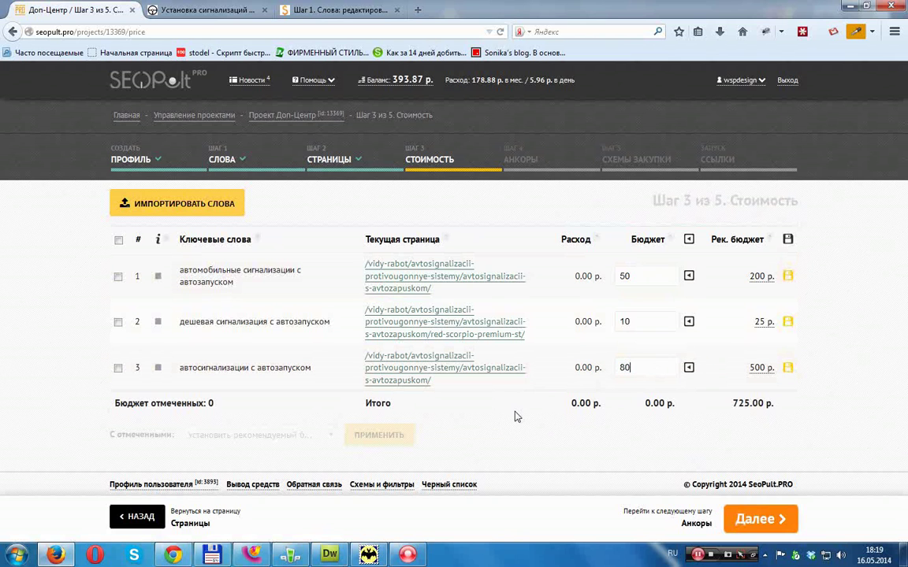
{"action": "left_click", "coordinate": [788, 368]}
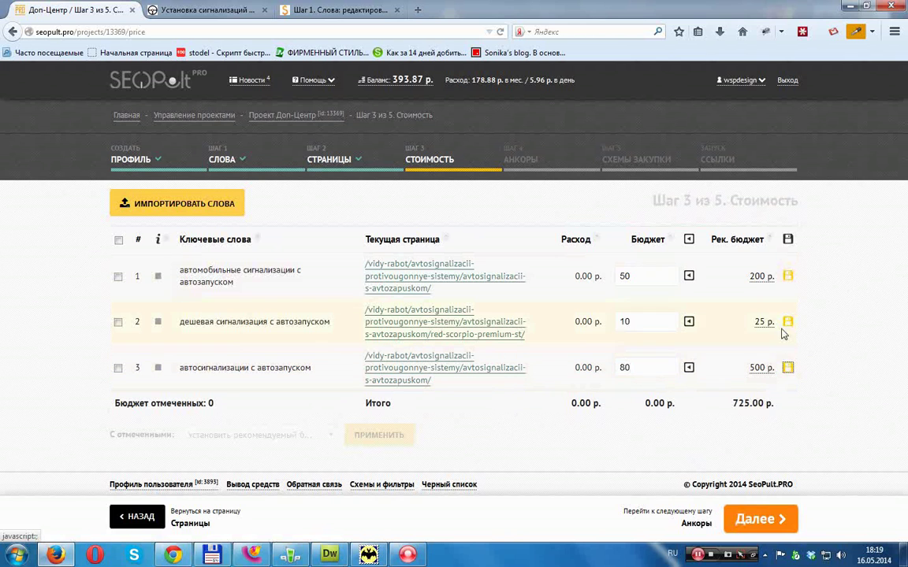
{"action": "left_click", "coordinate": [788, 277]}
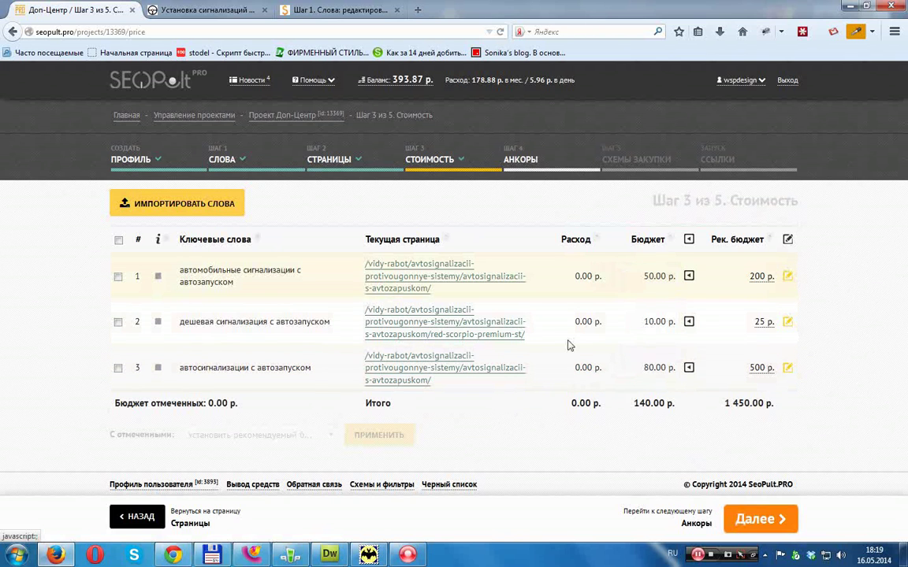
{"action": "left_click", "coordinate": [759, 522]}
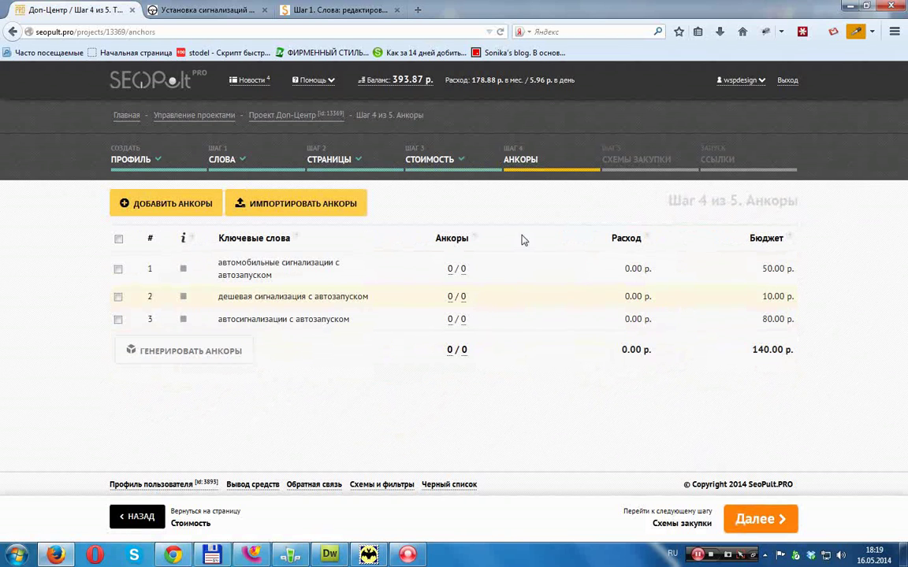
- Display the anchor form for "автомобильные сигнализации с автозапуском" and open anchor generation for that keyword
{"action": "left_click", "coordinate": [453, 270]}
{"action": "scroll", "coordinate": [390, 229], "scroll_direction": "up", "scroll_amount": 4}
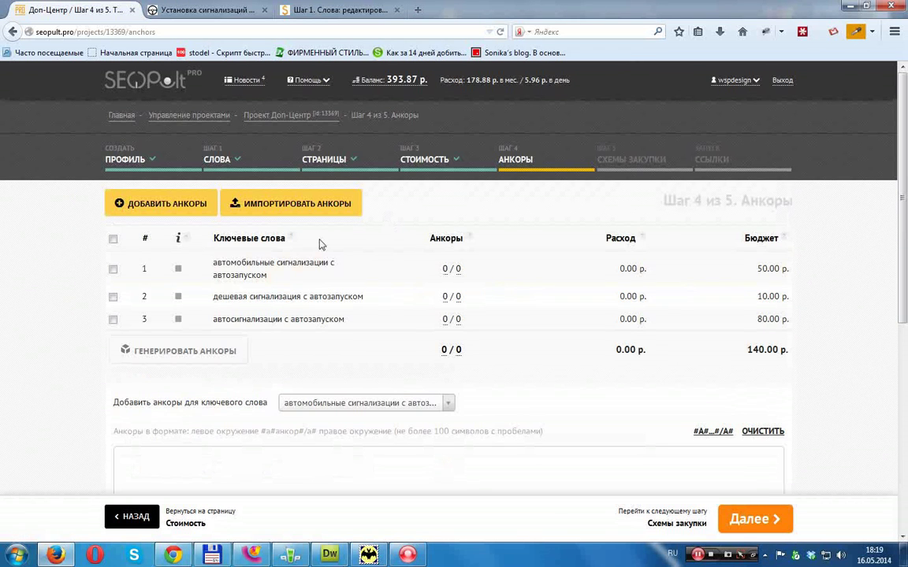
{"action": "left_click_drag", "start_coordinate": [268, 276], "coordinate": [211, 262]}
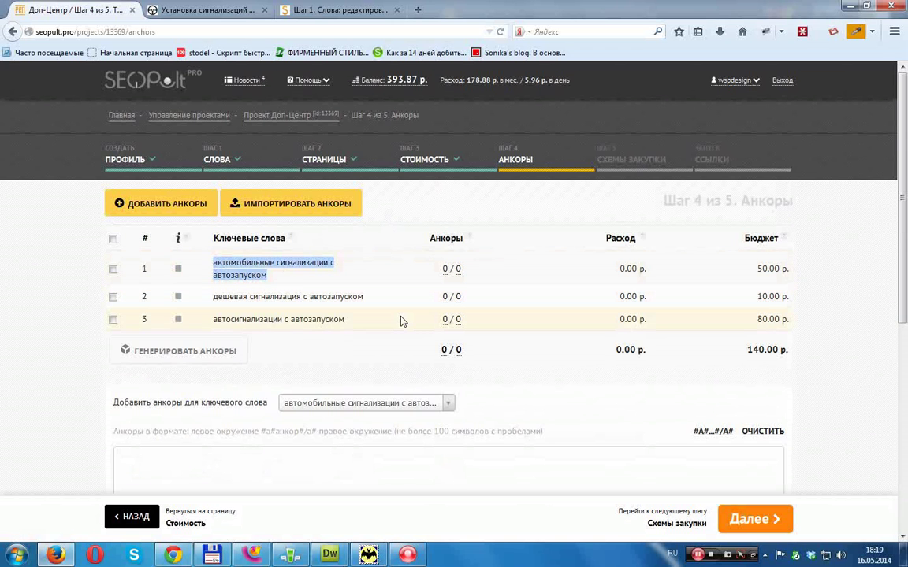
{"action": "scroll", "coordinate": [400, 319], "scroll_direction": "down", "scroll_amount": 2}
{"action": "left_click", "coordinate": [438, 388]}
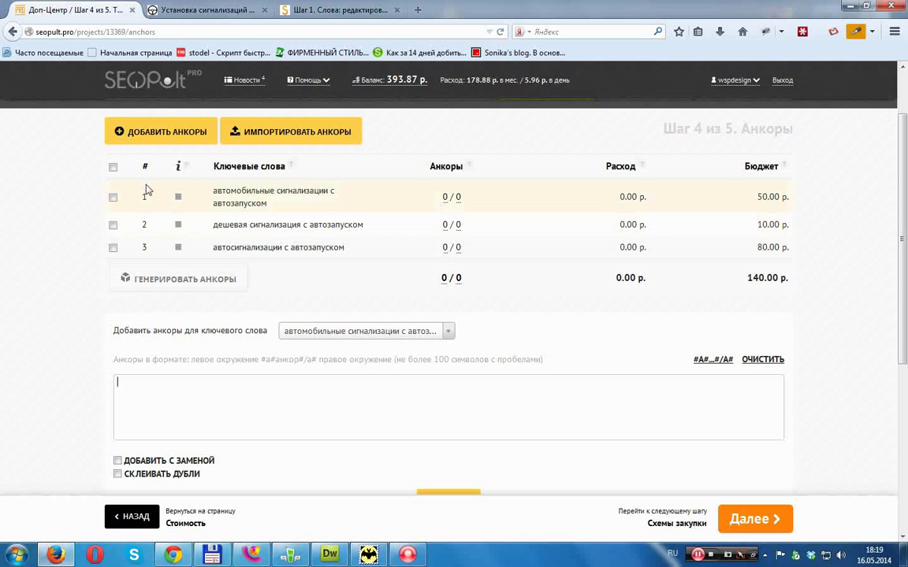
{"action": "left_click", "coordinate": [113, 197]}
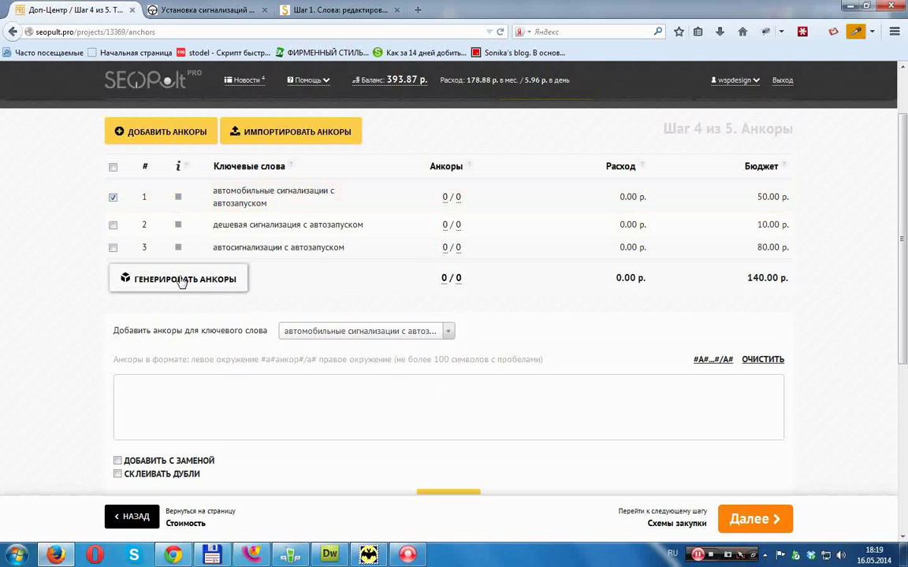
{"action": "left_click", "coordinate": [187, 280]}
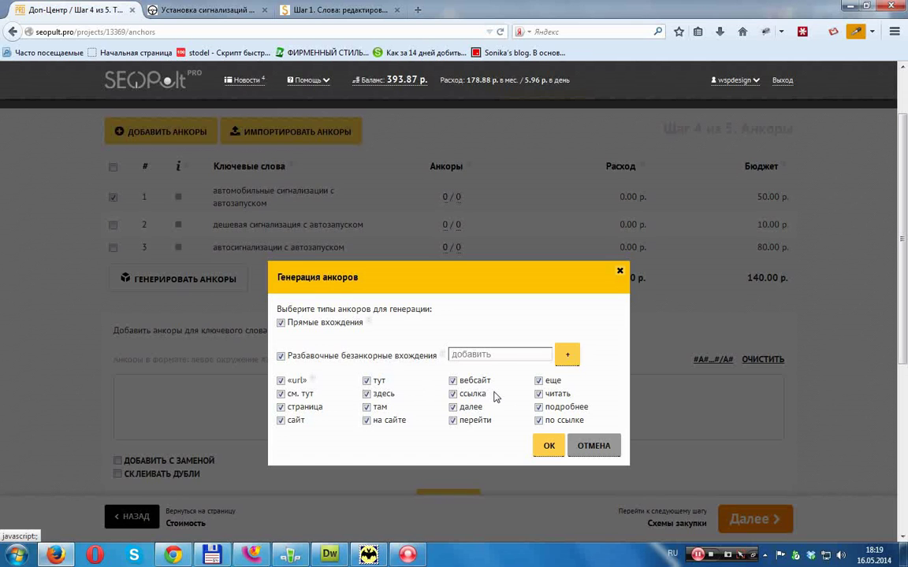
- Add "доп-центр", "dop-center" and "dop-center.ru" to the diluting non-anchor entries and generate the anchors
{"action": "left_click", "coordinate": [506, 357]}
{"action": "type", "text": "доп-цен"}
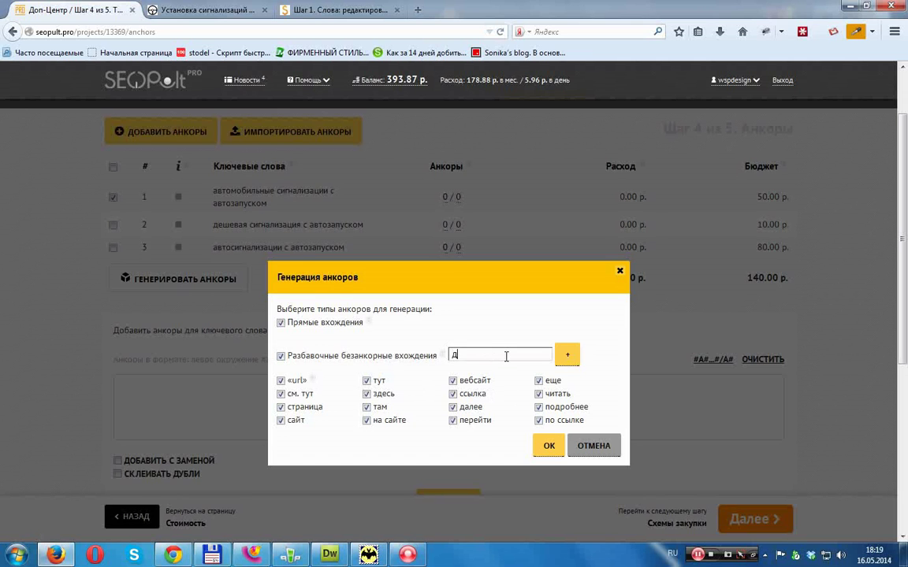
{"action": "type", "text": "тр"}
{"action": "left_click", "coordinate": [566, 356]}
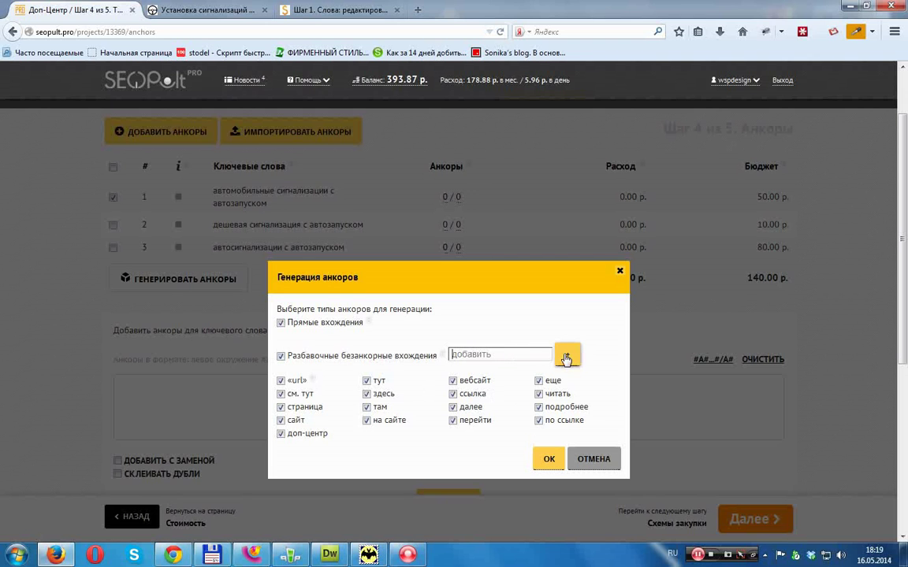
{"action": "left_click", "coordinate": [536, 356]}
{"action": "key", "text": "alt+shift"}
{"action": "type", "text": "dop-center"}
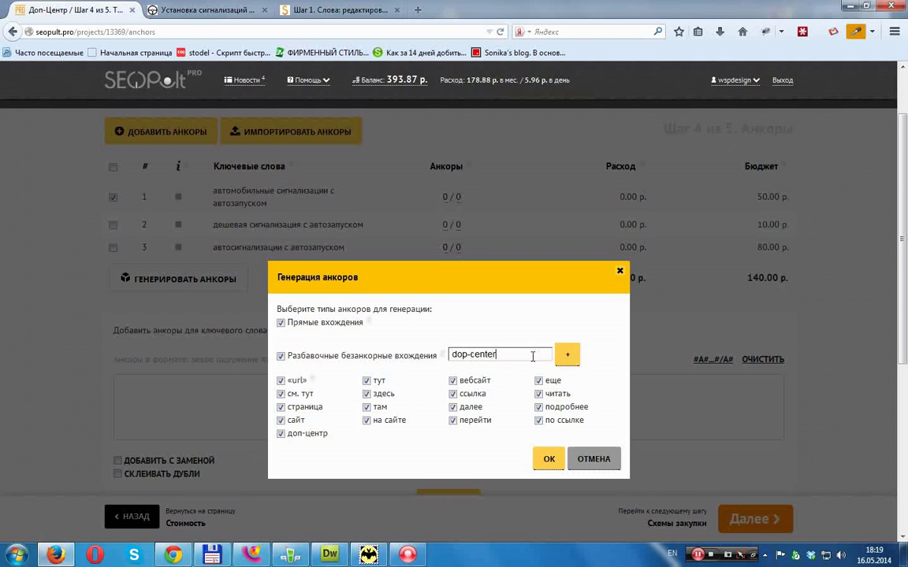
{"action": "key", "text": "Return"}
{"action": "type", "text": "dop-ce"}
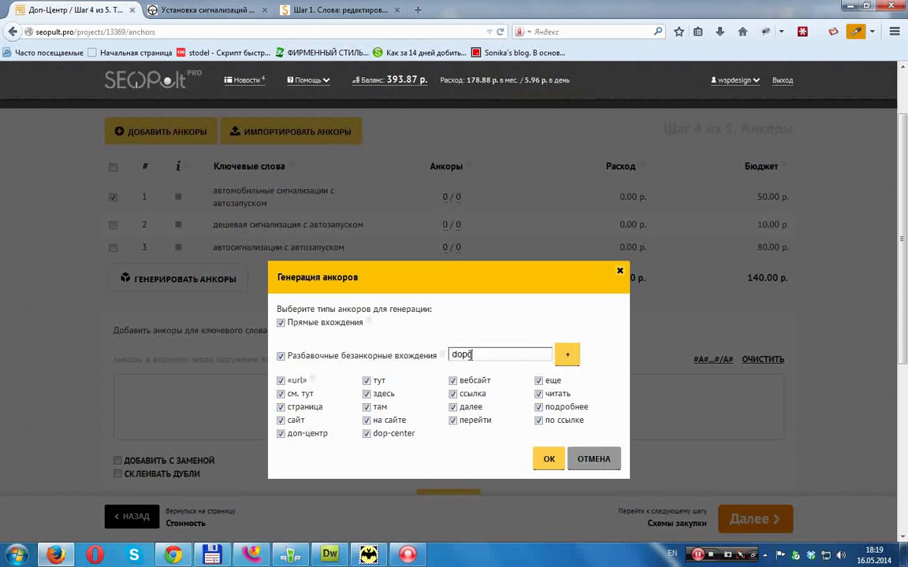
{"action": "type", "text": "nter.ru"}
{"action": "left_click", "coordinate": [567, 354]}
{"action": "left_click", "coordinate": [549, 460]}
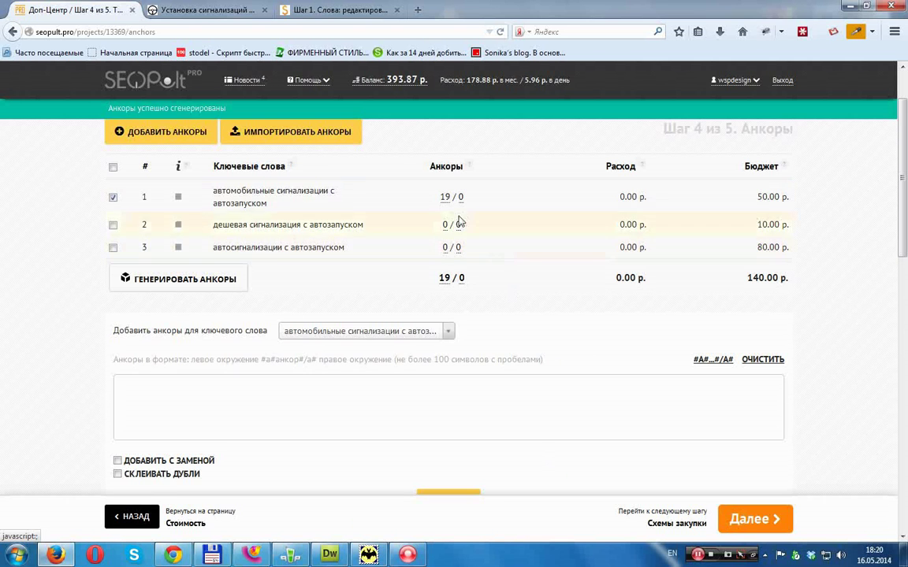
- Append "в доп-центре" after the link in the first generated anchor and save it
{"action": "scroll", "coordinate": [448, 204], "scroll_direction": "down", "scroll_amount": 1}
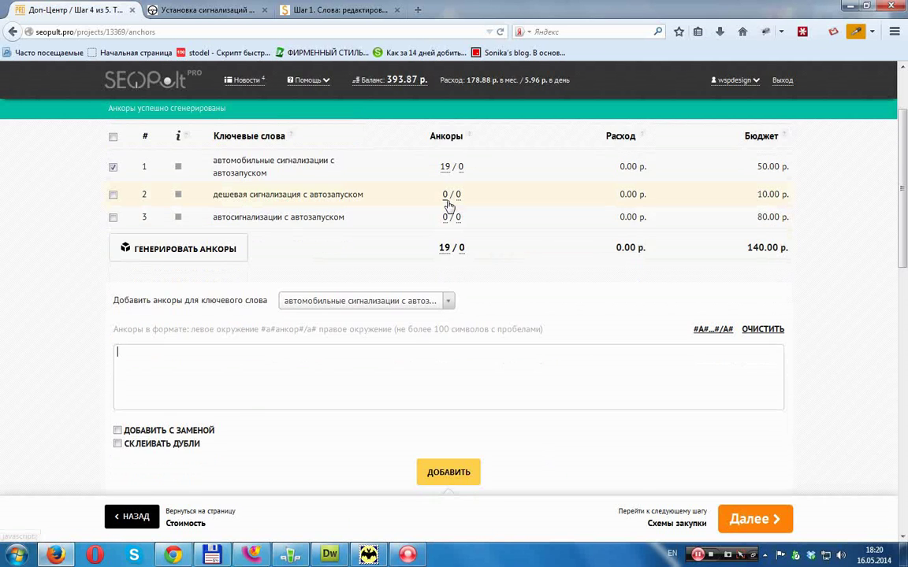
{"action": "scroll", "coordinate": [448, 204], "scroll_direction": "down", "scroll_amount": 4}
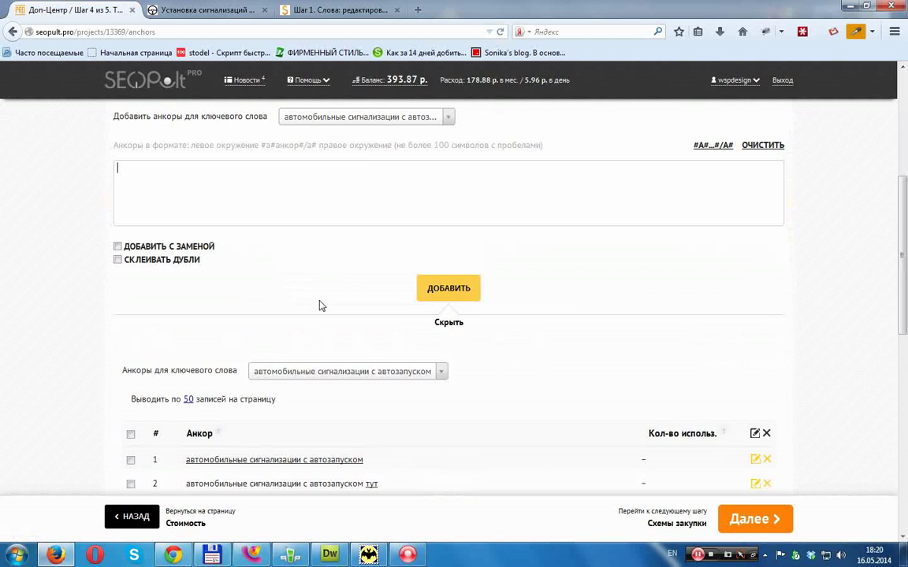
{"action": "scroll", "coordinate": [322, 306], "scroll_direction": "down", "scroll_amount": 5}
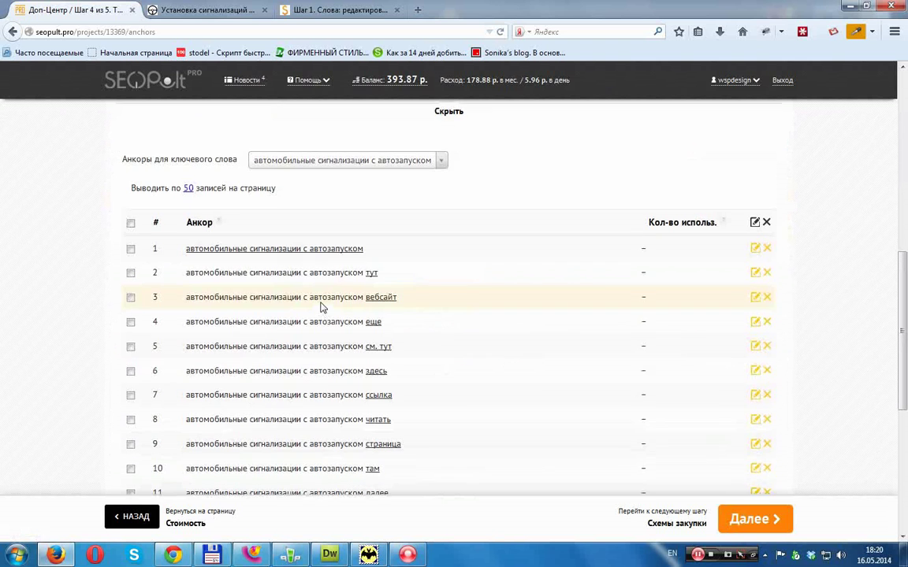
{"action": "left_click", "coordinate": [757, 245]}
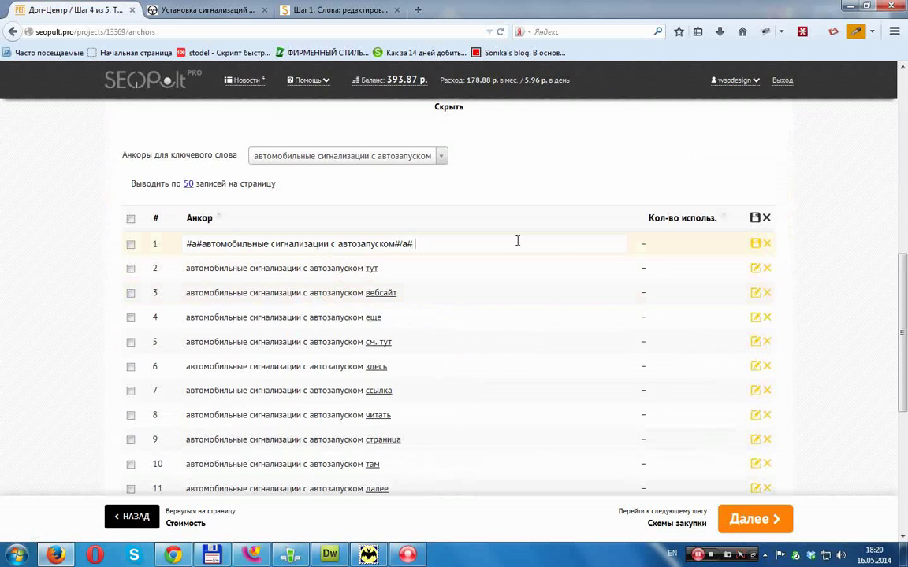
{"action": "key", "text": "alt+shift"}
{"action": "type", "text": "в доп-*"}
{"action": "type", "text": "ентре"}
{"action": "left_click", "coordinate": [755, 243]}
- Rewrite the second anchor as "Купить автомобильные сигнализации с автозапуском со скидкой можно #a#тут#/a#" and save it
{"action": "left_click", "coordinate": [754, 268]}
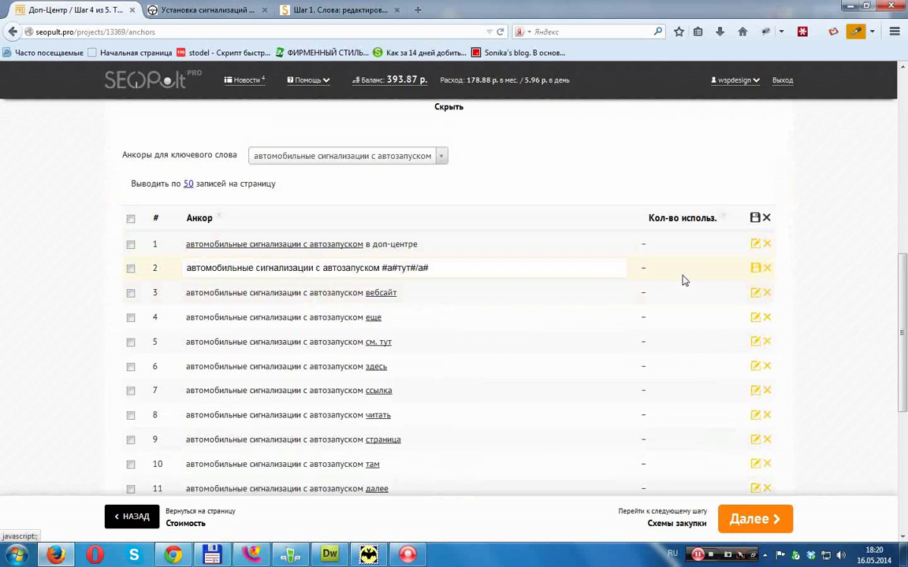
{"action": "type", "text": "Купить"}
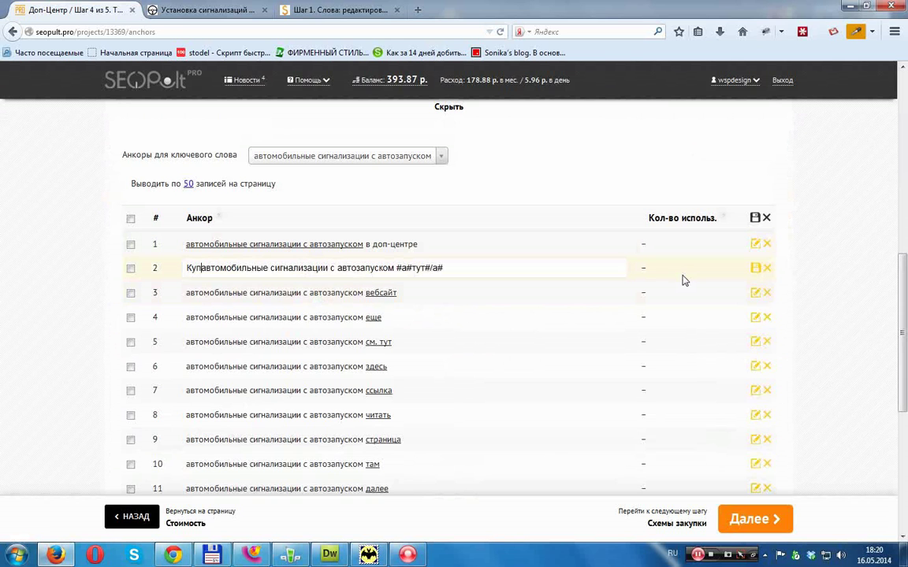
{"action": "key", "text": "End"}
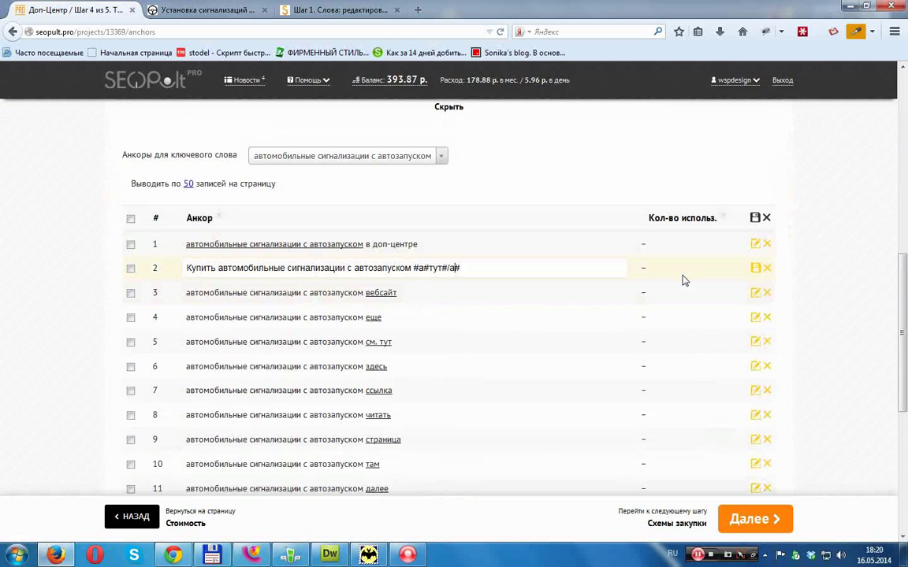
{"action": "type", "text": "со скидк"}
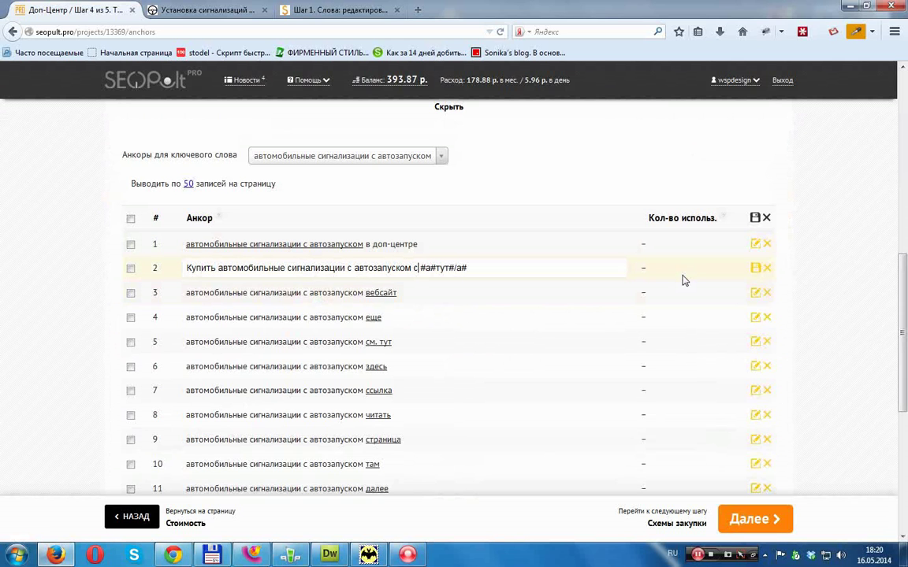
{"action": "type", "text": "ой можно"}
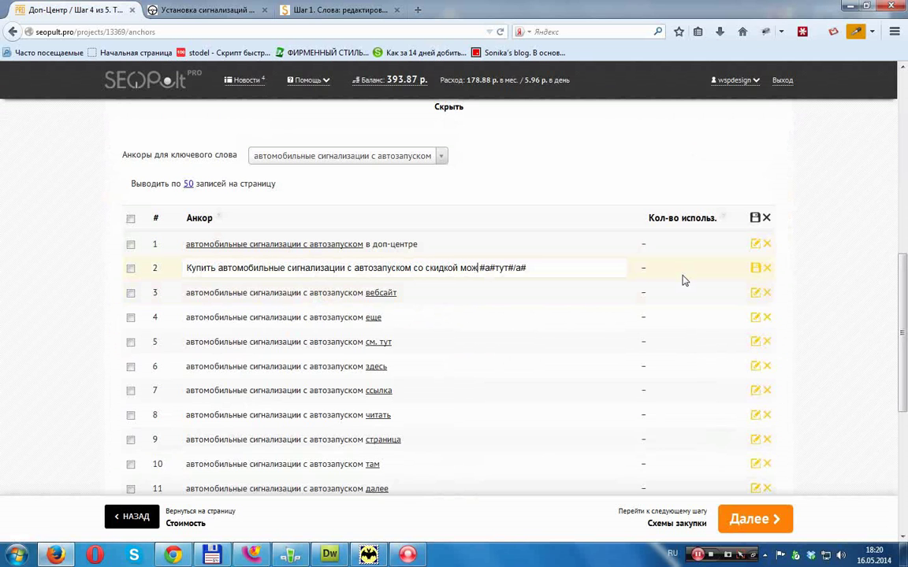
{"action": "left_click", "coordinate": [755, 269]}
- Rewrite the third anchor as "Лучшие автомобильные сигнализации с автозапуском. Обзоры на #a#вебсайте#/a#" and save it
{"action": "left_click", "coordinate": [755, 293]}
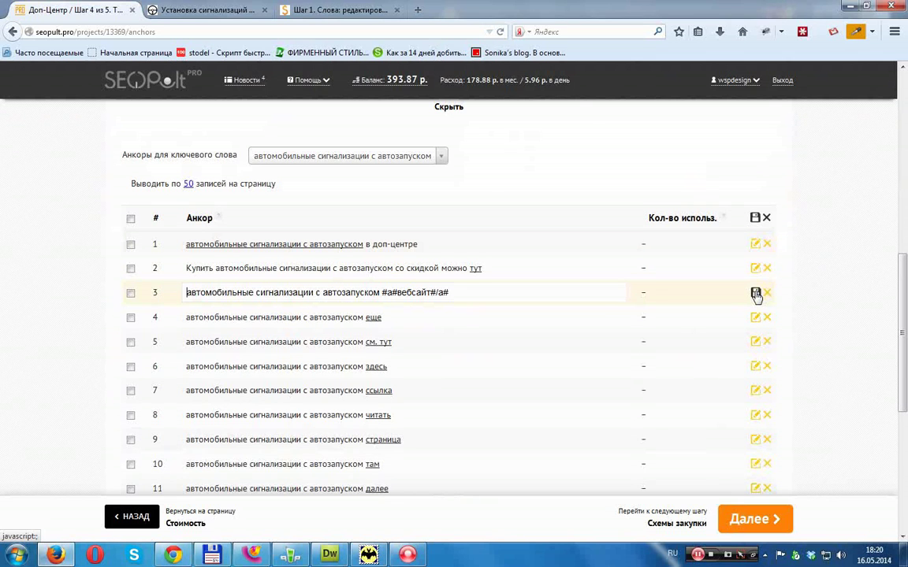
{"action": "type", "text": "Лучшие"}
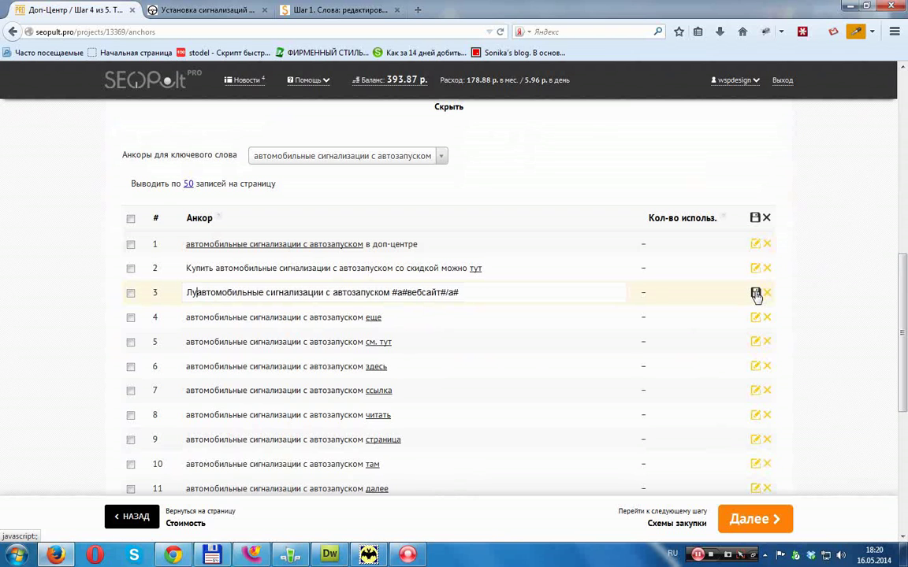
{"action": "left_click", "coordinate": [414, 292]}
{"action": "type", "text": ". Обзоры"}
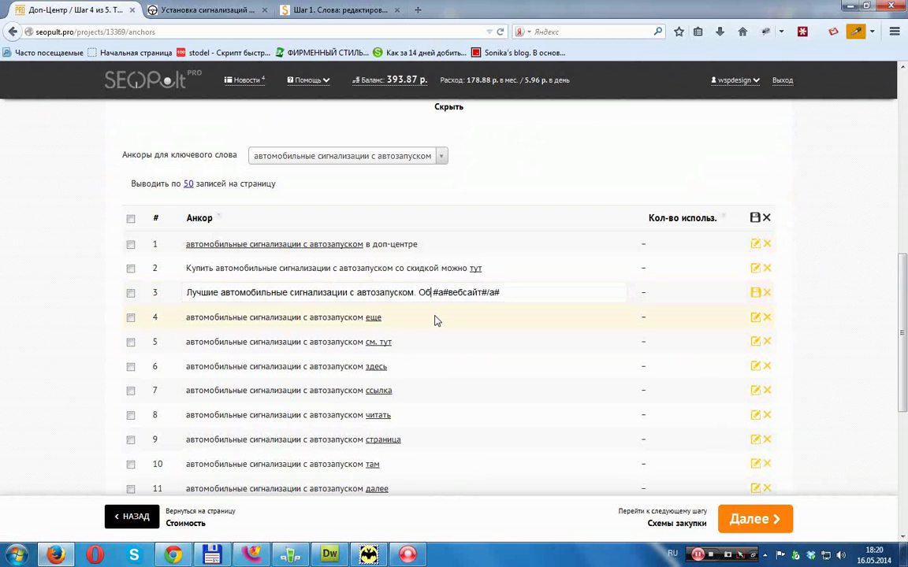
{"action": "type", "text": " на"}
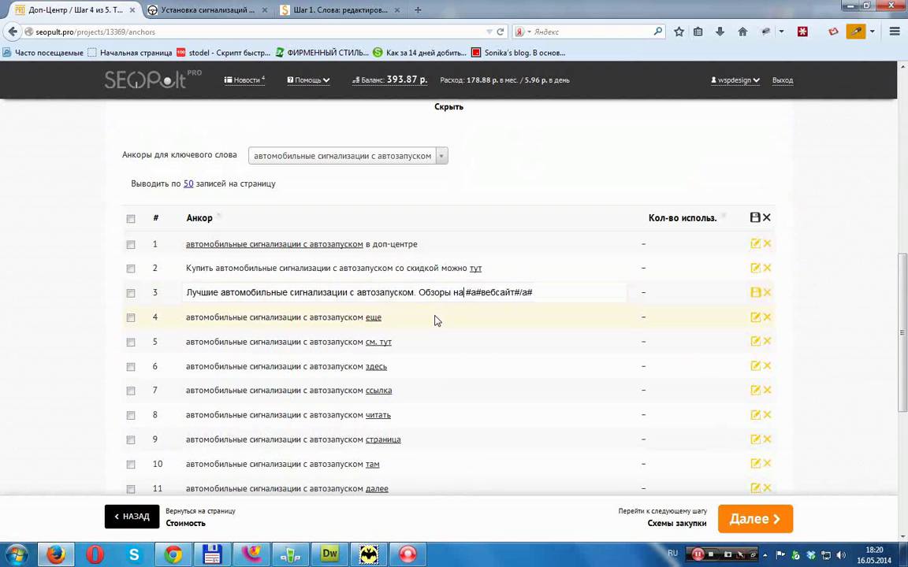
{"action": "left_click", "coordinate": [514, 293]}
{"action": "type", "text": "е"}
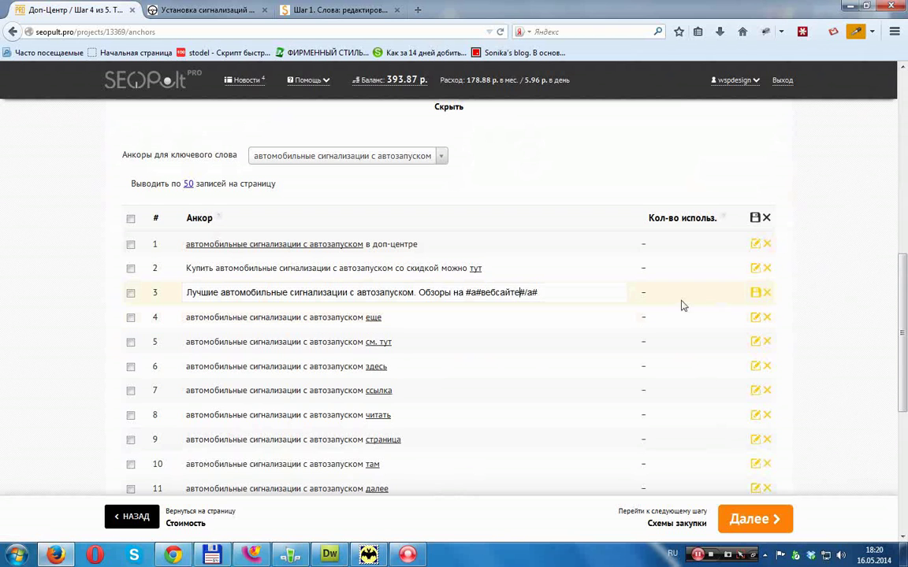
{"action": "left_click", "coordinate": [755, 293]}
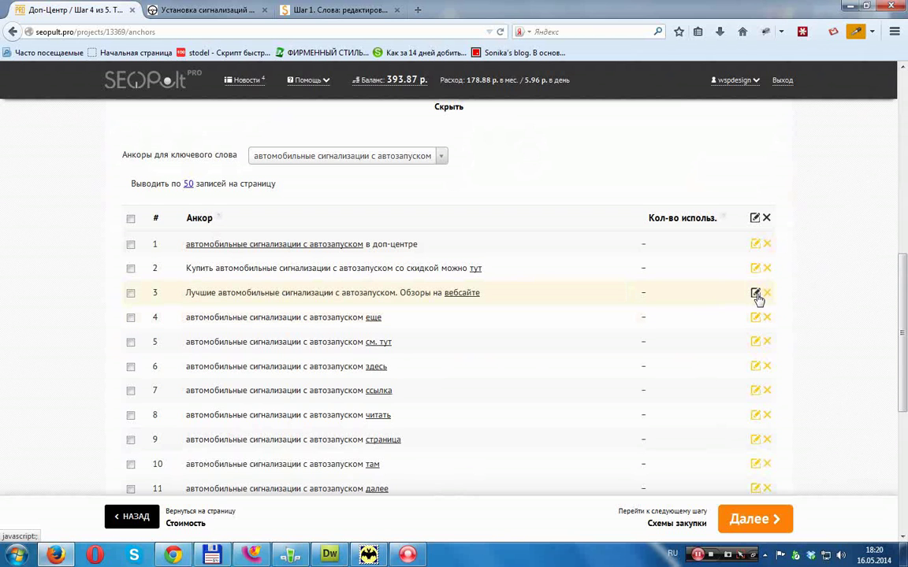
- Rewrite the fourth anchor as "Новые автомобильные сигнализации с автозапуском. Смотрим #a#еще#/a#" and save it
{"action": "left_click", "coordinate": [755, 316]}
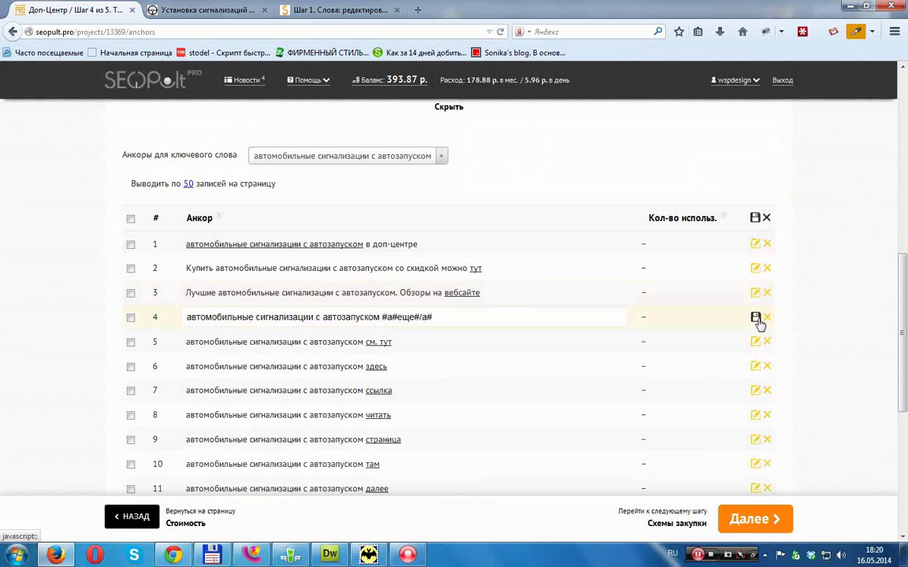
{"action": "type", "text": "Новые"}
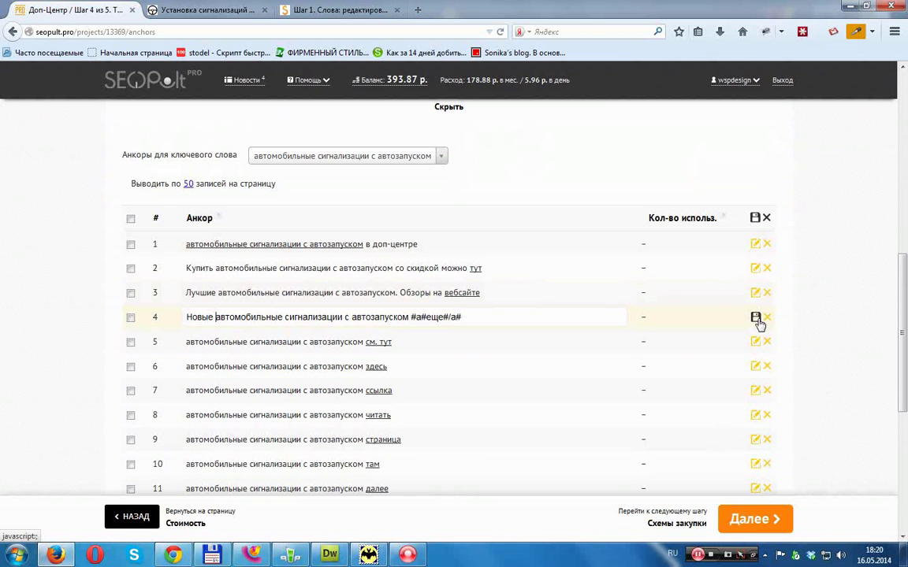
{"action": "left_click", "coordinate": [407, 317]}
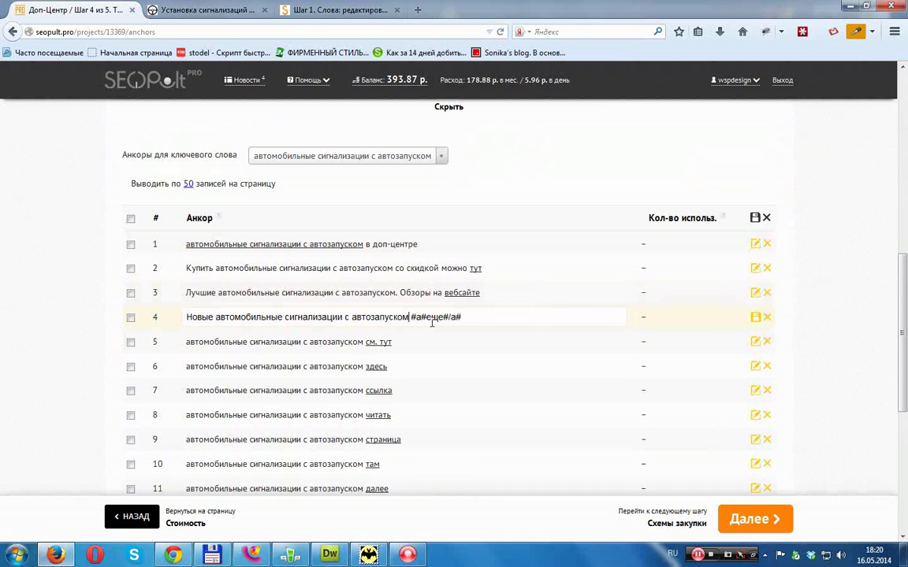
{"action": "type", "text": ". Смотрии и "}
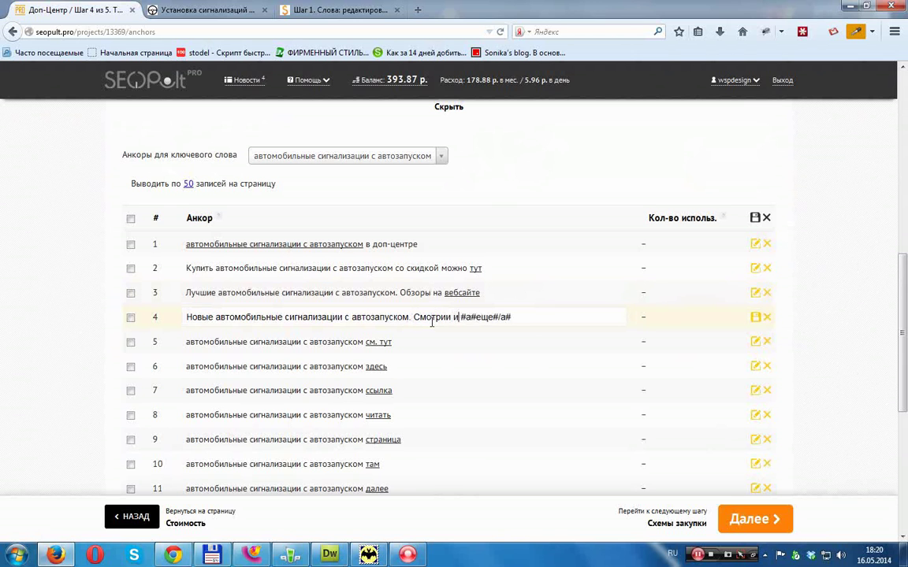
{"action": "type", "text": "выбираем"}
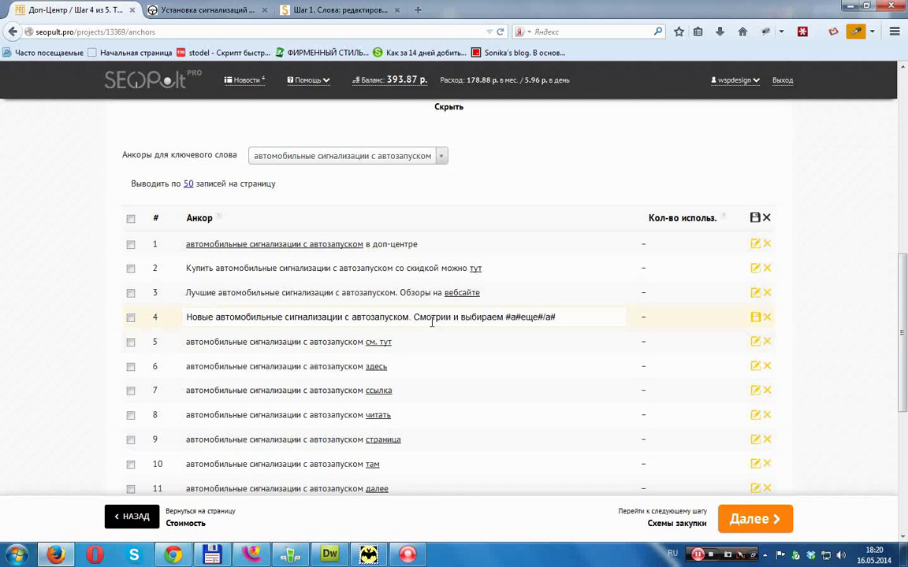
{"action": "key", "text": "shift+End"}
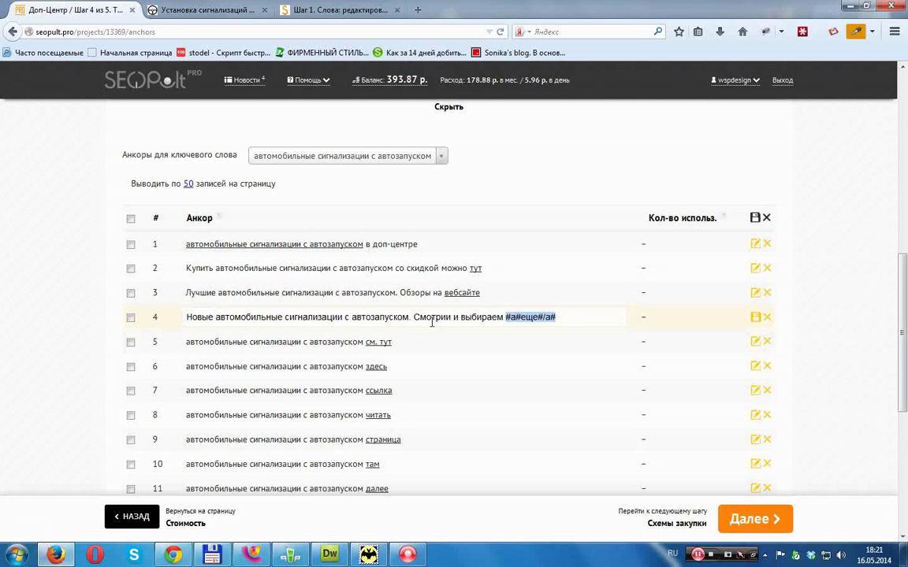
{"action": "key", "text": "End"}
{"action": "key", "text": "Left"}
{"action": "key", "text": "Left"}
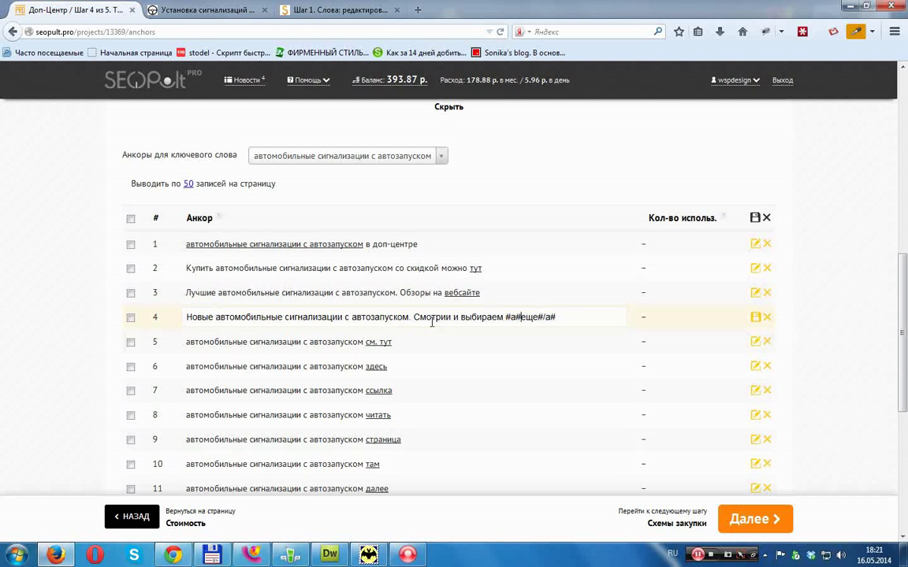
{"action": "key", "text": "BackSpace"}
{"action": "key", "text": "BackSpace"}
{"action": "key", "text": "BackSpace"}
{"action": "key", "text": "BackSpace"}
{"action": "key", "text": "BackSpace"}
{"action": "key", "text": "BackSpace"}
{"action": "key", "text": "BackSpace"}
{"action": "key", "text": "BackSpace"}
{"action": "key", "text": "BackSpace"}
{"action": "key", "text": "BackSpace"}
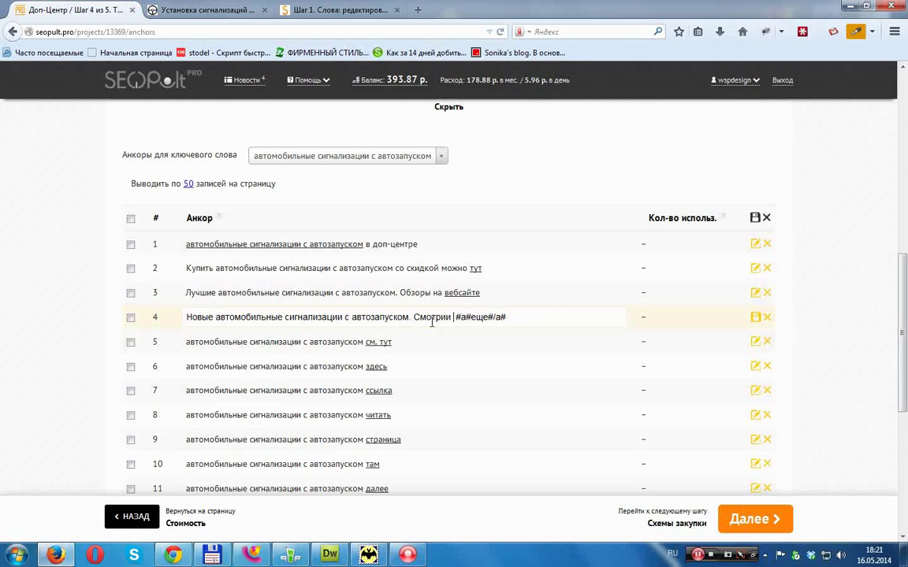
{"action": "key", "text": "BackSpace"}
{"action": "left_click", "coordinate": [755, 318]}
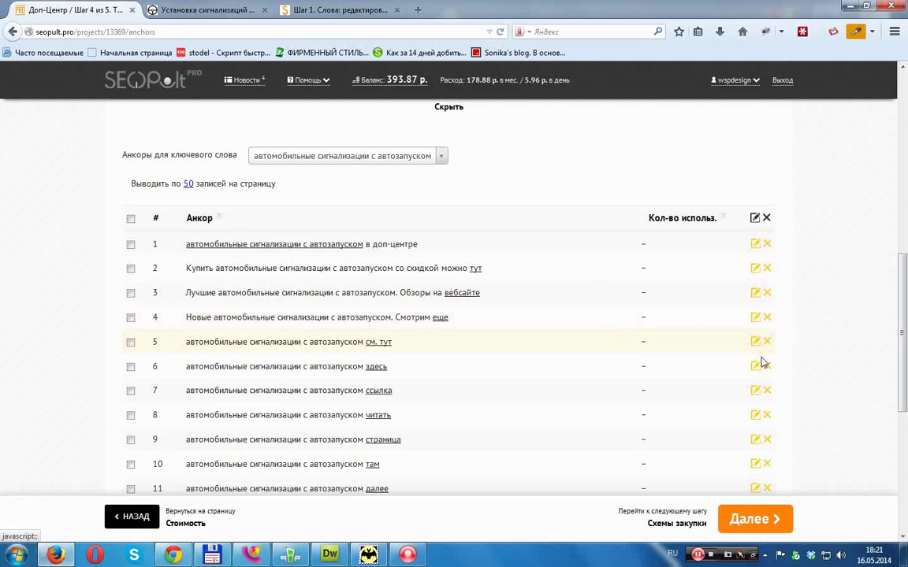
- Rewrite the fifth anchor as "Характеристики сигнализаций с автозапуском #a#см. тут#/a#" and save it
{"action": "left_click", "coordinate": [755, 342]}
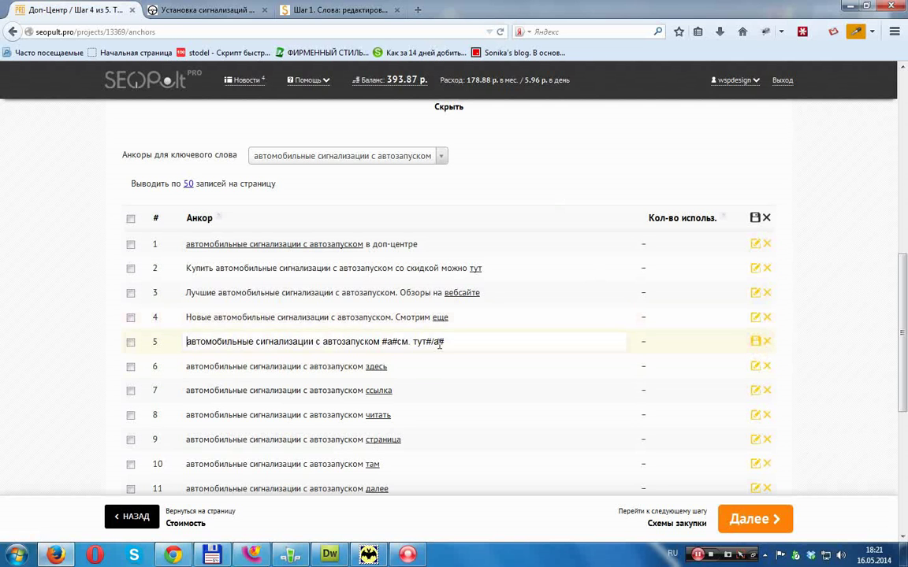
{"action": "type", "text": "Характеристи"}
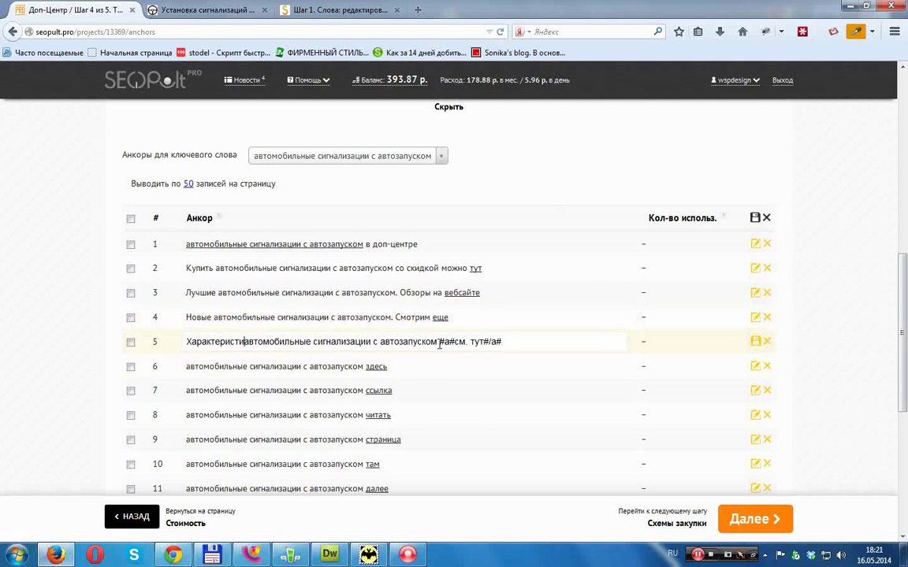
{"action": "type", "text": "ки на"}
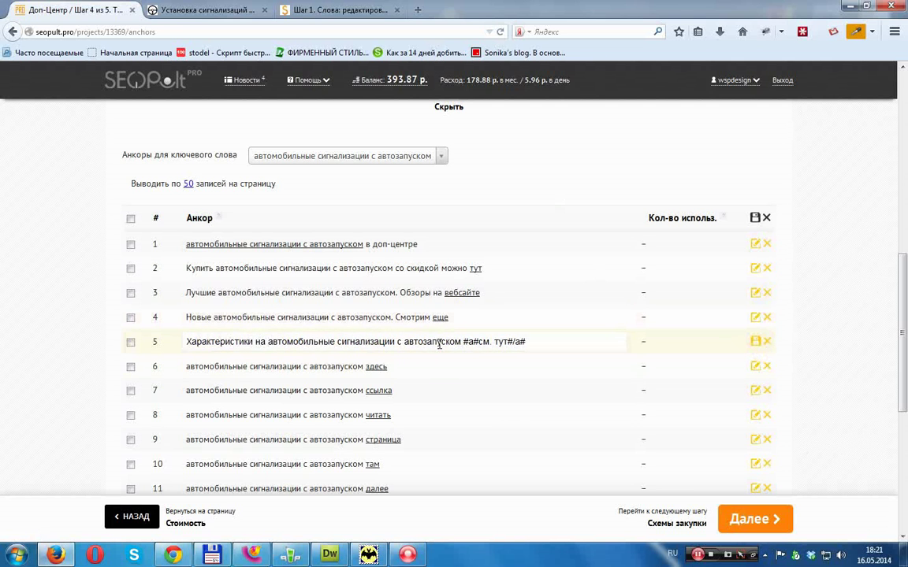
{"action": "key", "text": "BackSpace"}
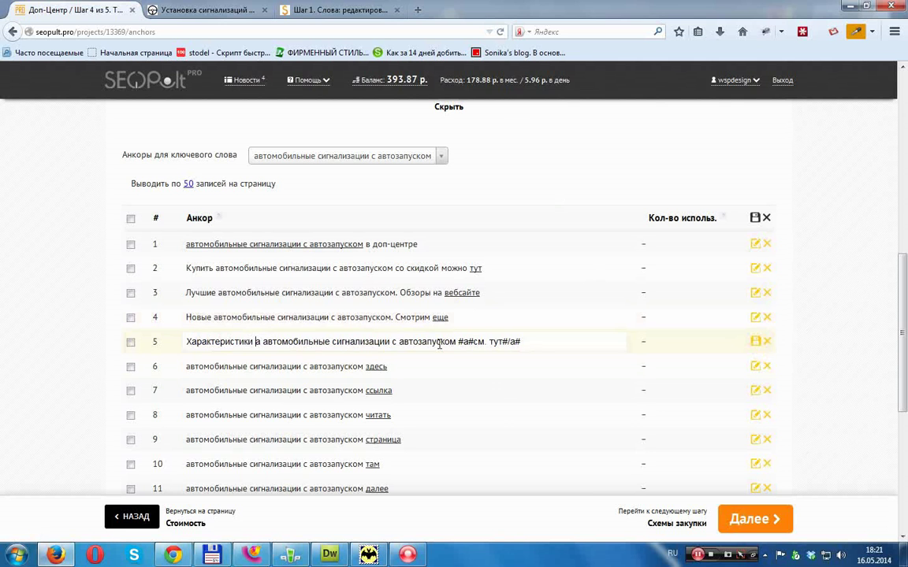
{"action": "key", "text": "Delete"}
{"action": "key", "text": "Delete"}
{"action": "key", "text": "Delete"}
{"action": "key", "text": "Delete"}
{"action": "key", "text": "Delete"}
{"action": "key", "text": "Delete"}
{"action": "key", "text": "Delete"}
{"action": "key", "text": "Delete"}
{"action": "key", "text": "Delete"}
{"action": "key", "text": "Delete"}
{"action": "key", "text": "Delete"}
{"action": "key", "text": "Delete"}
{"action": "key", "text": "Delete"}
{"action": "key", "text": "Delete"}
{"action": "key", "text": "Delete"}
{"action": "key", "text": "Delete"}
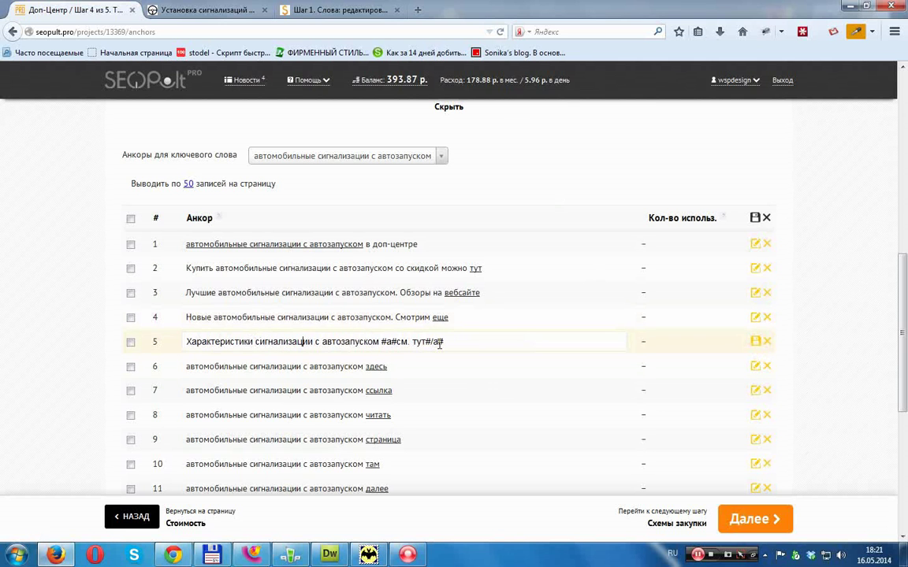
{"action": "key", "text": "Delete"}
{"action": "type", "text": "й"}
{"action": "left_click", "coordinate": [754, 341]}
- Rewrite the sixth anchor as "Скидки на автомобильные сигнализации с автозапуском Старлайн и Пандора #a#здесь#/a#" and save it
{"action": "scroll", "coordinate": [645, 337], "scroll_direction": "down", "scroll_amount": 1}
{"action": "scroll", "coordinate": [654, 327], "scroll_direction": "down", "scroll_amount": 1}
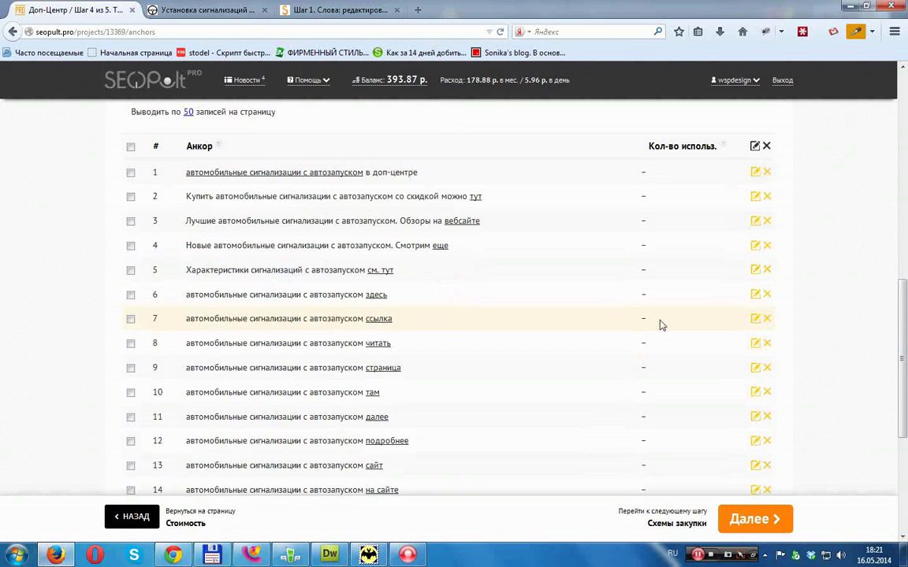
{"action": "scroll", "coordinate": [658, 307], "scroll_direction": "down", "scroll_amount": 2}
{"action": "left_click", "coordinate": [754, 223]}
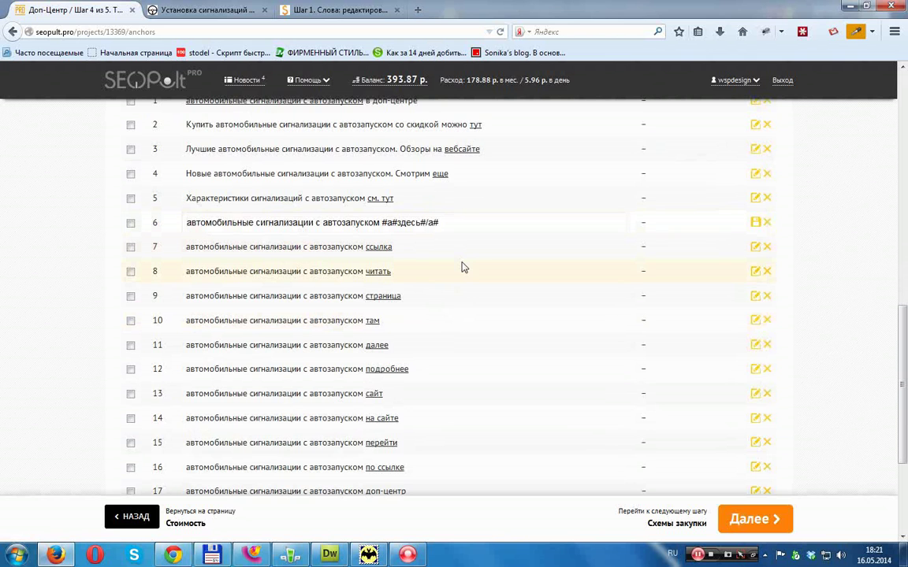
{"action": "type", "text": "Скидки на"}
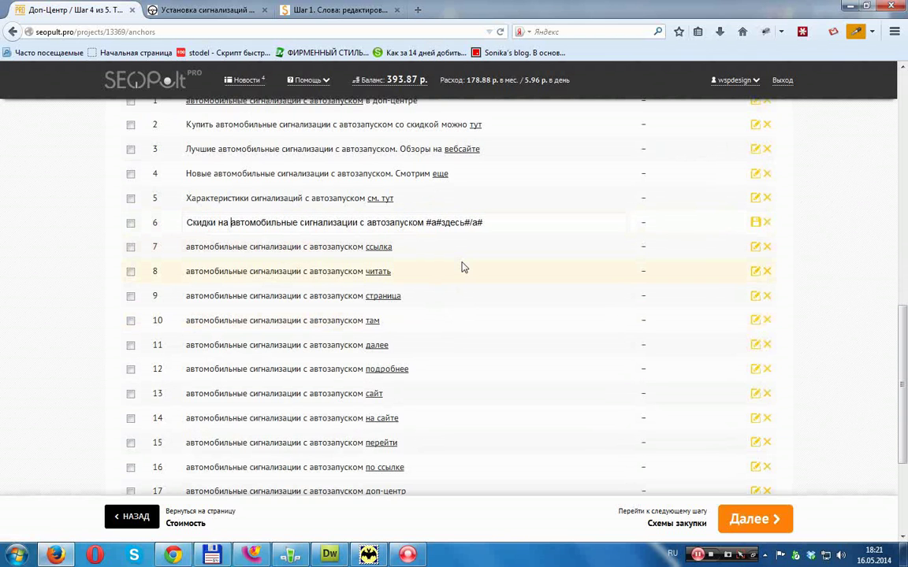
{"action": "left_click", "coordinate": [423, 223]}
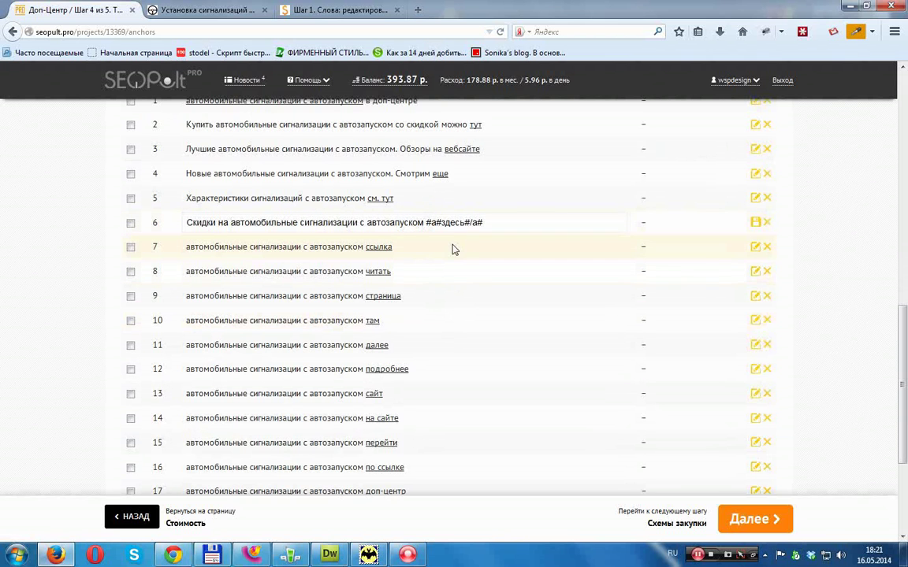
{"action": "type", "text": "Стар"}
{"action": "type", "text": "лайн и Пандор"}
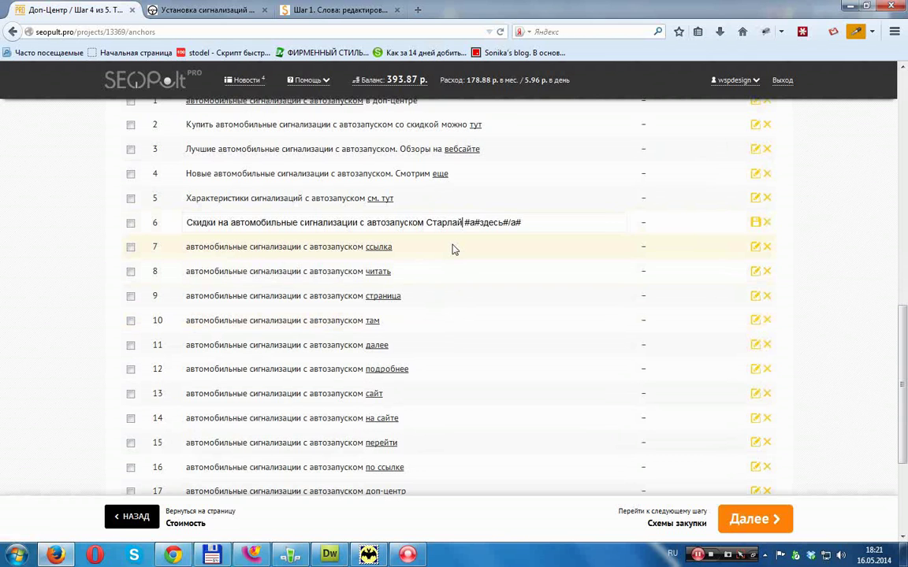
{"action": "type", "text": "а"}
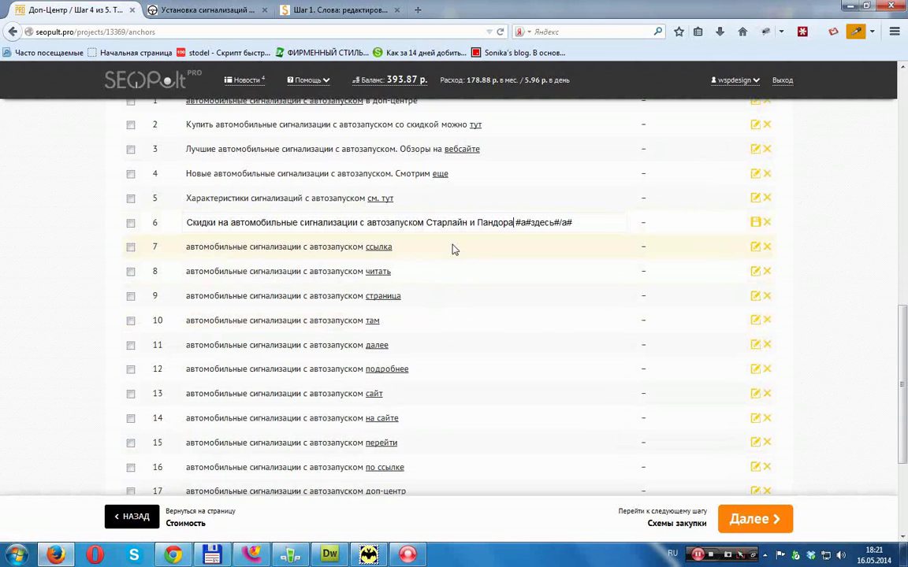
{"action": "left_click", "coordinate": [757, 224]}
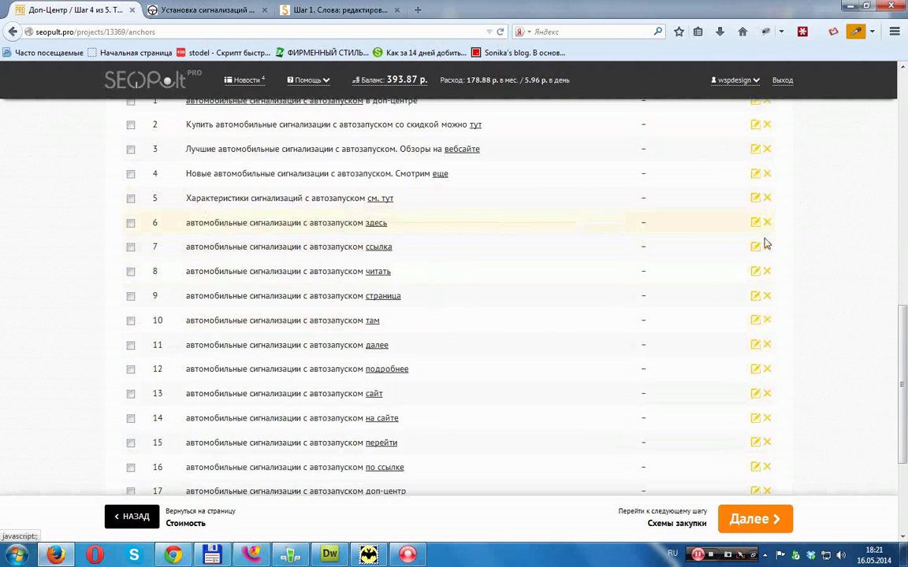
- Edit the seventh anchor so that its text begins with "Лучшие" before "автомобильные сигнализации с автозапуском"
{"action": "left_click", "coordinate": [756, 249]}
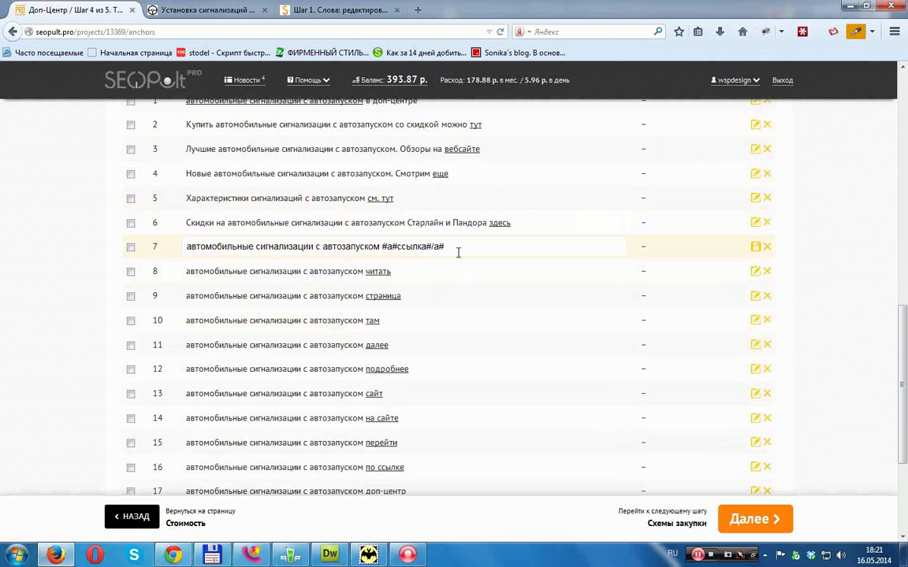
{"action": "type", "text": "Любые"}
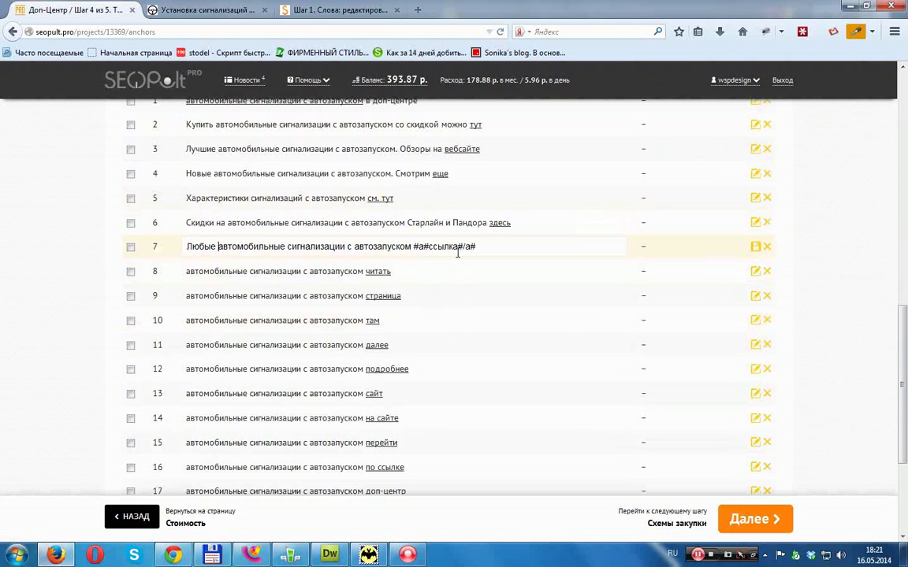
{"action": "left_click", "coordinate": [412, 248]}
{"action": "key", "text": "ctrl+z"}
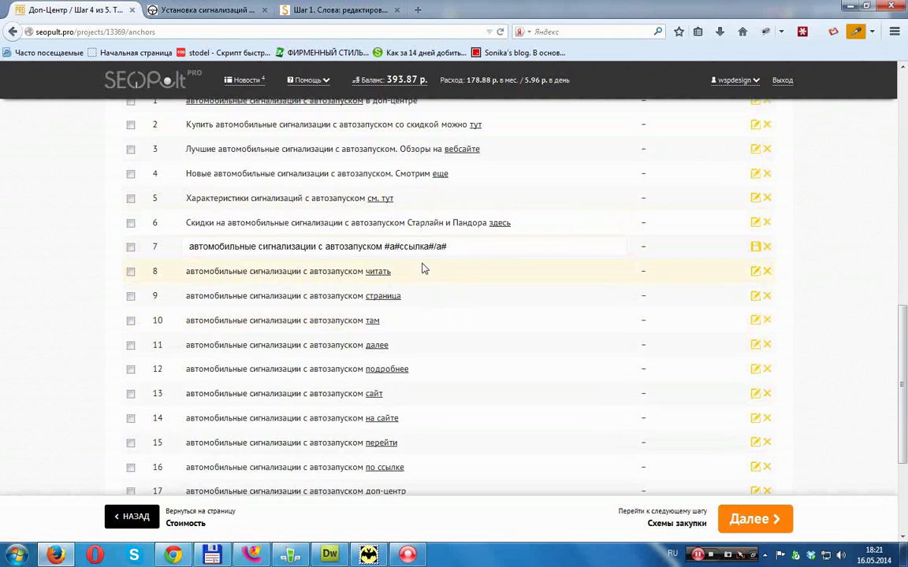
{"action": "type", "text": "ЛУчши"}
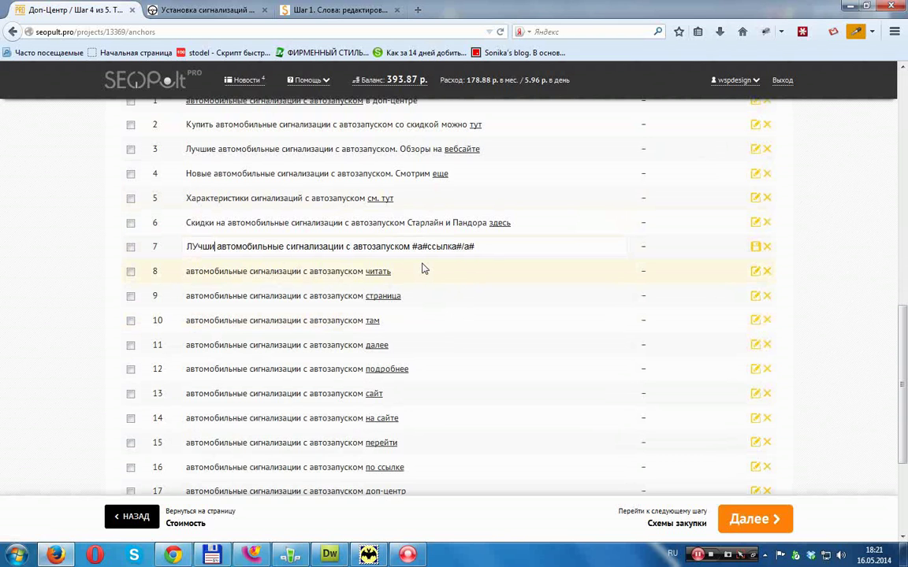
{"action": "key", "text": "BackSpace"}
{"action": "key", "text": "BackSpace"}
{"action": "key", "text": "BackSpace"}
{"action": "key", "text": "BackSpace"}
{"action": "type", "text": "учш"}
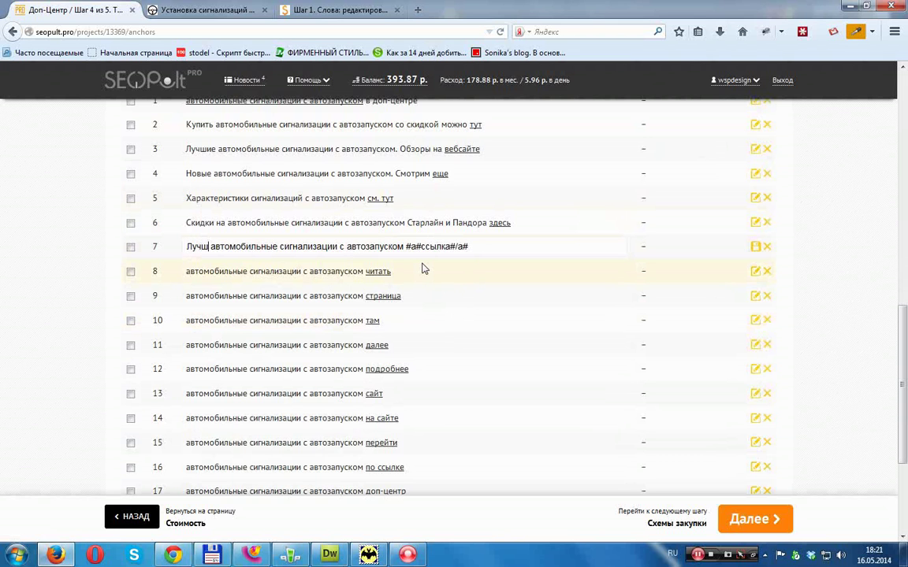
{"action": "type", "text": "ие"}
- Insert "с установкой. Скидка по" before the seventh anchor's link, reword the link as "#a#ссылке#/a#" and save the anchor
{"action": "left_click", "coordinate": [418, 248]}
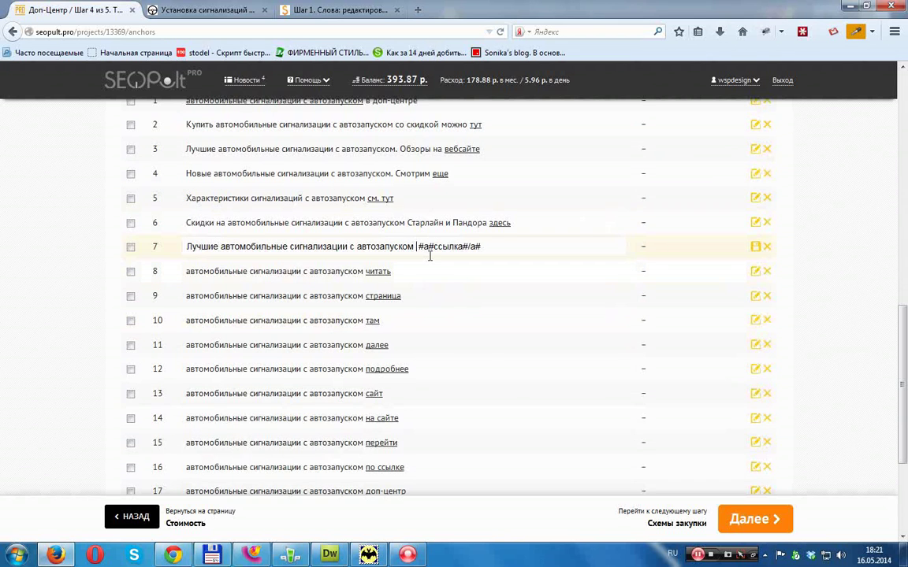
{"action": "type", "text": "с установкой"}
{"action": "type", "text": ". Скидка "}
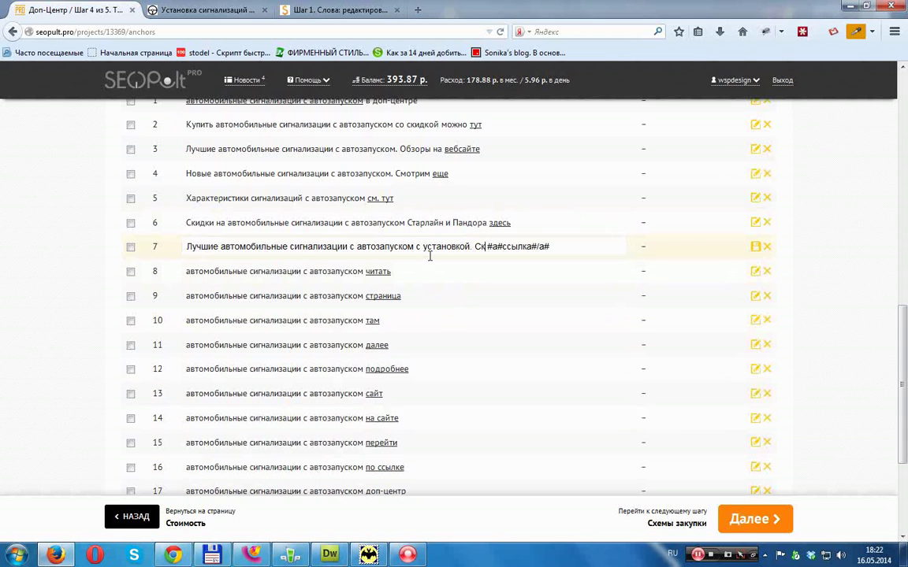
{"action": "type", "text": "по"}
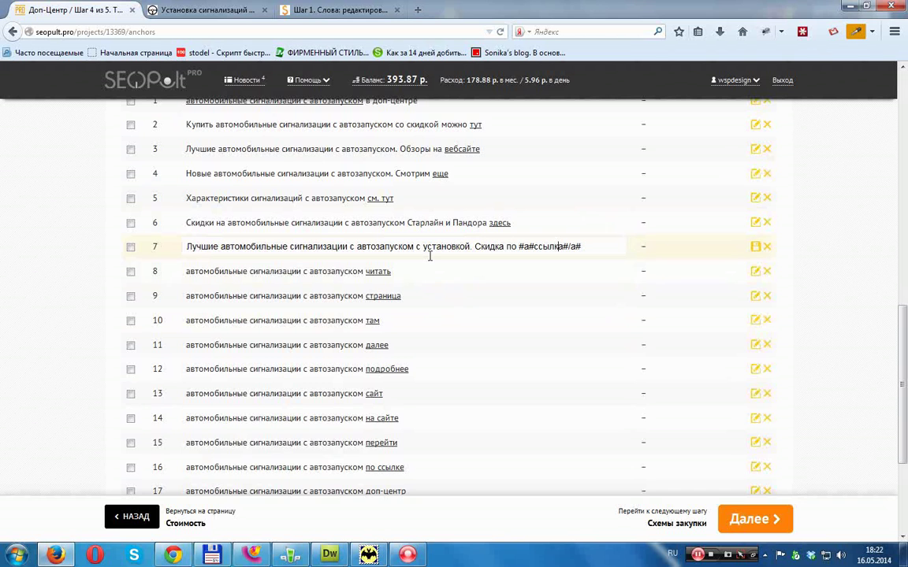
{"action": "key", "text": "Delete"}
{"action": "type", "text": "е"}
{"action": "left_click", "coordinate": [756, 247]}
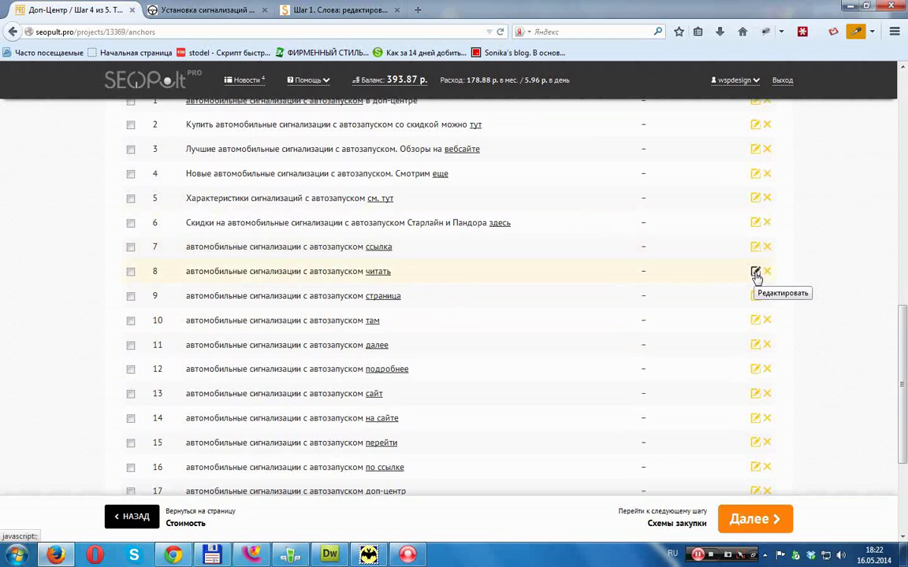
- Capitalize the first word of the eighth anchor and insert "Старлайн и Пандора." before its link
{"action": "left_click", "coordinate": [755, 272]}
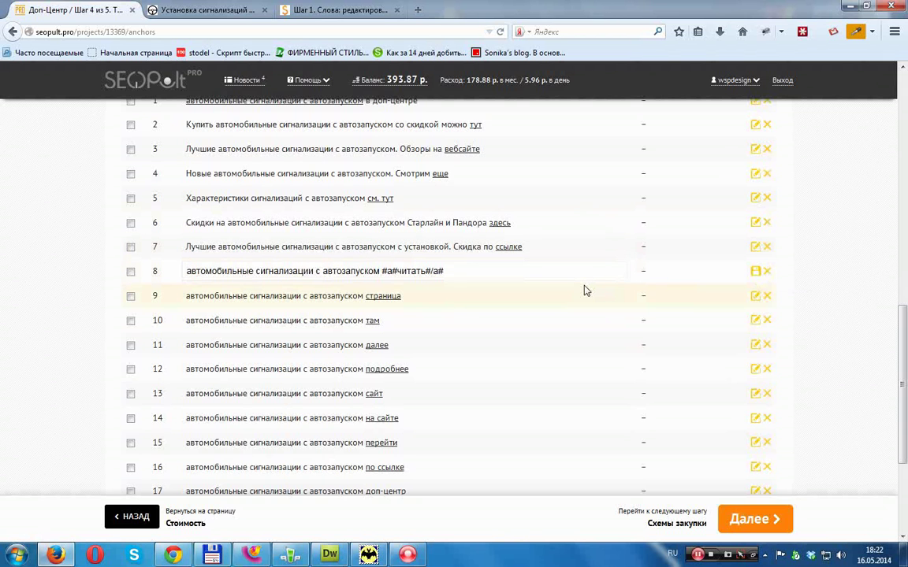
{"action": "key", "text": "Delete"}
{"action": "type", "text": "А"}
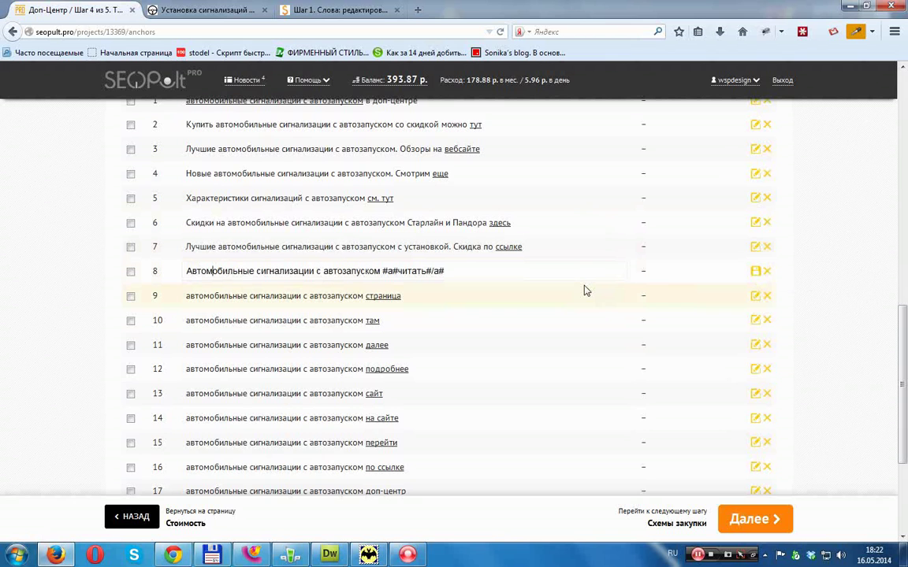
{"action": "type", "text": " Старлайн"}
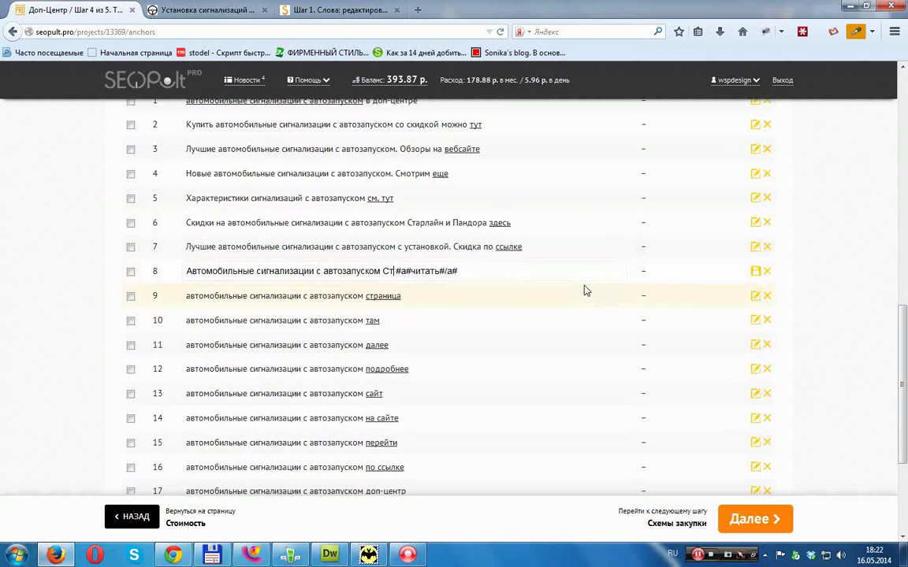
{"action": "type", "text": " и Пандора."}
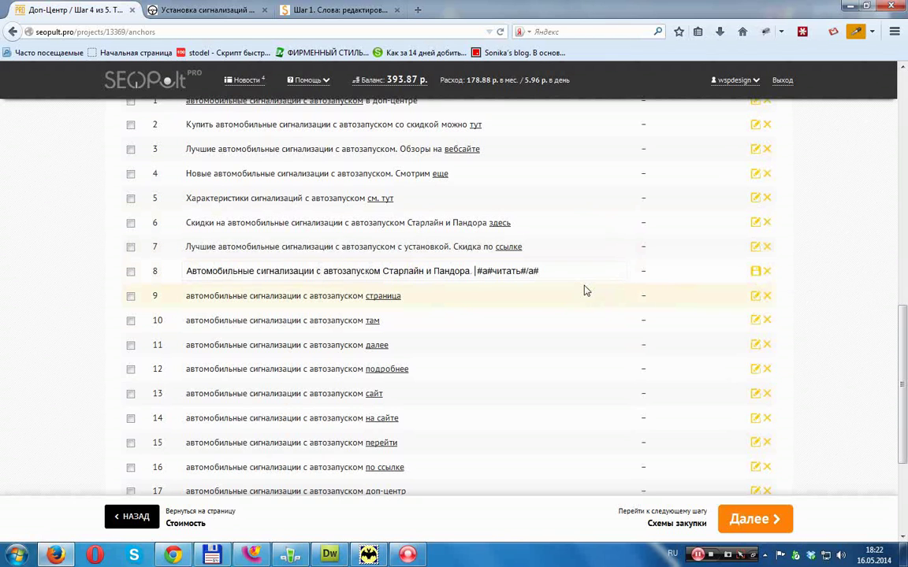
- Capitalize the eighth anchor's link word as "#a#Читать#/a#", append "обзоры" after it and save the anchor
{"action": "key", "text": "Delete"}
{"action": "key", "text": "Right"}
{"action": "key", "text": "Right"}
{"action": "key", "text": "Right"}
{"action": "key", "text": "Right"}
{"action": "key", "text": "Right"}
{"action": "key", "text": "BackSpace"}
{"action": "key", "text": "BackSpace"}
{"action": "type", "text": "обз"}
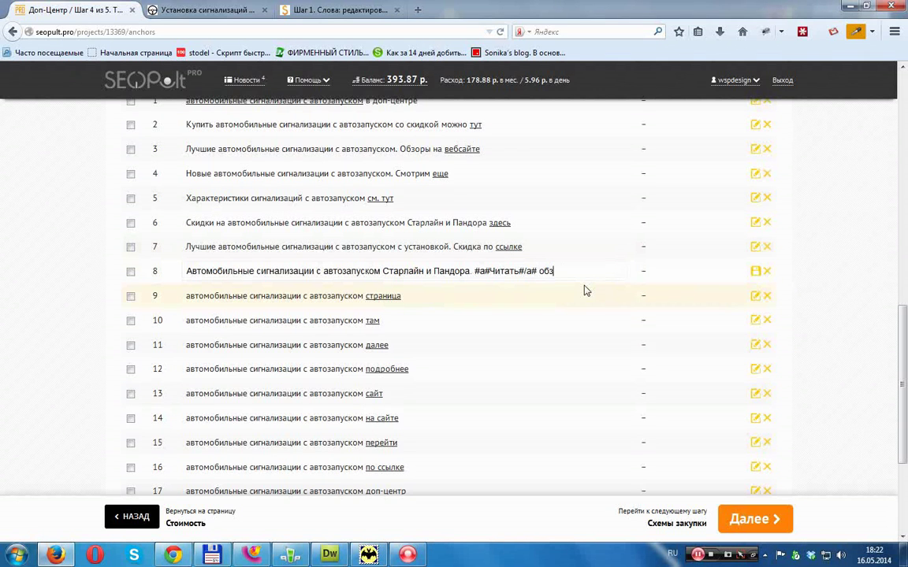
{"action": "type", "text": "оры"}
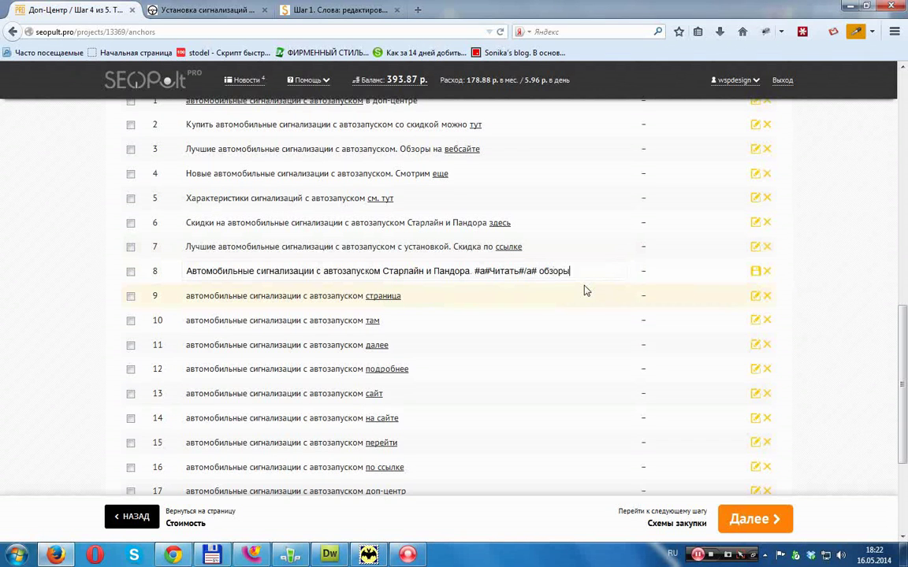
{"action": "left_click", "coordinate": [755, 271]}
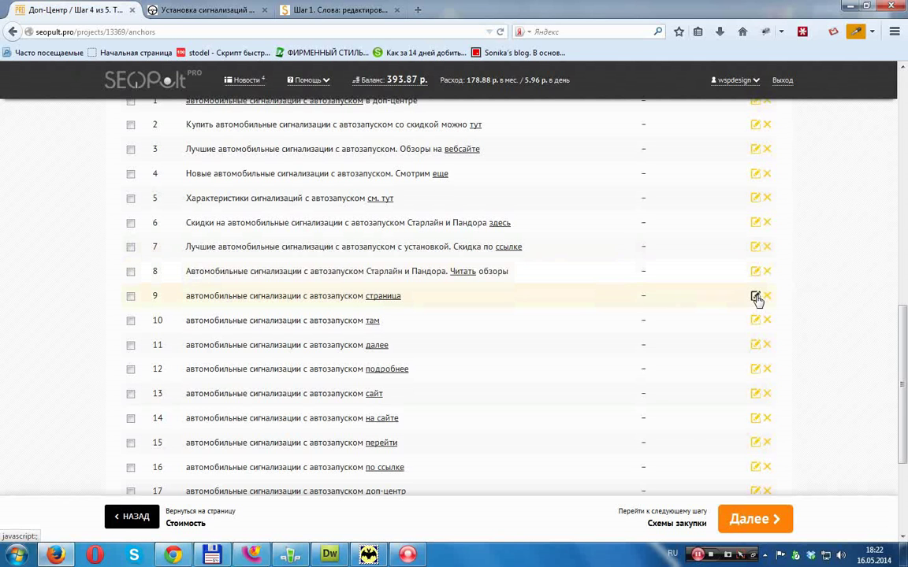
- Begin the ninth anchor with "На этой" and relocate its "#a#страница#/a#" link from the end to right after those words
{"action": "left_click", "coordinate": [755, 296]}
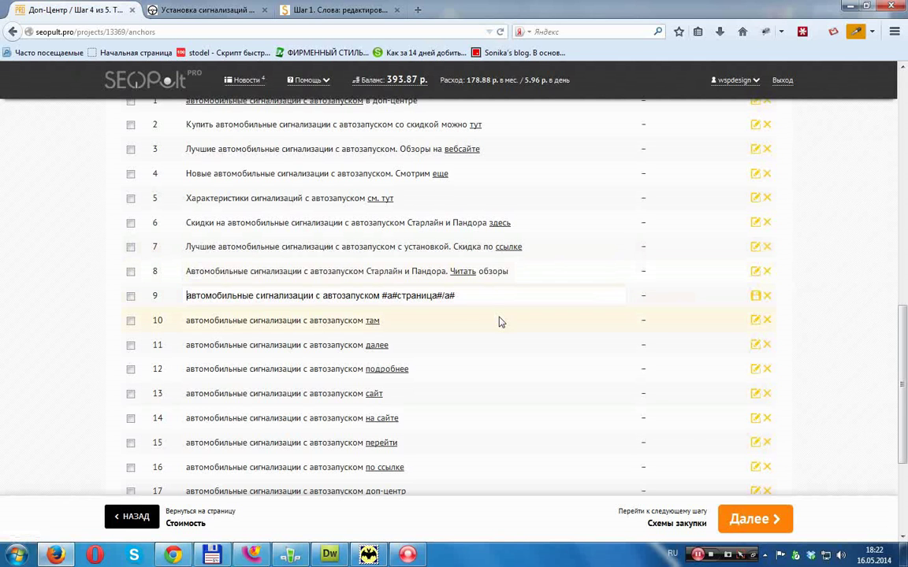
{"action": "type", "text": "На этой"}
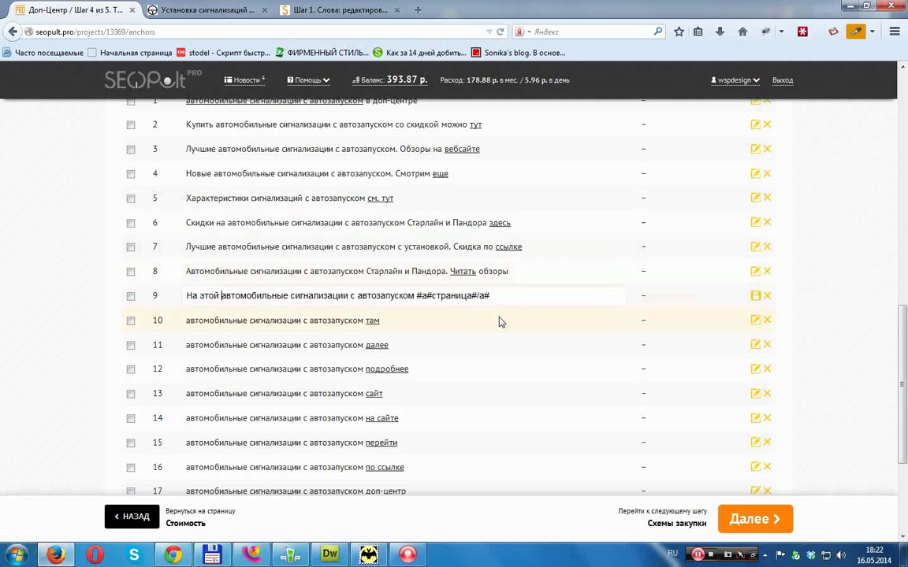
{"action": "key", "text": "End"}
{"action": "key", "text": "ctrl+shift+Left"}
{"action": "key", "text": "ctrl+c"}
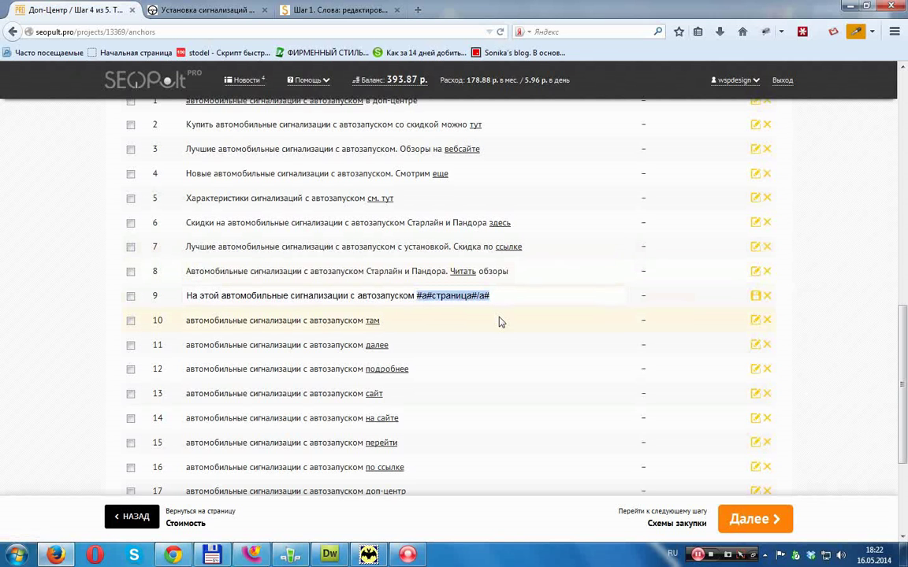
{"action": "key", "text": "BackSpace"}
{"action": "key", "text": "ctrl+Left"}
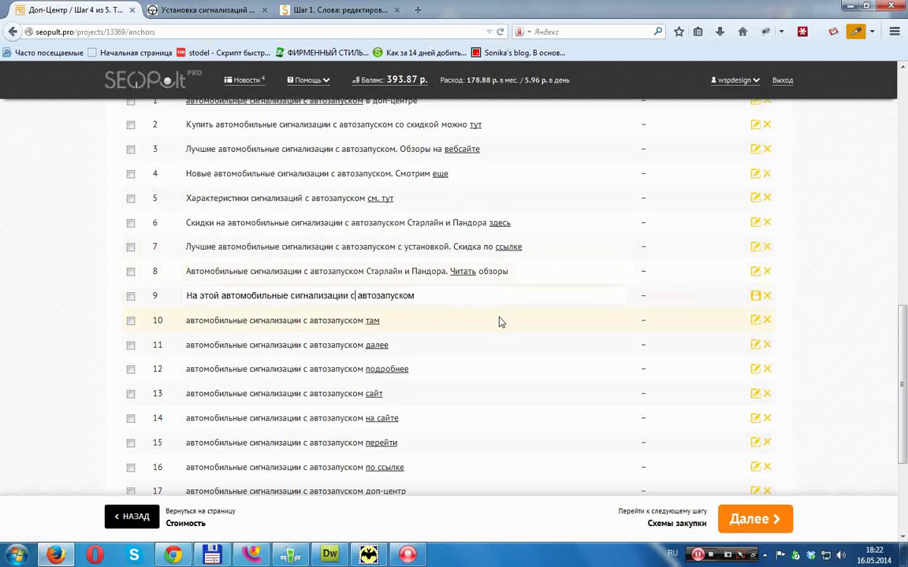
{"action": "key", "text": "ctrl+Left"}
{"action": "key", "text": "ctrl+Left"}
{"action": "key", "text": "ctrl+Left"}
{"action": "key", "text": "ctrl+v"}
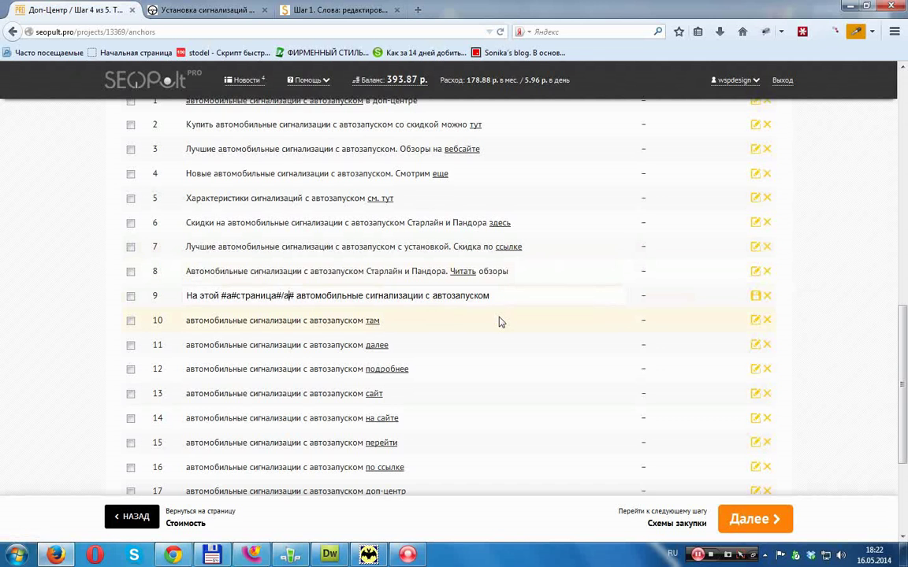
- Change the ninth anchor's link word to "странице", insert "предлагают" after the link and save the anchor
{"action": "key", "text": "Left"}
{"action": "key", "text": "Left"}
{"action": "key", "text": "Left"}
{"action": "key", "text": "Left"}
{"action": "key", "text": "BackSpace"}
{"action": "type", "text": "е"}
{"action": "key", "text": "Right"}
{"action": "key", "text": "Right"}
{"action": "key", "text": "Right"}
{"action": "key", "text": "Right"}
{"action": "key", "text": "Right"}
{"action": "type", "text": "предлагают"}
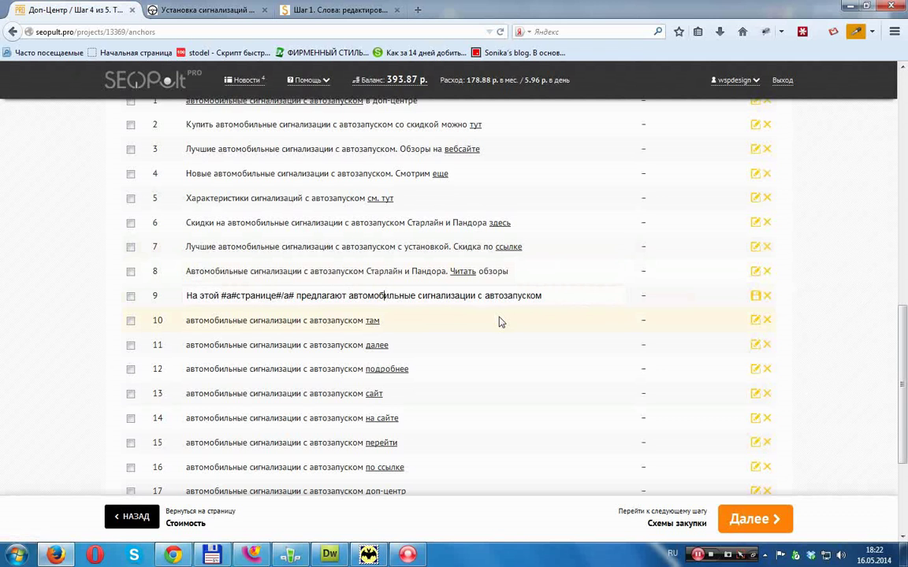
{"action": "key", "text": "End"}
{"action": "left_click", "coordinate": [755, 295]}
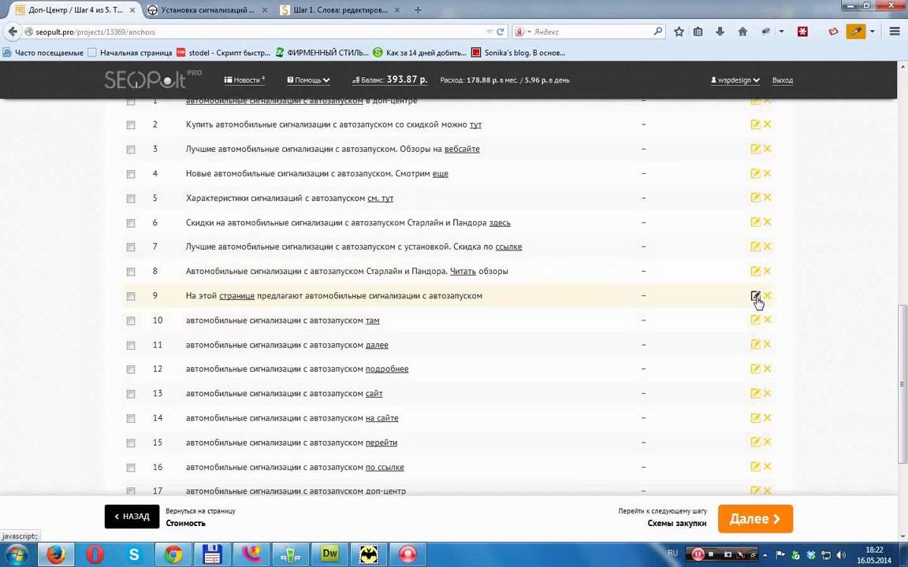
- Rewrite the tenth anchor as "Автомобильные сигнализации с автозапуском #a#там#/a# дешевле" and save it
{"action": "left_click", "coordinate": [755, 320]}
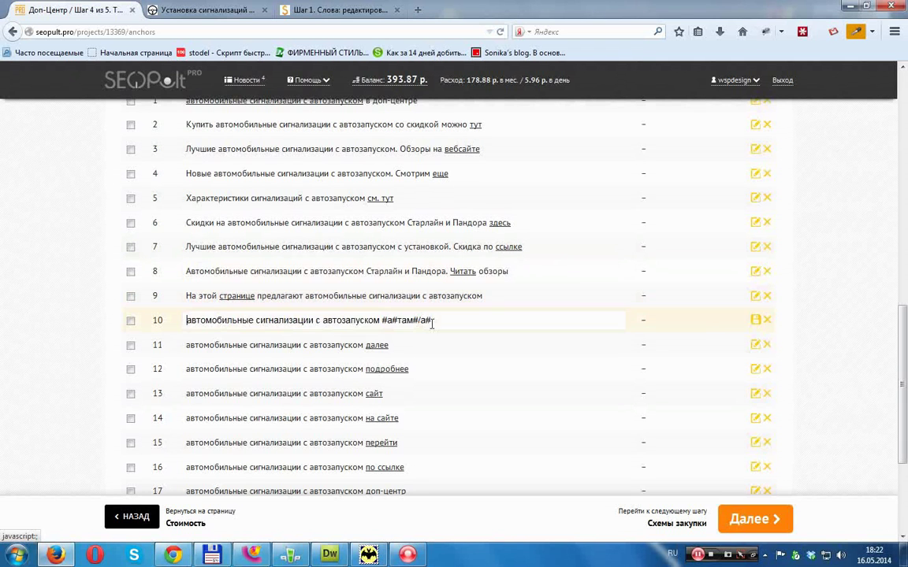
{"action": "key", "text": "Delete"}
{"action": "type", "text": "А"}
{"action": "key", "text": "End"}
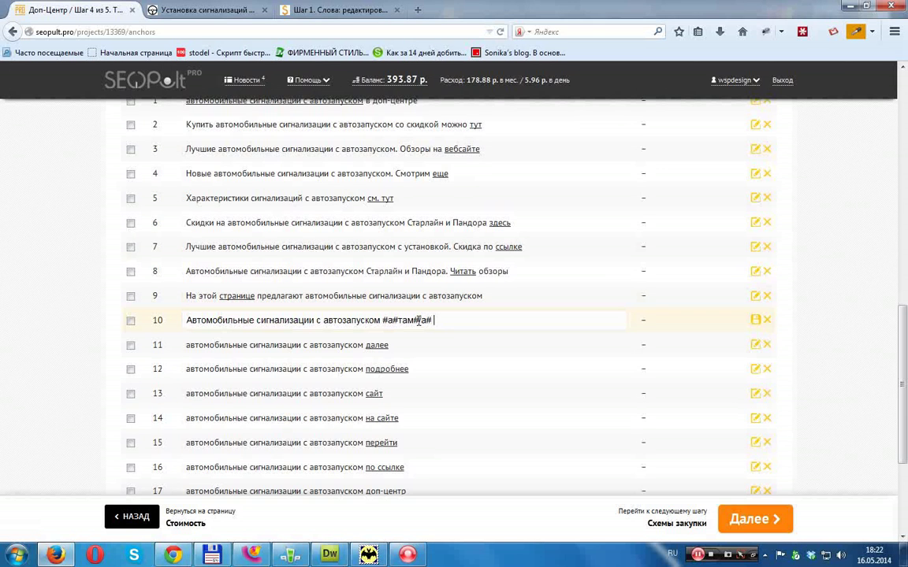
{"action": "type", "text": "дешевле"}
{"action": "left_click", "coordinate": [755, 320]}
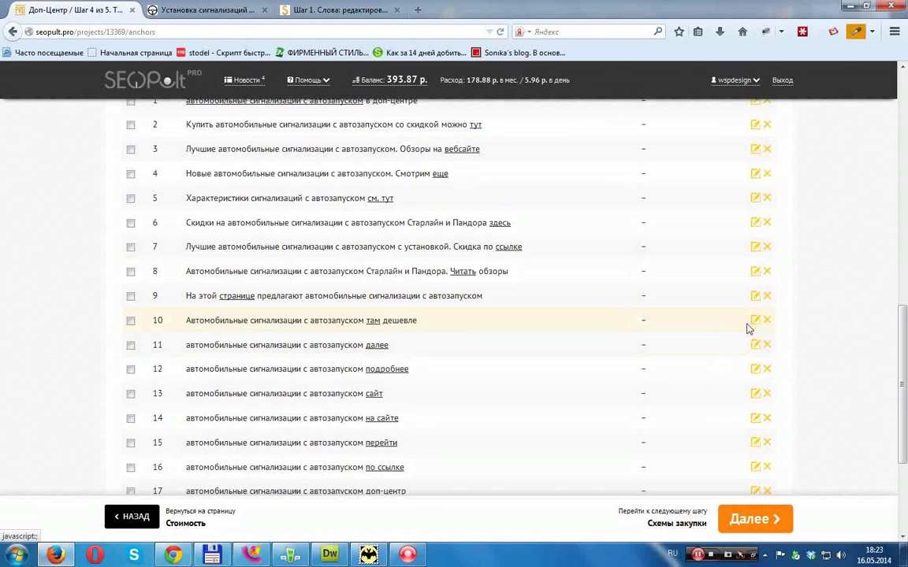
- Rewrite the eleventh anchor as "Про автомобильные сигнализации с автозапуском можно узнать #a#далее#/a#" and save it
{"action": "left_click", "coordinate": [755, 344]}
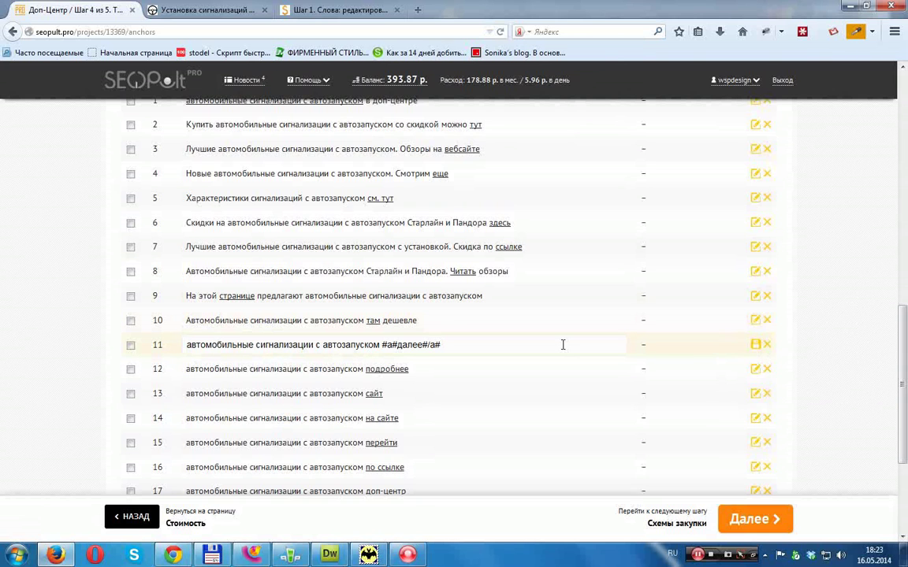
{"action": "type", "text": "Про "}
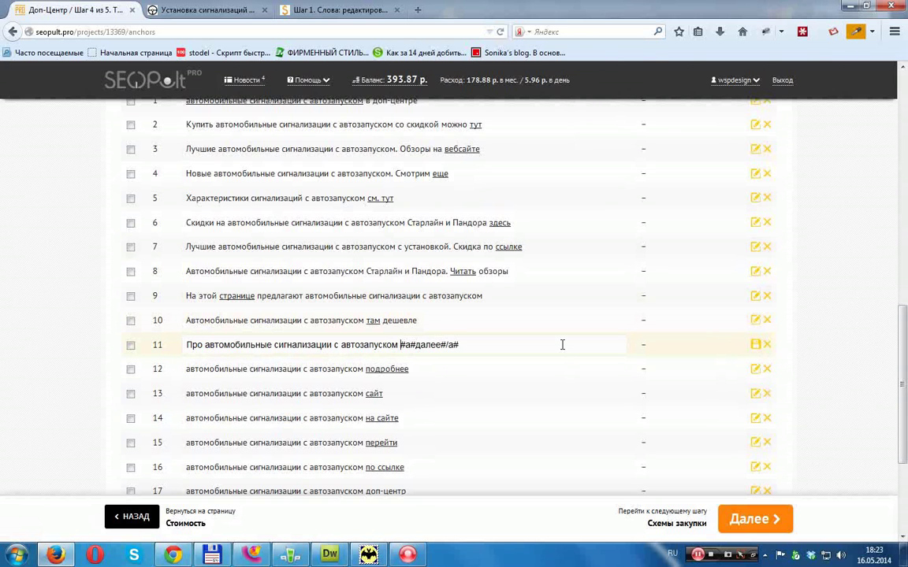
{"action": "type", "text": "можно уз"}
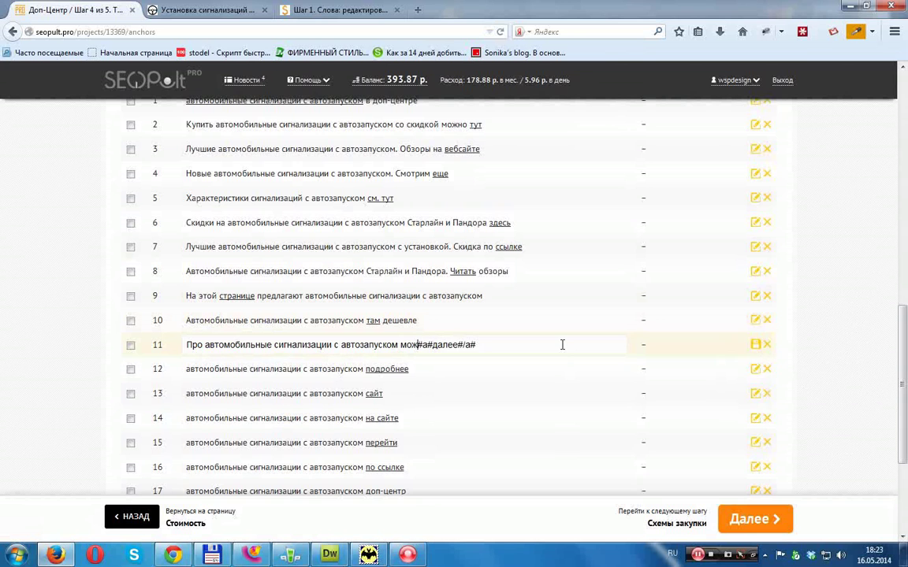
{"action": "type", "text": "нать"}
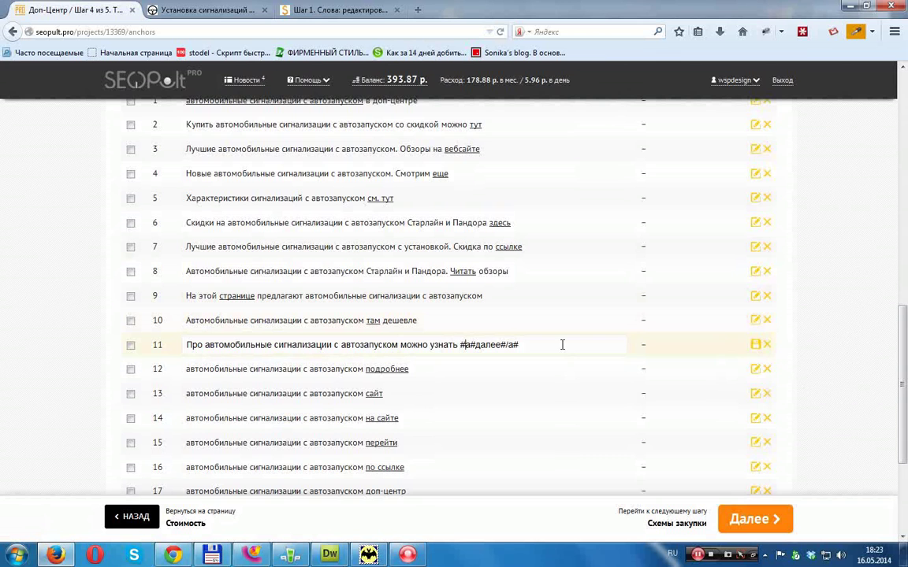
{"action": "left_click", "coordinate": [755, 344]}
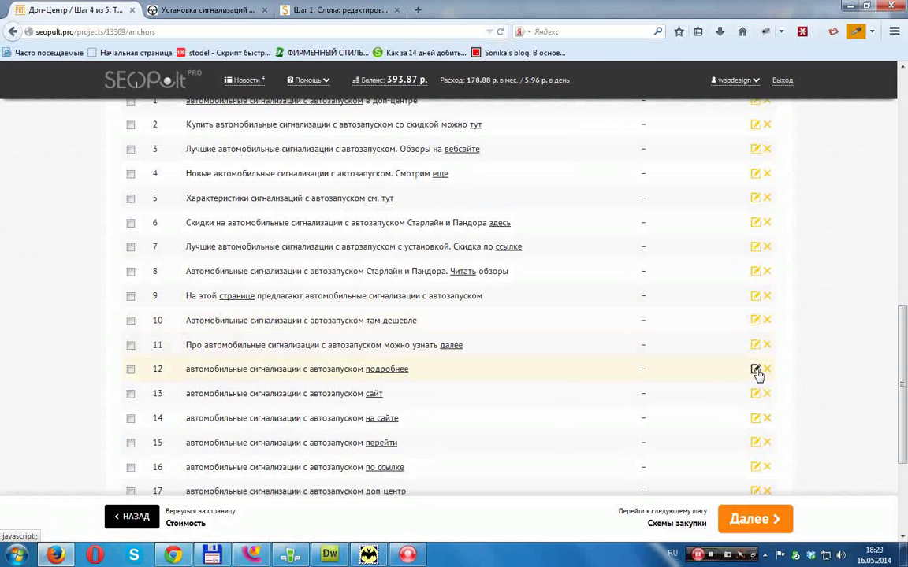
- Begin the twelfth anchor with "Читайте обзоры" and change its key phrase to "автомобильных сигнализаций с автозапуском"
{"action": "left_click", "coordinate": [755, 368]}
{"action": "type", "text": "Читайте"}
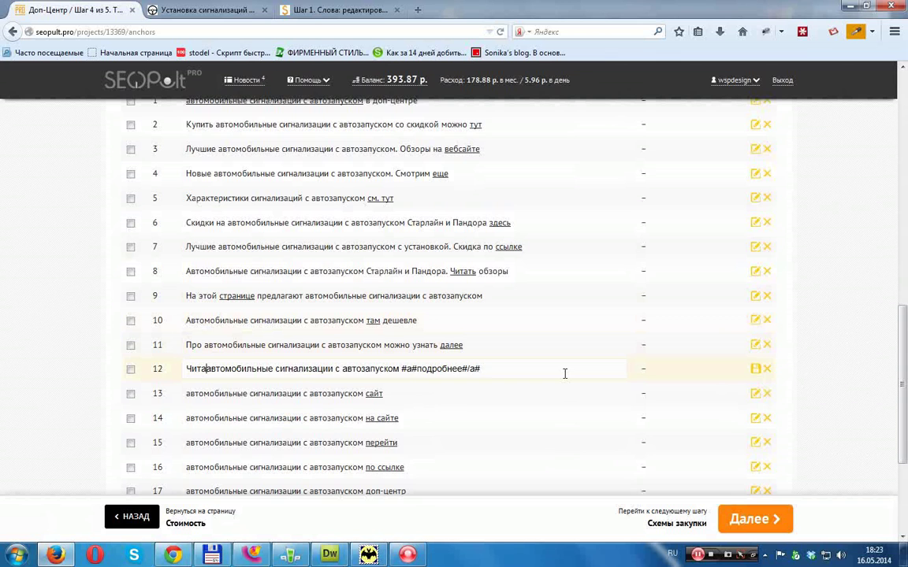
{"action": "type", "text": " обзоры"}
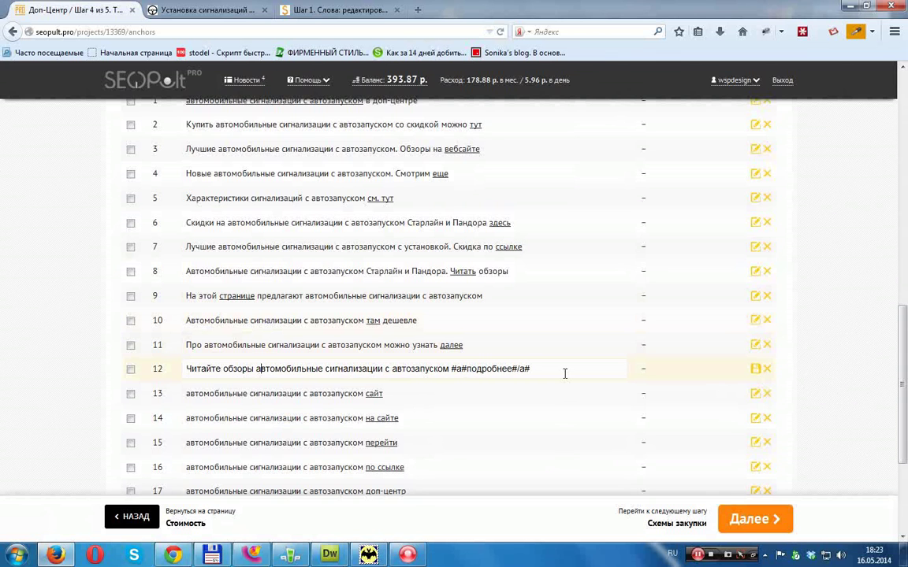
{"action": "key", "text": "Delete"}
{"action": "left_click", "coordinate": [564, 373]}
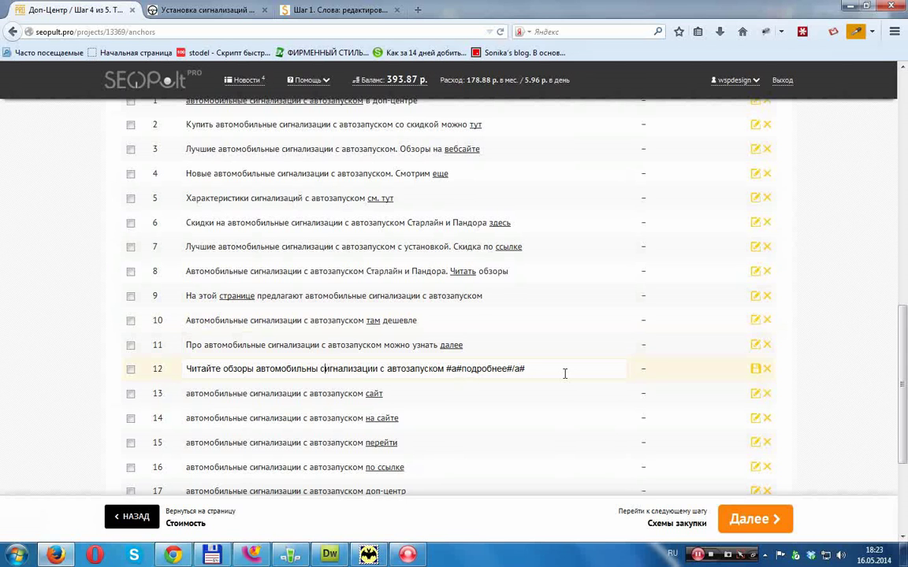
{"action": "type", "text": "х"}
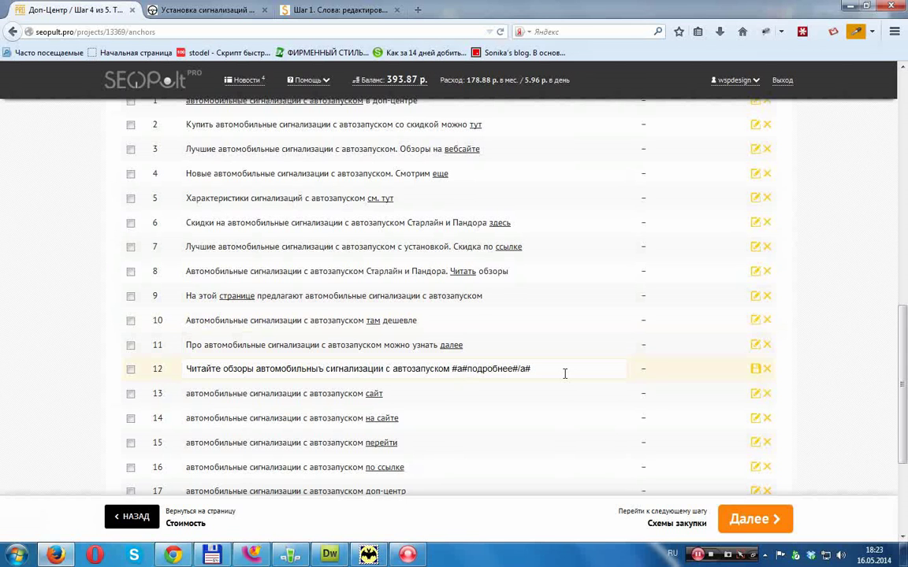
{"action": "key", "text": "BackSpace"}
{"action": "type", "text": "х"}
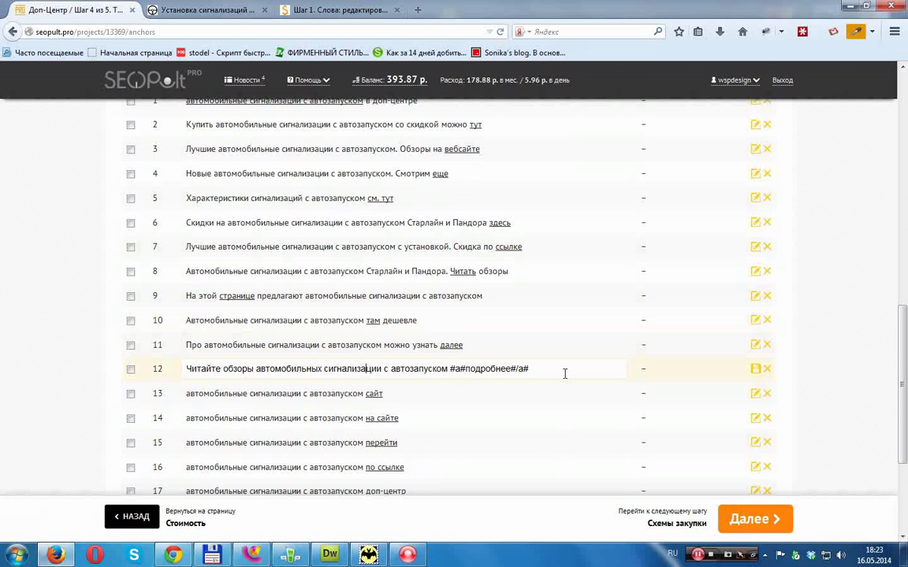
{"action": "key", "text": "Delete"}
{"action": "type", "text": "й"}
- End the twelfth anchor's first sentence with a period, put "Узнайте" before the link and "про установку" after it, and save the anchor
{"action": "type", "text": ". "}
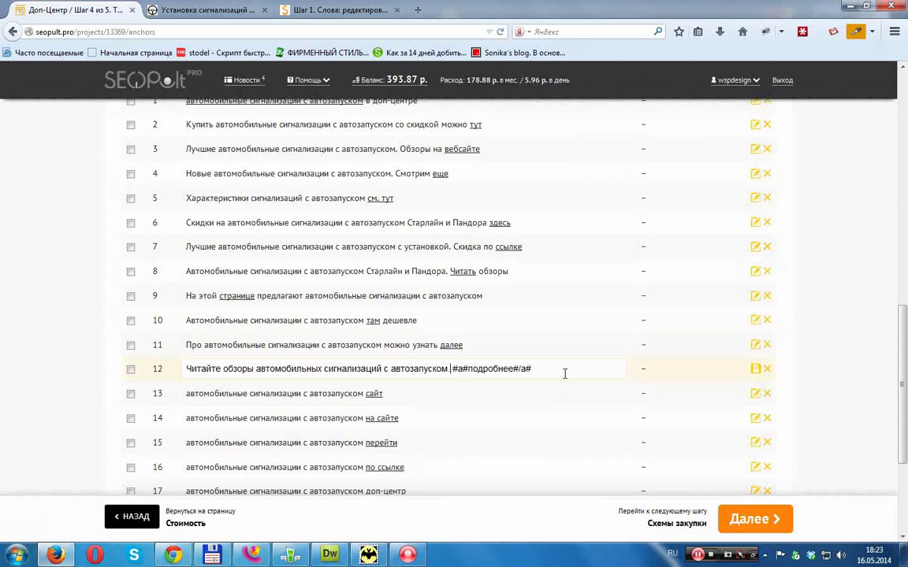
{"action": "type", "text": "Узнайте"}
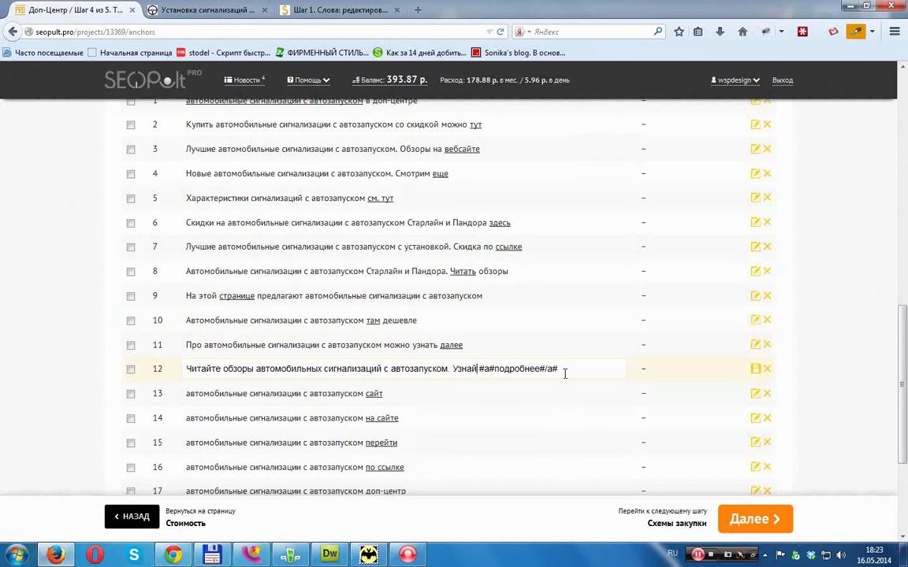
{"action": "type", "text": "ус"}
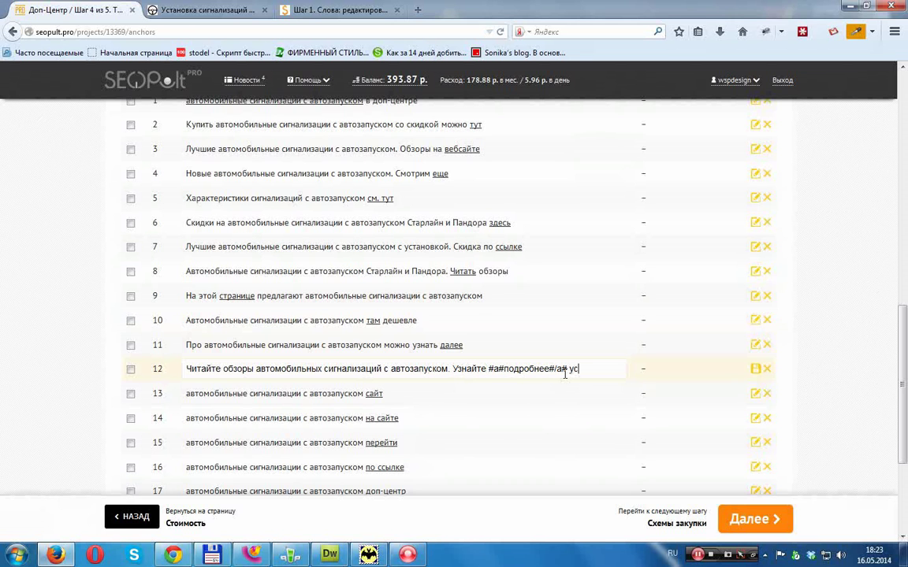
{"action": "type", "text": "ловия"}
{"action": "key", "text": "BackSpace"}
{"action": "key", "text": "BackSpace"}
{"action": "key", "text": "BackSpace"}
{"action": "type", "text": "про установку"}
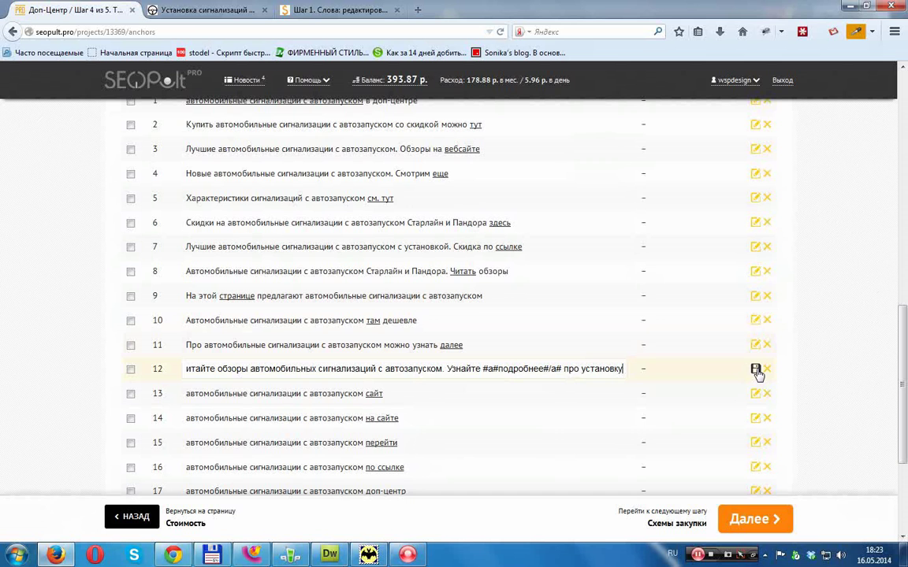
{"action": "left_click", "coordinate": [756, 371]}
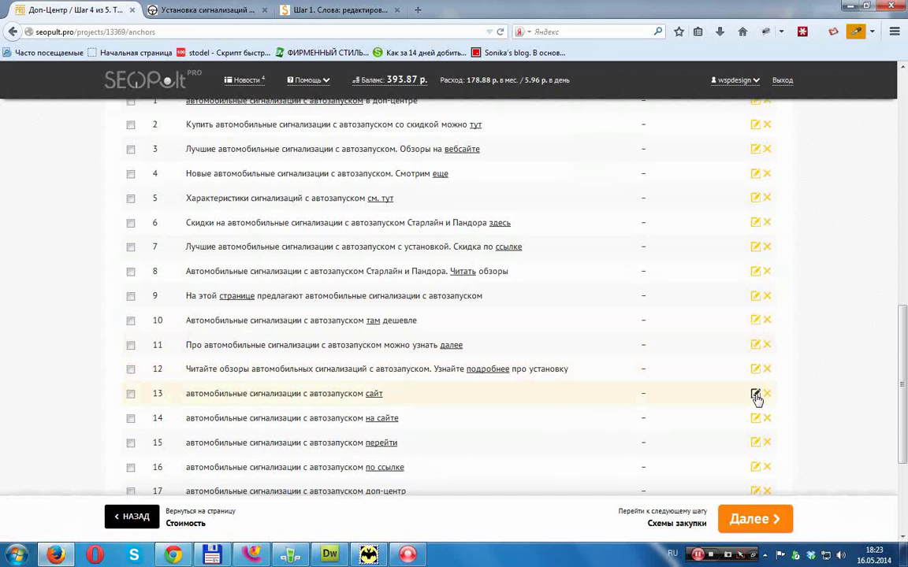
- Begin the thirteenth anchor with "Этот" and relocate its "#a#сайт#/a#" link from the end to right after that word
{"action": "left_click", "coordinate": [755, 394]}
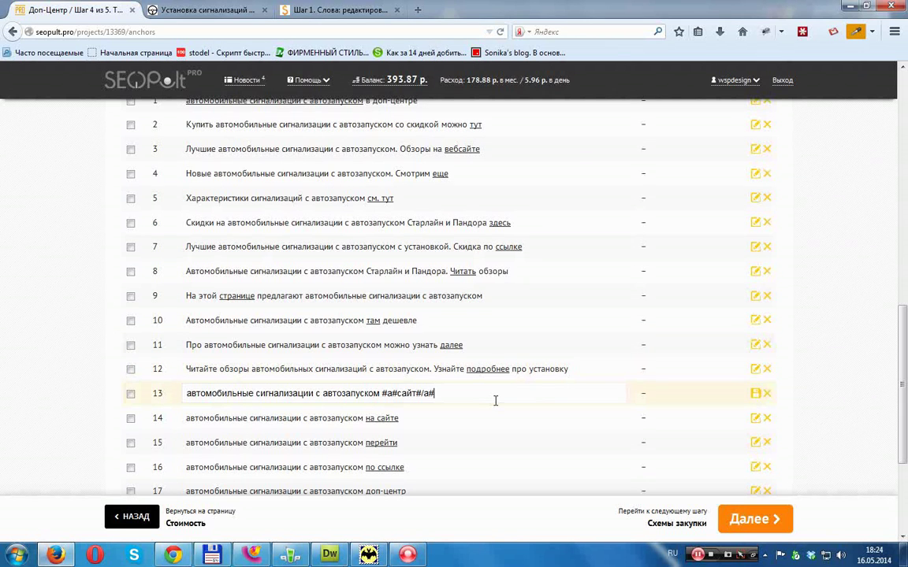
{"action": "key", "text": "shift+Left"}
{"action": "key", "text": "shift+Left"}
{"action": "key", "text": "shift+Left"}
{"action": "key", "text": "shift+Left"}
{"action": "key", "text": "shift+Left"}
{"action": "key", "text": "shift+Left"}
{"action": "key", "text": "shift+Left"}
{"action": "key", "text": "shift+Left"}
{"action": "key", "text": "shift+Left"}
{"action": "key", "text": "shift+Left"}
{"action": "key", "text": "BackSpace"}
{"action": "type", "text": "Этот"}
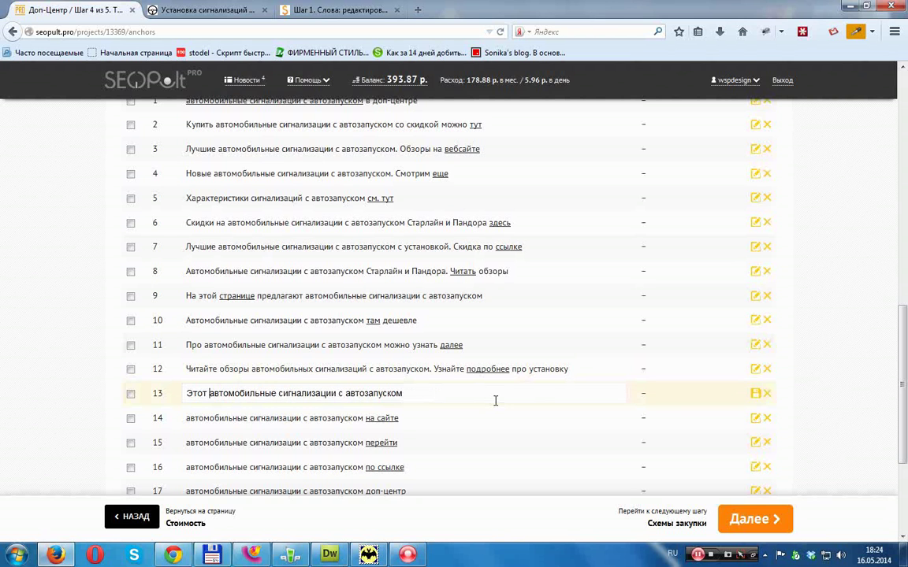
{"action": "type", "text": "#а#сайт#/а#"}
- Complete the thirteenth anchor as "Этот #a#сайт#/a# предлагает монтаж автомобильных сигнализаций с автозапуском" and save it
{"action": "type", "text": "предлагае"}
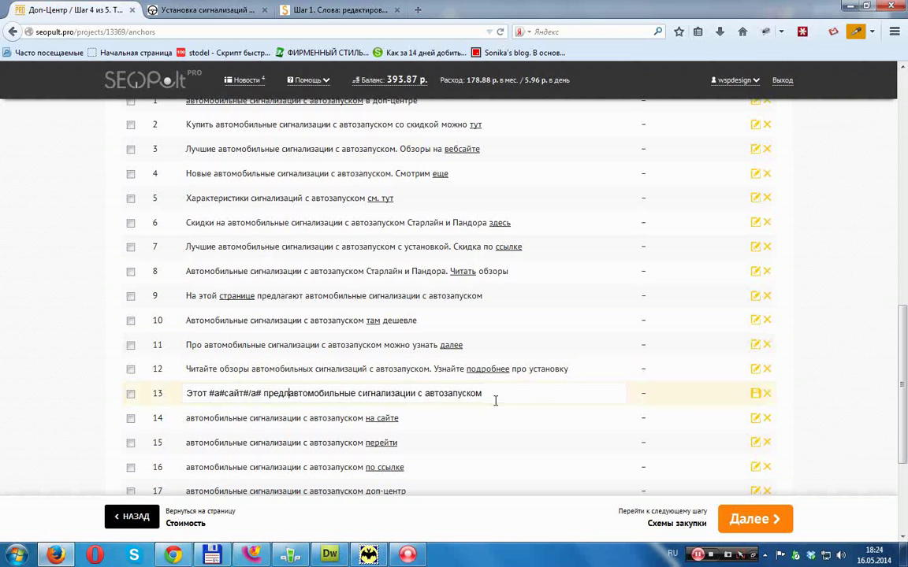
{"action": "type", "text": "т "}
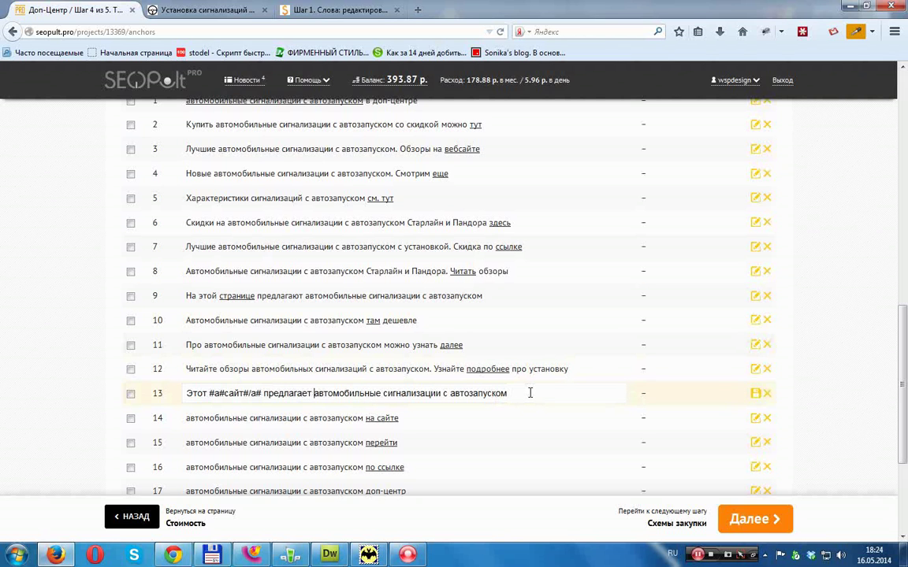
{"action": "type", "text": "монтаж"}
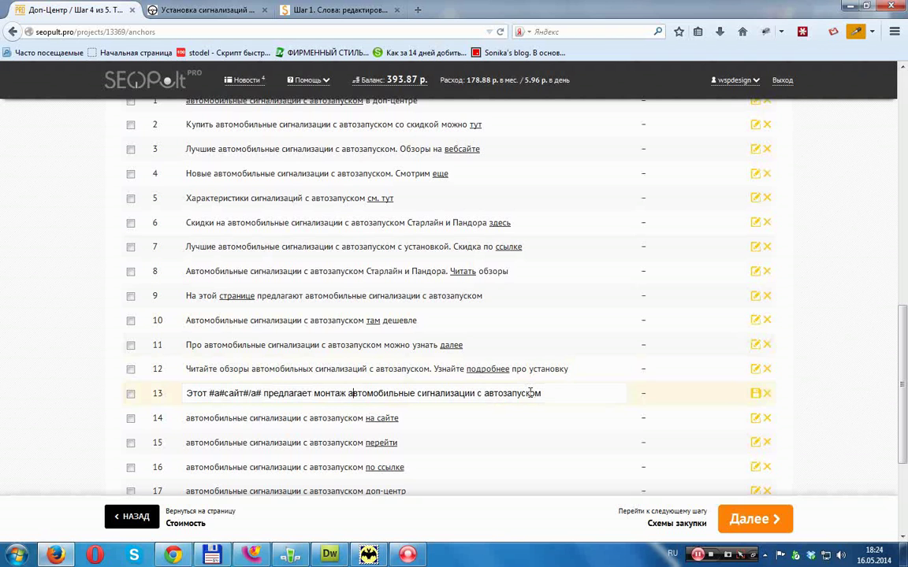
{"action": "key", "text": "Delete"}
{"action": "type", "text": "х"}
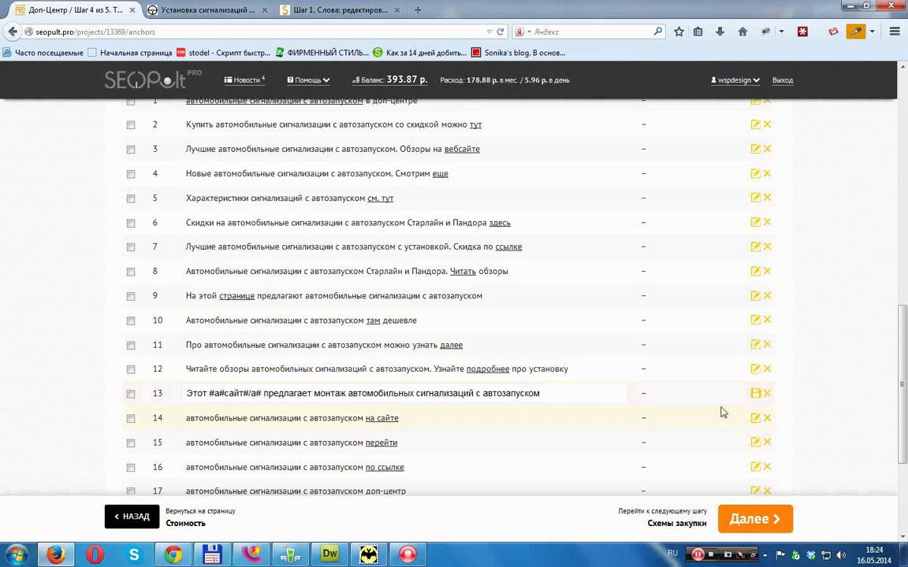
{"action": "left_click", "coordinate": [755, 394]}
- Rewrite the fourteenth anchor as "Узнать про автомобильные сигнализации с автозапуском можно #a#на сайте#/a#" and save it
{"action": "scroll", "coordinate": [637, 352], "scroll_direction": "down", "scroll_amount": 3}
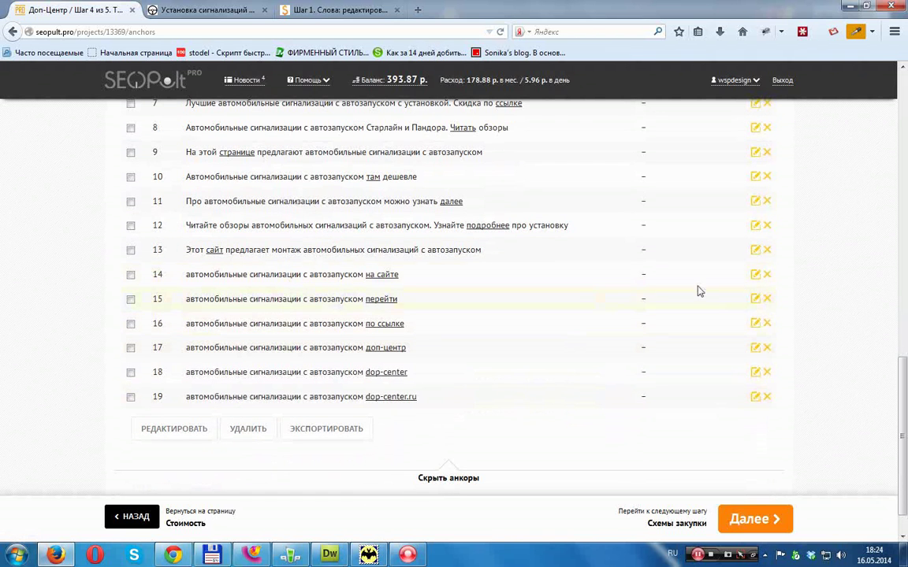
{"action": "left_click", "coordinate": [755, 275]}
{"action": "type", "text": "Узнать про автомобильные сигнализации с автозапуском #a#на сайте#/a#"}
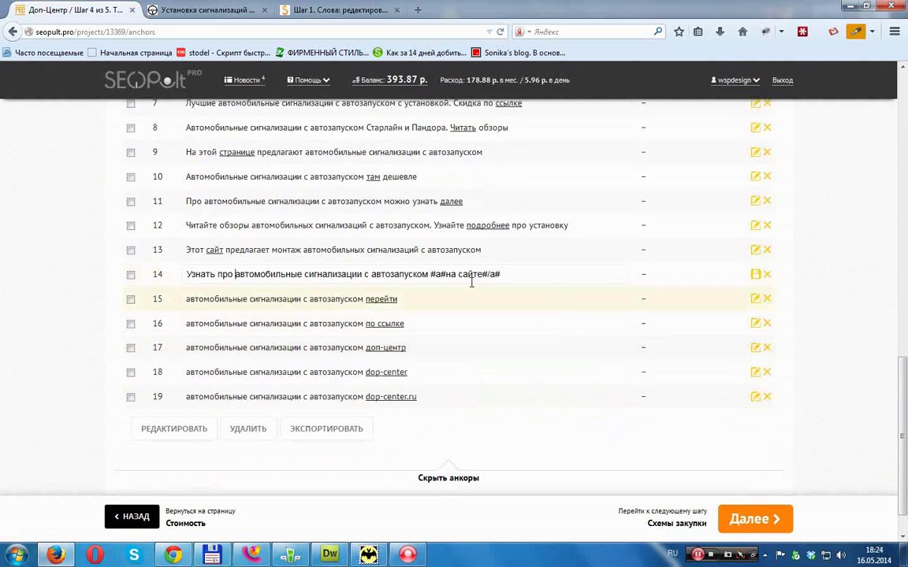
{"action": "left_click", "coordinate": [431, 274]}
{"action": "type", "text": "можно"}
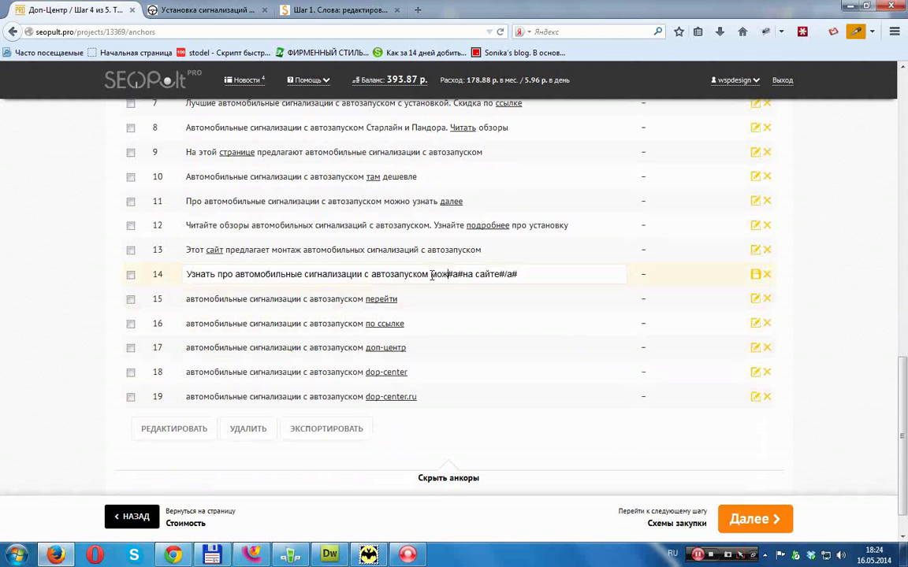
{"action": "left_click", "coordinate": [755, 275]}
- Rewrite the fifteenth anchor as "Спецпредложение на автомобильные сигнализации с автозапуском. #a#Перейти#/a# и заказать" and save it
{"action": "left_click", "coordinate": [754, 299]}
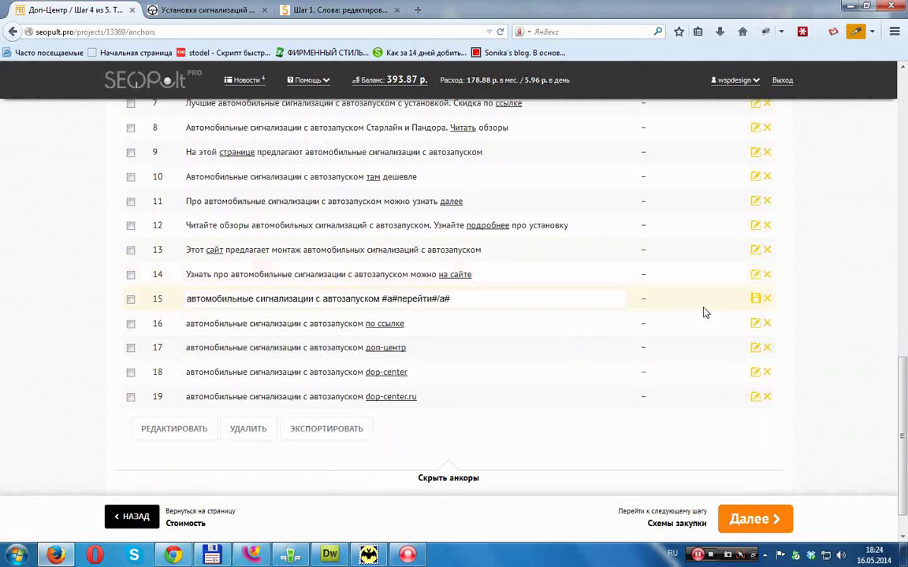
{"action": "type", "text": "Спецпредложение на "}
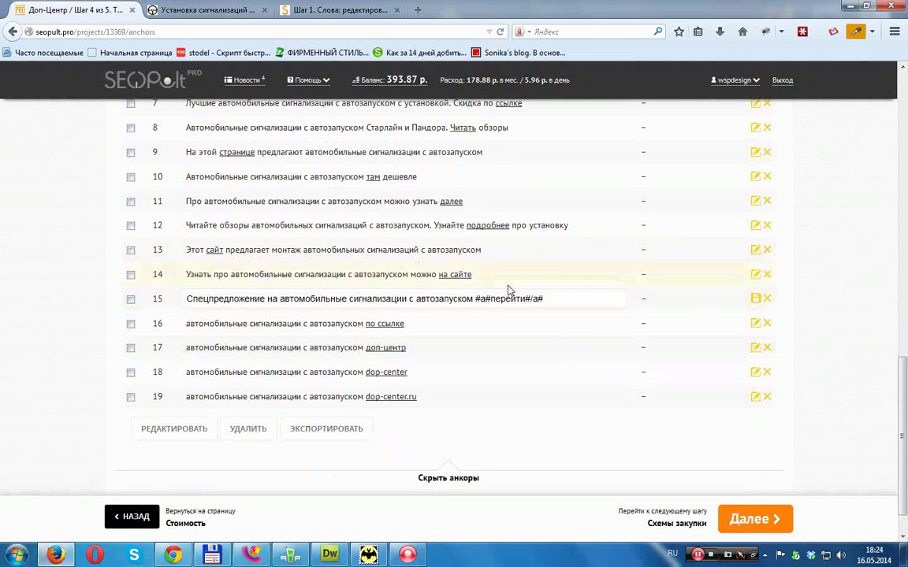
{"action": "type", "text": "."}
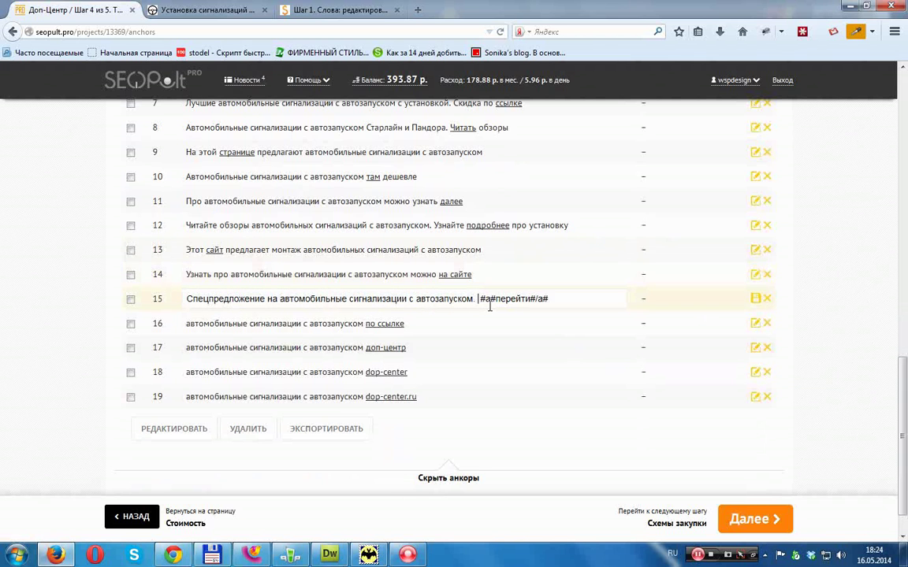
{"action": "key", "text": "BackSpace"}
{"action": "key", "text": "Delete"}
{"action": "type", "text": "П"}
{"action": "key", "text": "End"}
{"action": "type", "text": "и заказать"}
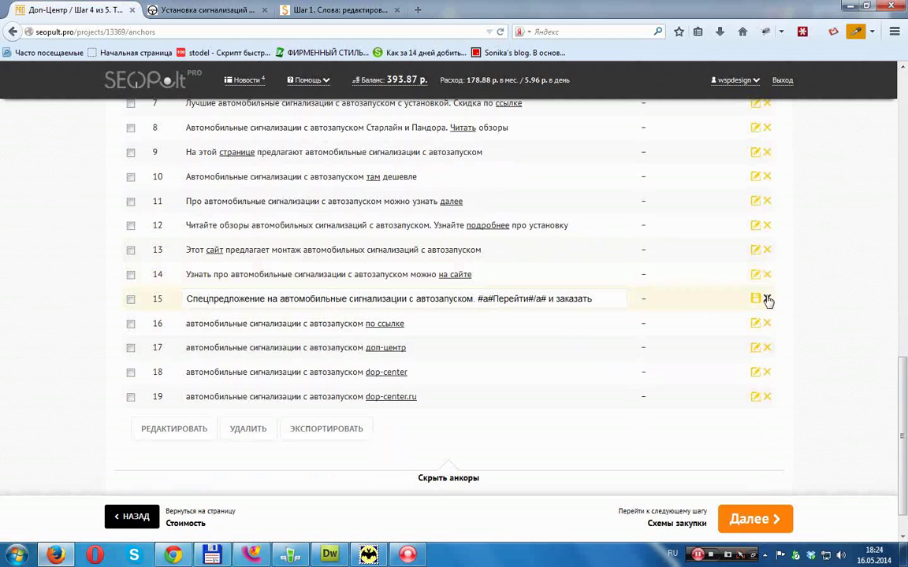
{"action": "left_click", "coordinate": [755, 299]}
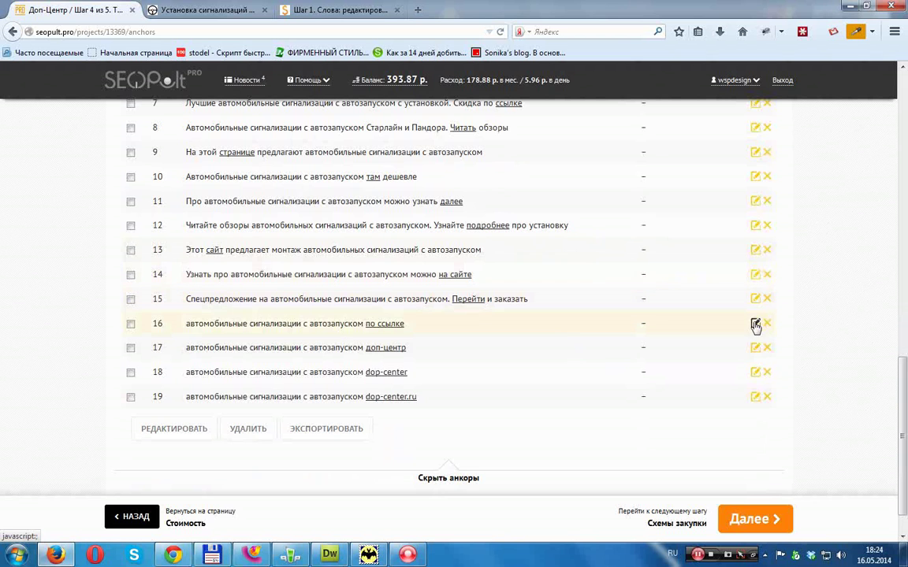
- Rewrite the sixteenth anchor as "Узнайте подробности об автомобильных сигнализациях с автозапуском #a#по ссылке#/a#" and save it
{"action": "left_click", "coordinate": [755, 323]}
{"action": "type", "text": "Узнайте поавтомоби"}
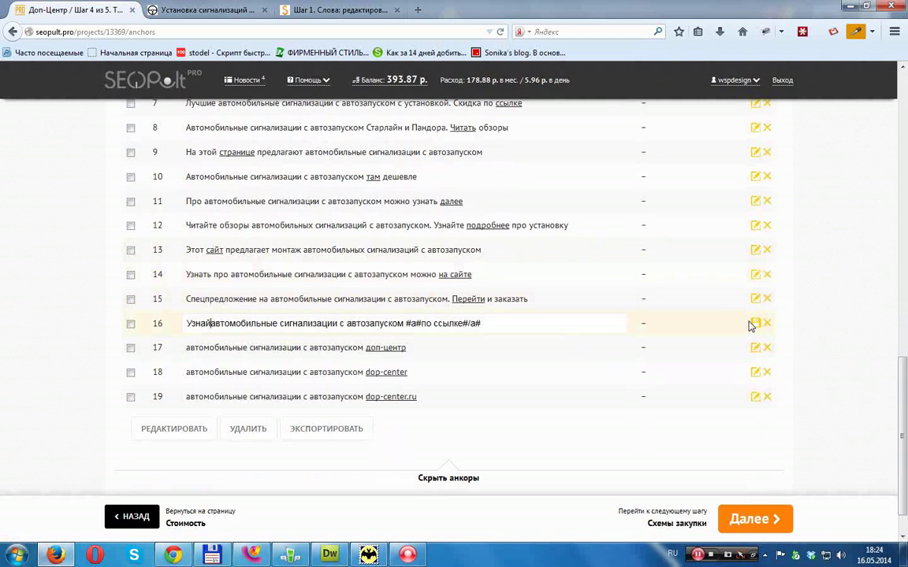
{"action": "type", "text": "л"}
{"action": "key", "text": "BackSpace"}
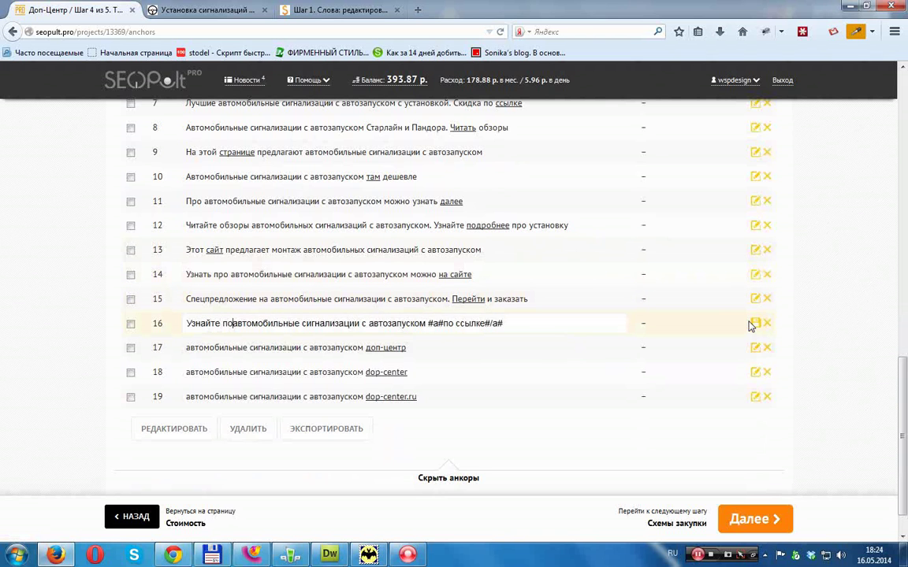
{"action": "type", "text": "дробности"}
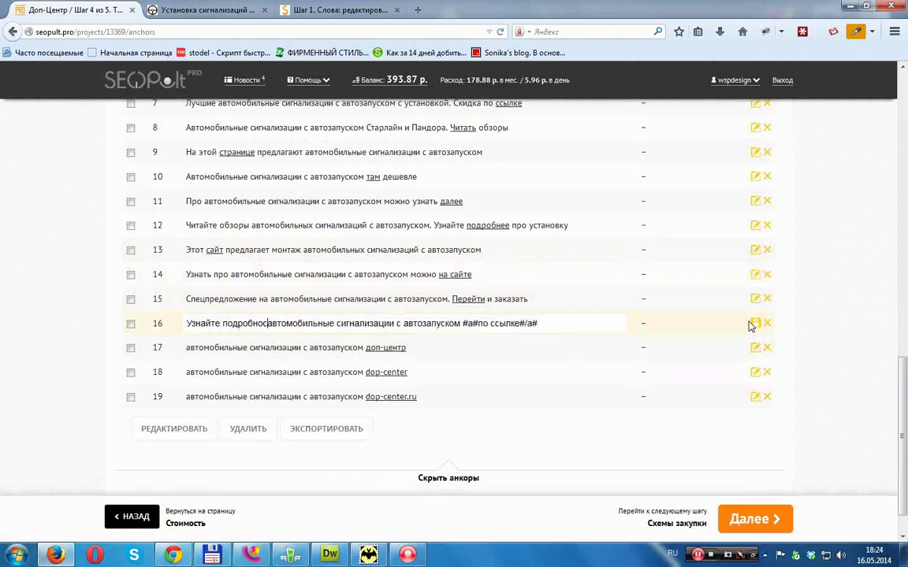
{"action": "type", "text": " об"}
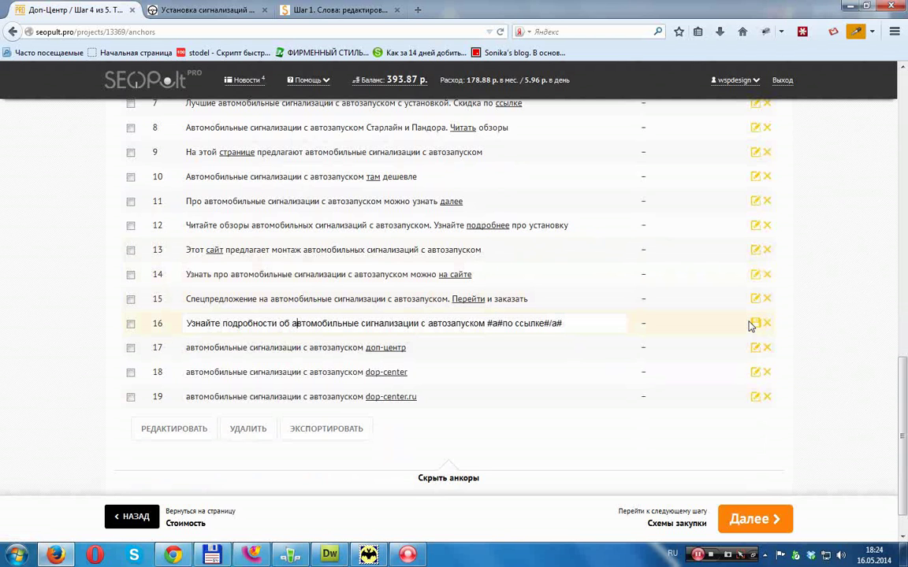
{"action": "key", "text": "Delete"}
{"action": "type", "text": "х"}
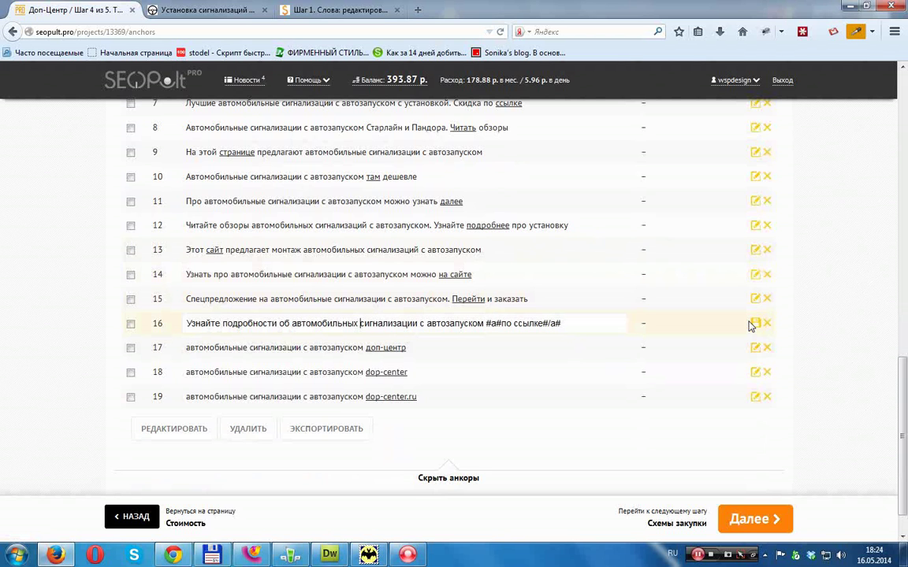
{"action": "key", "text": "Delete"}
{"action": "type", "text": "ях"}
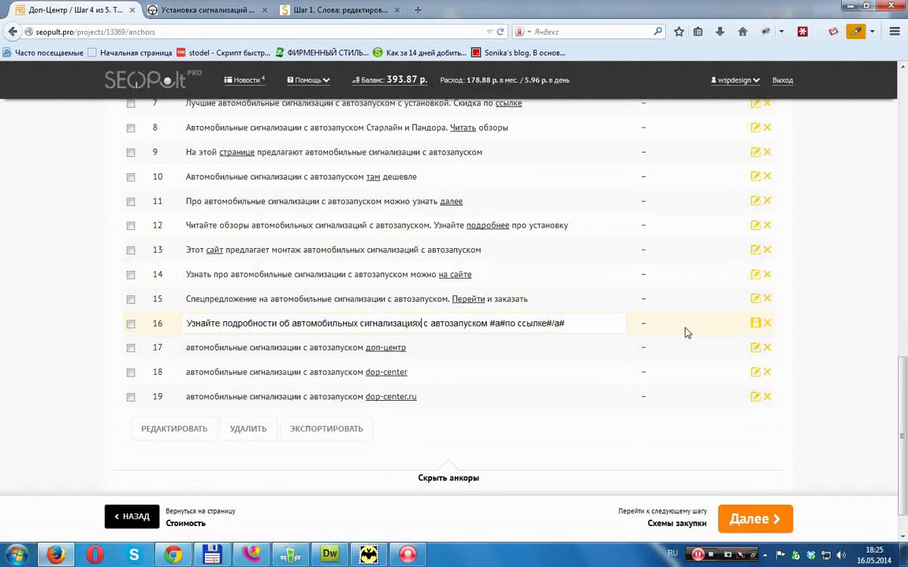
{"action": "left_click", "coordinate": [754, 323]}
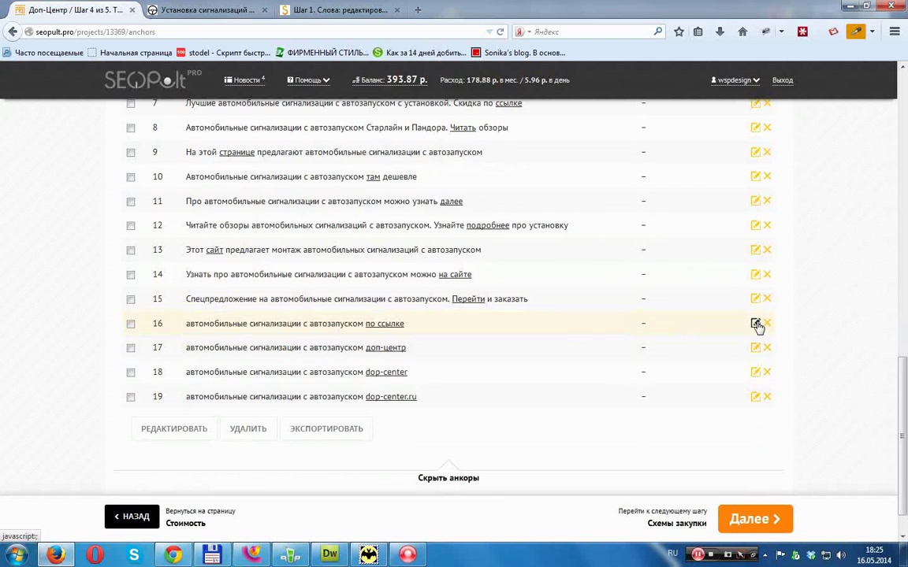
- Rewrite the seventeenth anchor as "Автомобильные сигнализации с автозапуском Старлайн и Пандора. Установит #a#доп-центр#/a#" and save it
{"action": "left_click", "coordinate": [754, 348]}
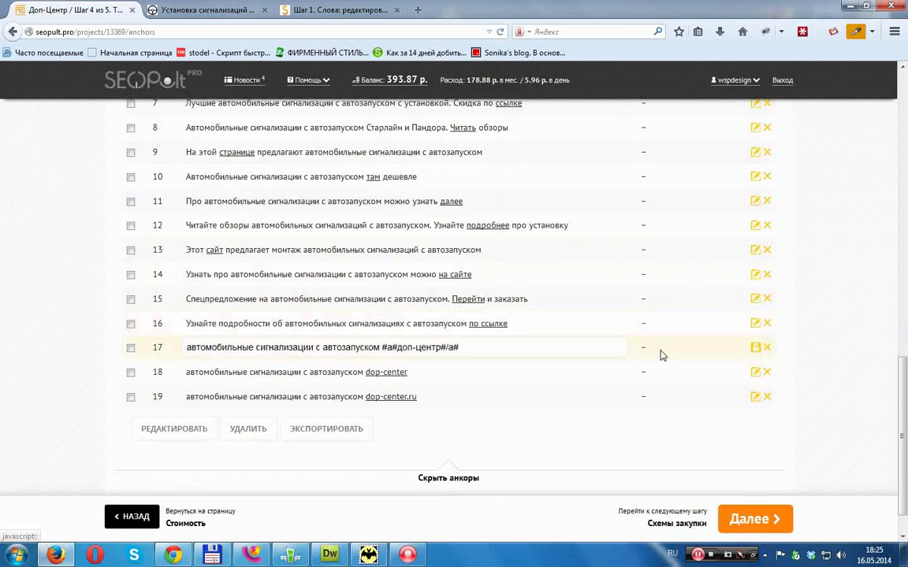
{"action": "type", "text": "Ав"}
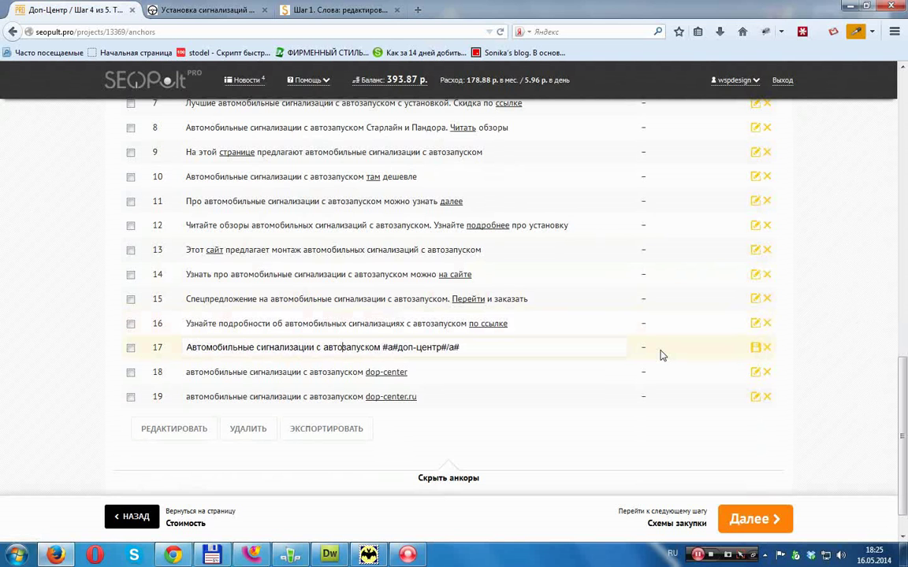
{"action": "type", "text": "Стар"}
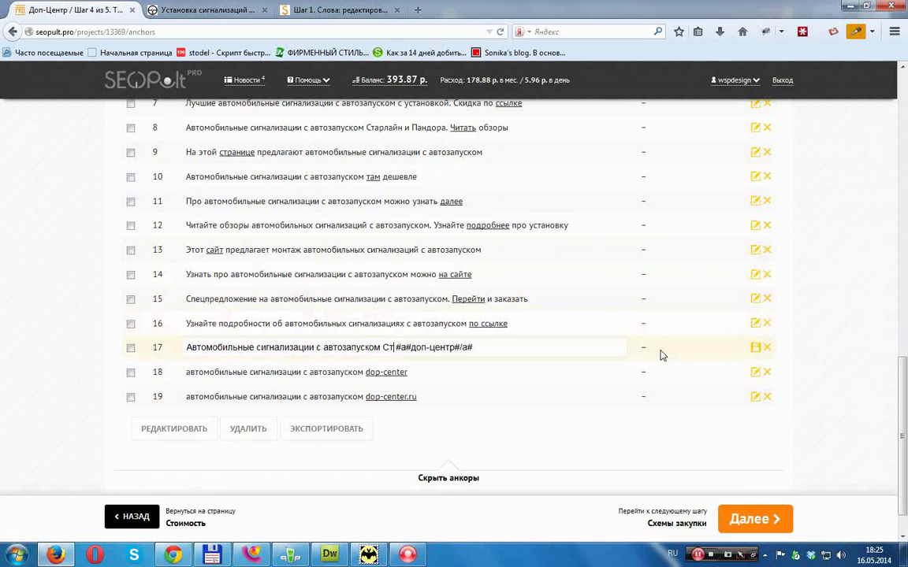
{"action": "type", "text": "лайн и Панд"}
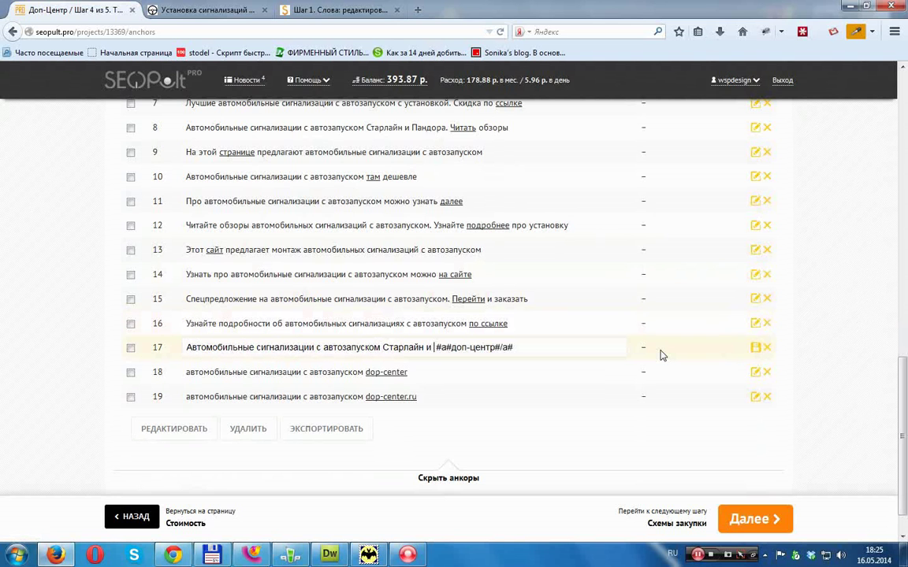
{"action": "type", "text": "ора. Устано"}
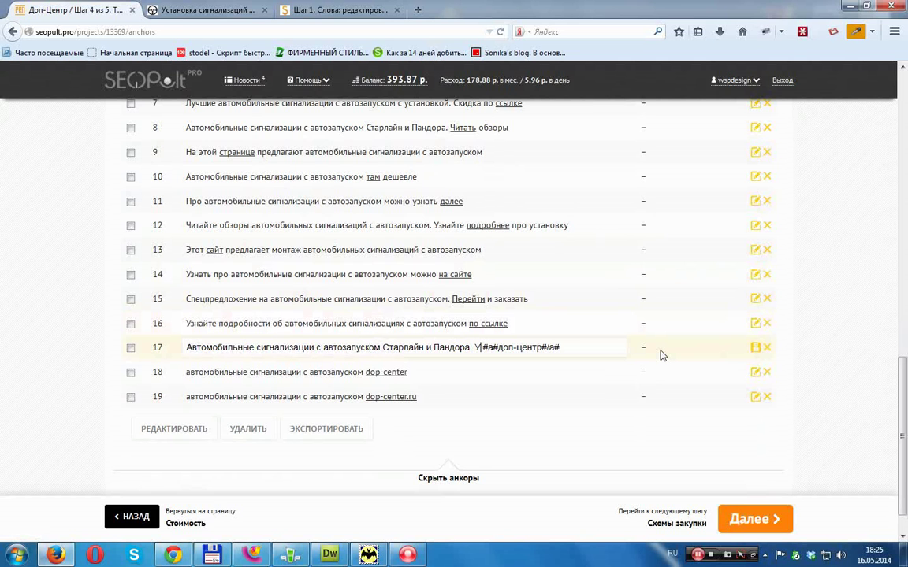
{"action": "type", "text": "вит"}
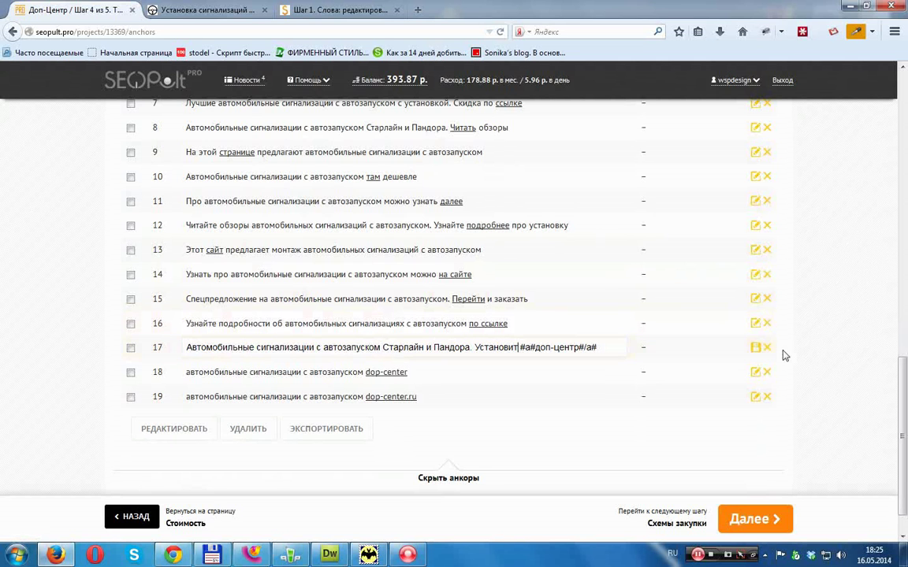
{"action": "left_click", "coordinate": [755, 348]}
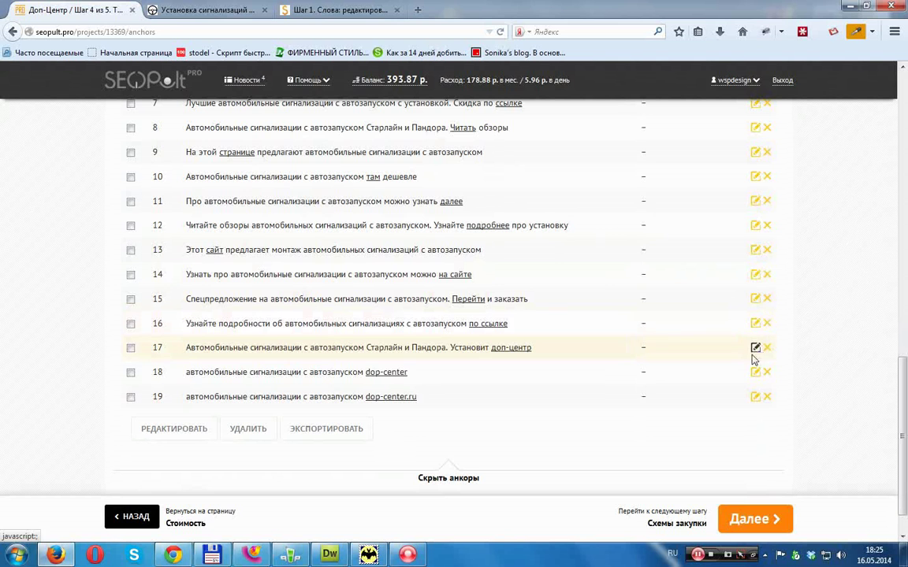
- Rewrite the eighteenth anchor as "Скидки на автомобильные сигнализации с автозапуском в компании #a#dop-center#/a#" and save it
{"action": "left_click", "coordinate": [755, 372]}
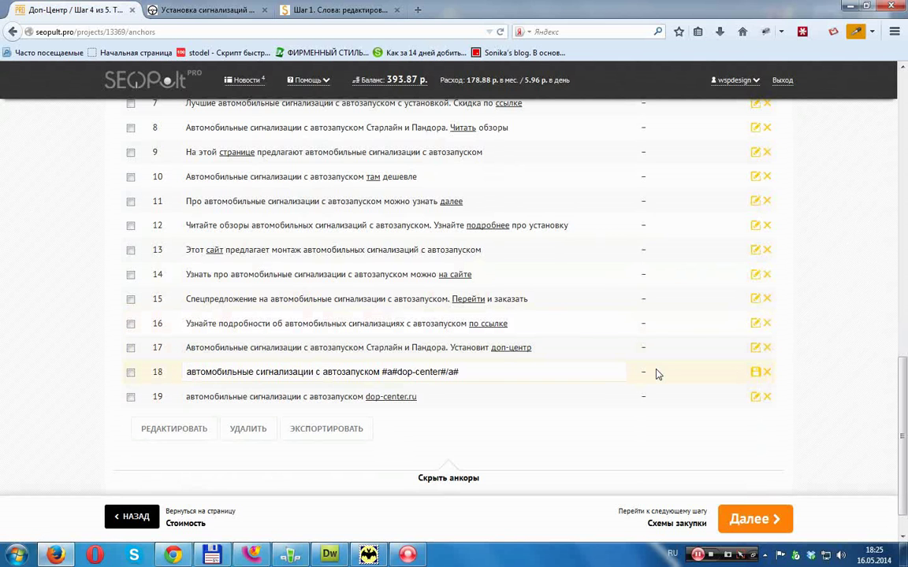
{"action": "type", "text": "Скидки на"}
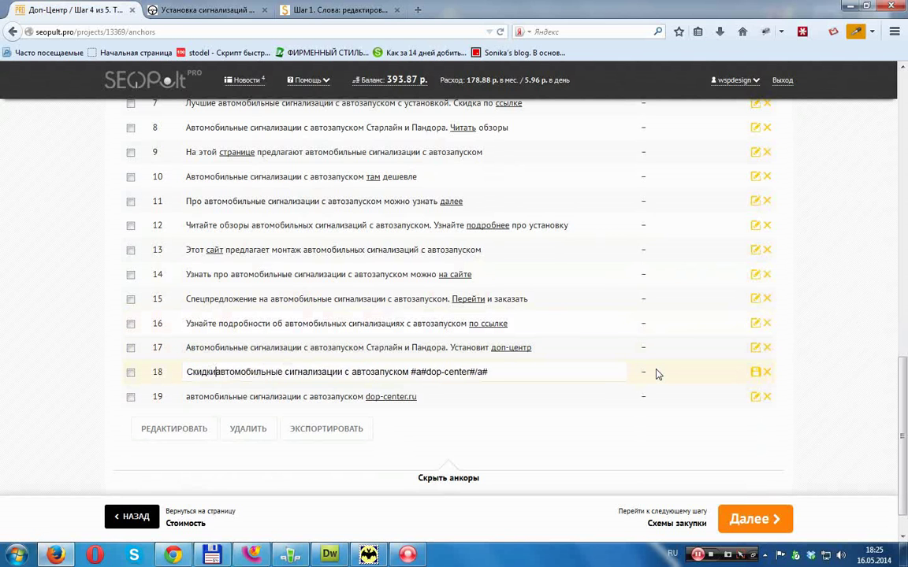
{"action": "left_click", "coordinate": [427, 372]}
{"action": "type", "text": "в компании"}
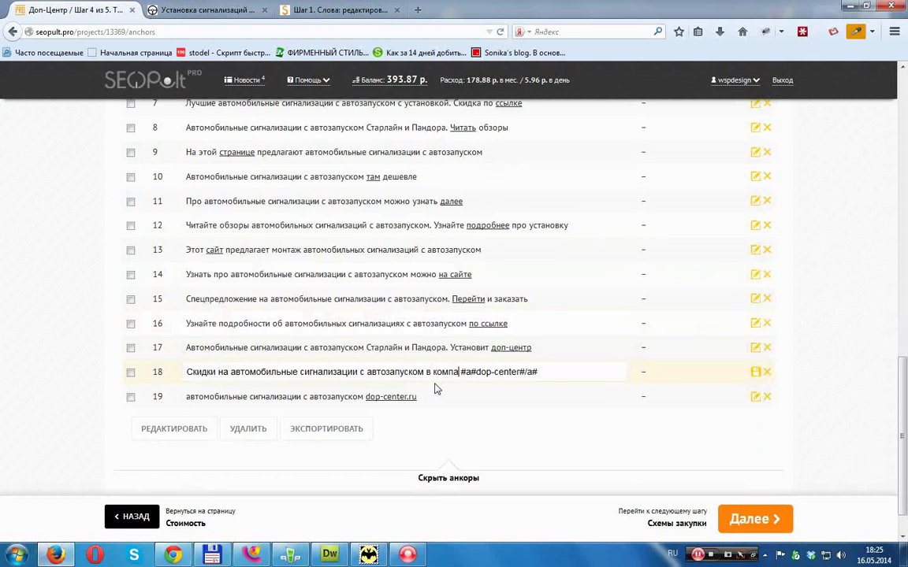
{"action": "left_click", "coordinate": [755, 371]}
- Rewrite the nineteenth anchor as "Лучшие автомобильные сигнализации с автозапуском в компании #a#dop-center.ru#/a#" and save it
{"action": "left_click", "coordinate": [755, 397]}
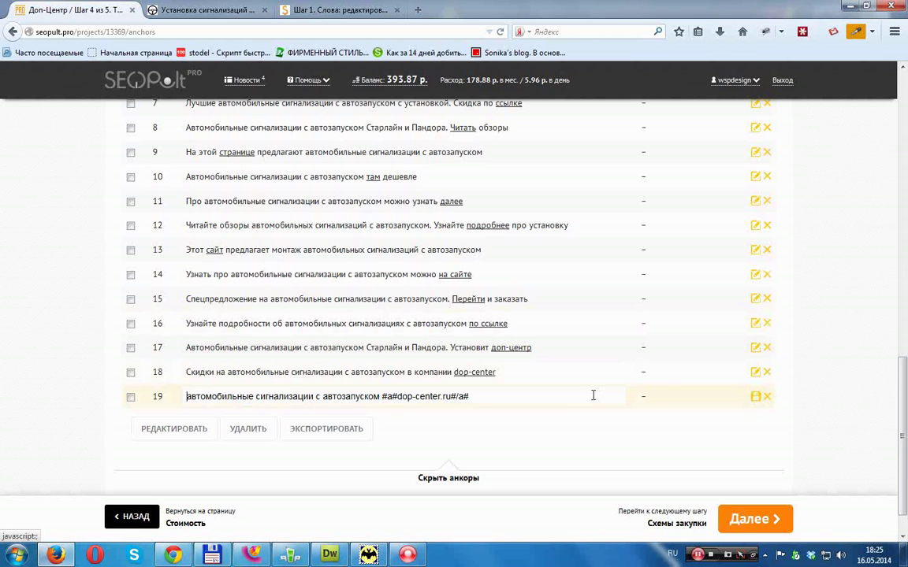
{"action": "type", "text": "Лучшие"}
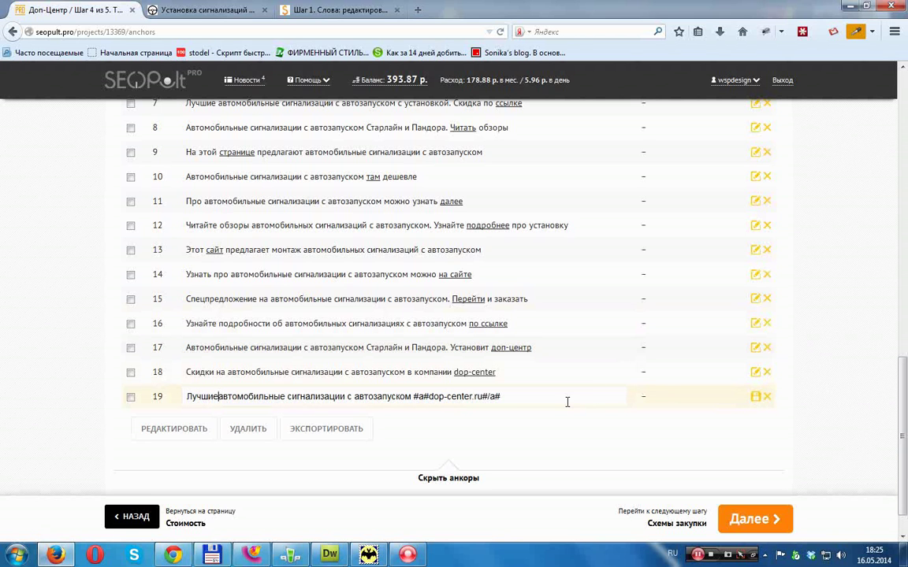
{"action": "left_click", "coordinate": [418, 398]}
{"action": "type", "text": "в "}
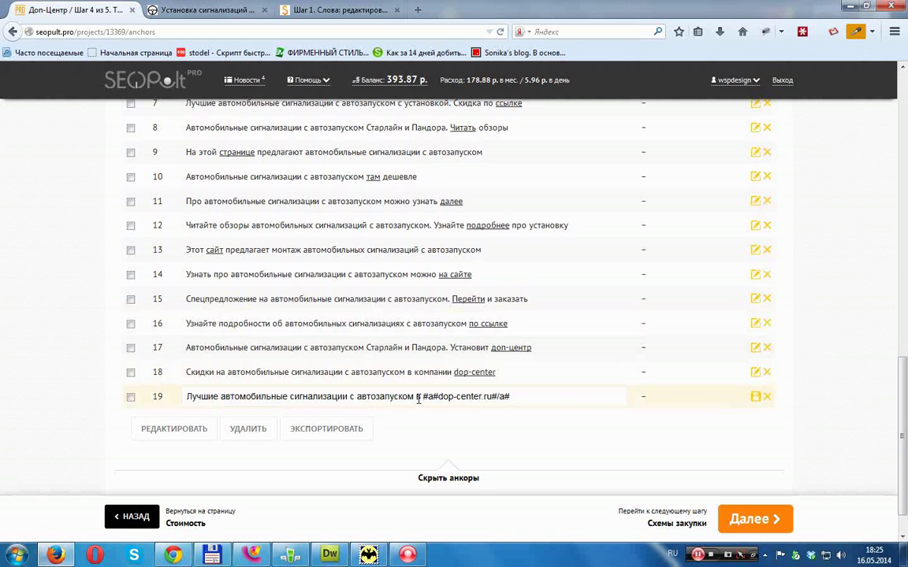
{"action": "type", "text": "компании"}
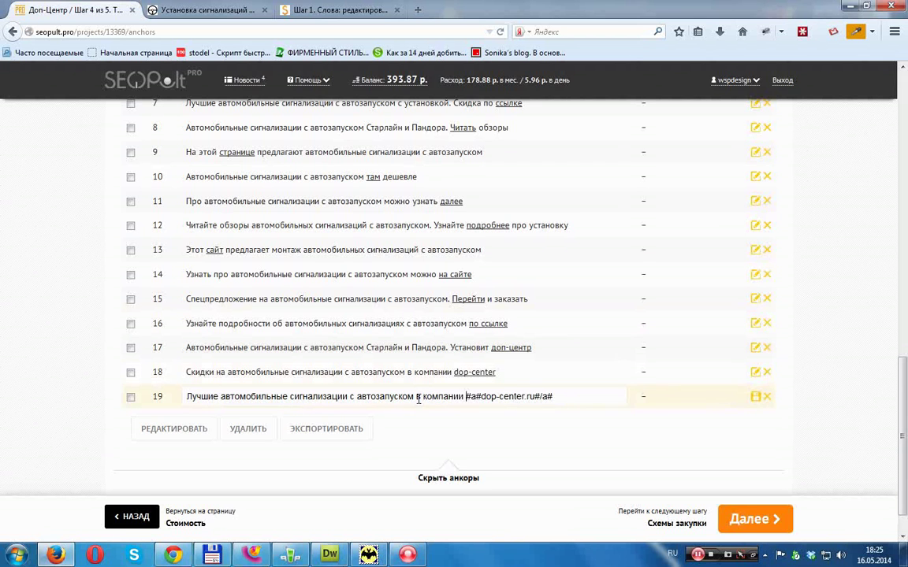
{"action": "left_click", "coordinate": [755, 397]}
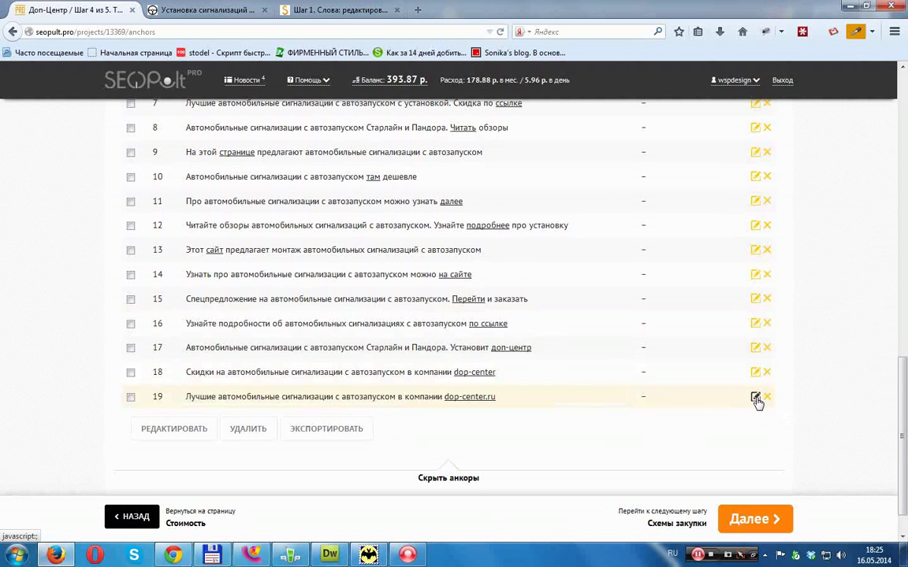
- Review the finished anchor list and proceed to the purchase schemes stage, declining automatic anchor generation for the other two keywords
{"action": "scroll", "coordinate": [544, 344], "scroll_direction": "up", "scroll_amount": 6}
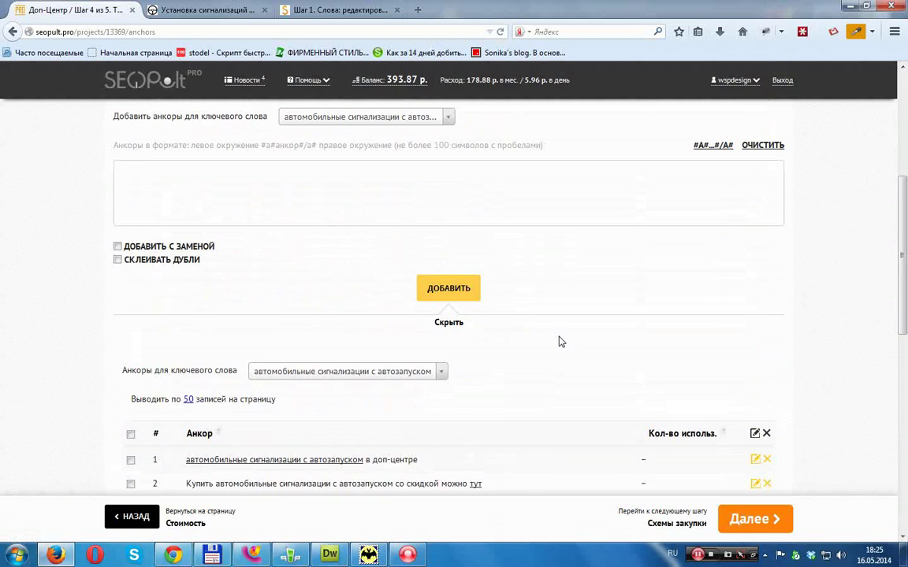
{"action": "scroll", "coordinate": [583, 350], "scroll_direction": "down", "scroll_amount": 5}
{"action": "scroll", "coordinate": [603, 353], "scroll_direction": "down", "scroll_amount": 3}
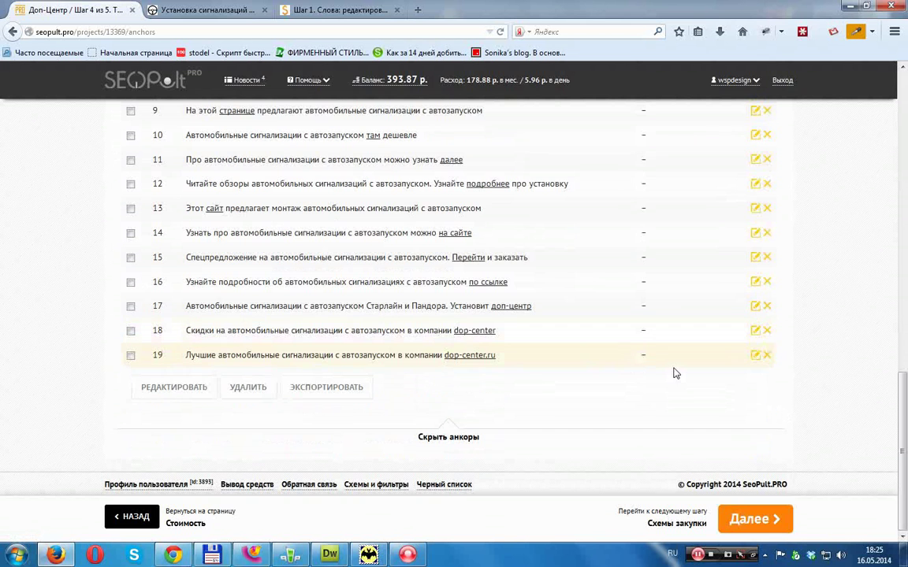
{"action": "scroll", "coordinate": [584, 307], "scroll_direction": "up", "scroll_amount": 3}
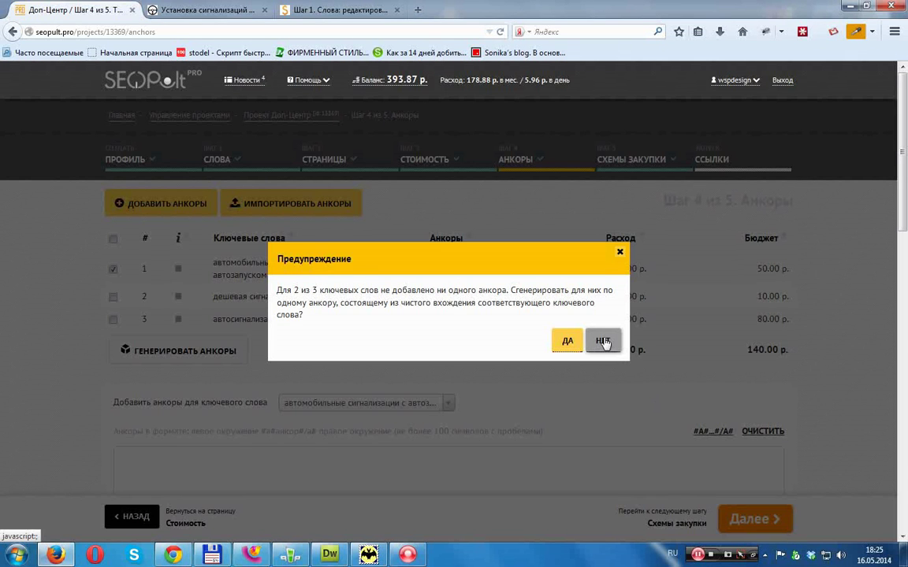
{"action": "left_click", "coordinate": [603, 341]}
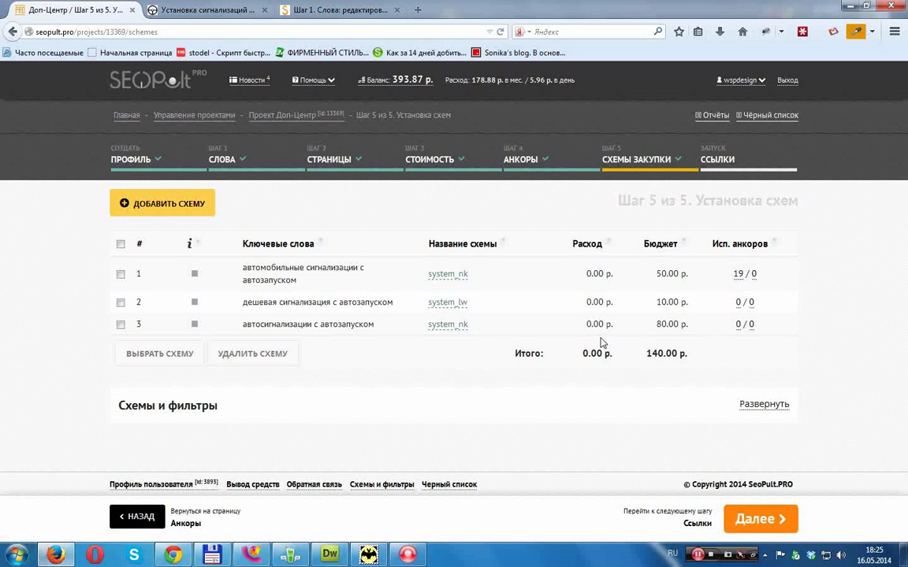
- Start adding a purchase scheme and open the form for creating a new filter
{"action": "left_click", "coordinate": [199, 204]}
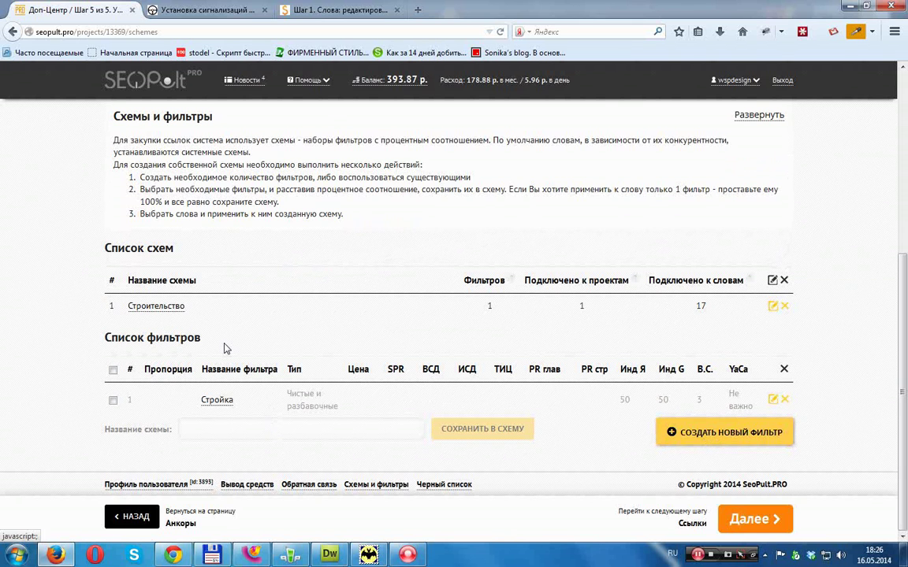
{"action": "left_click", "coordinate": [726, 435]}
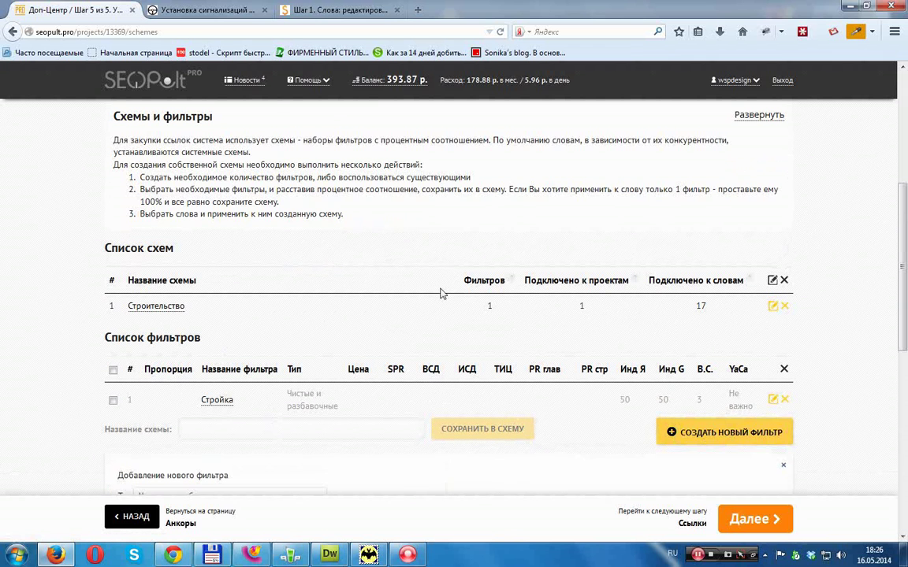
{"action": "scroll", "coordinate": [441, 292], "scroll_direction": "down", "scroll_amount": 5}
{"action": "scroll", "coordinate": [247, 209], "scroll_direction": "down", "scroll_amount": 3}
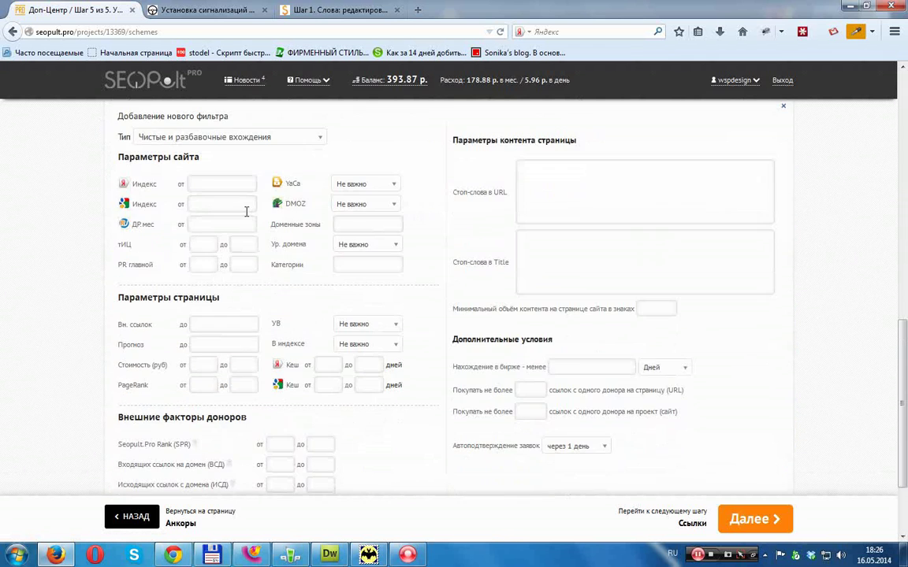
- Set the new filter's site parameters: Yandex index from 50, Google index from 50, domain age from 6 months, second-level domains only
{"action": "left_click", "coordinate": [225, 186]}
{"action": "type", "text": "50"}
{"action": "key", "text": "Tab"}
{"action": "type", "text": "50"}
{"action": "key", "text": "Tab"}
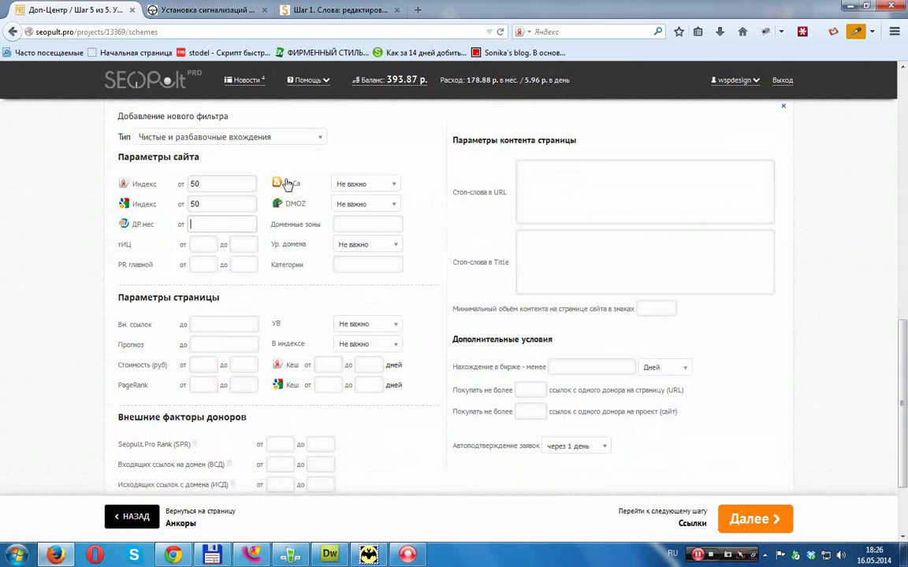
{"action": "type", "text": "6"}
{"action": "left_click", "coordinate": [353, 245]}
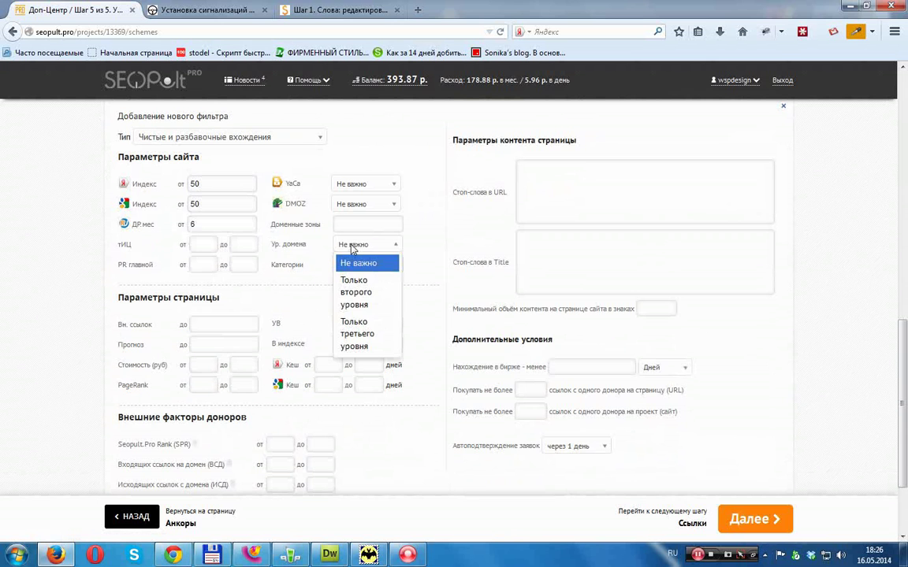
{"action": "left_click", "coordinate": [360, 292]}
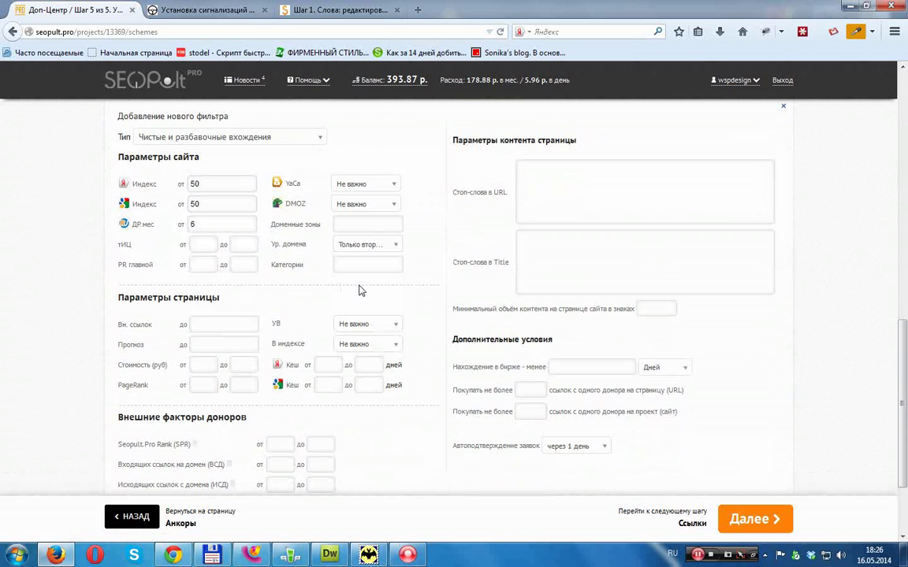
{"action": "left_click", "coordinate": [356, 226]}
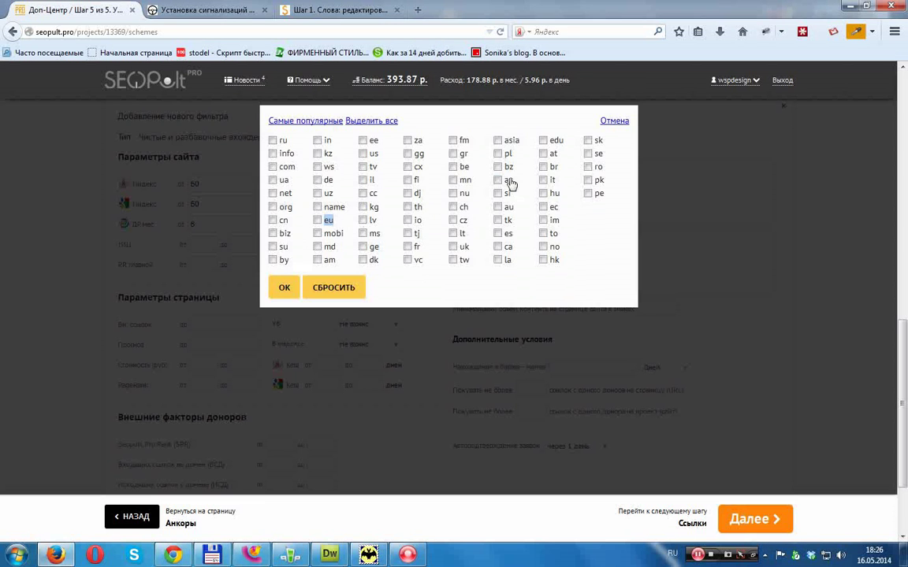
{"action": "left_click", "coordinate": [617, 121]}
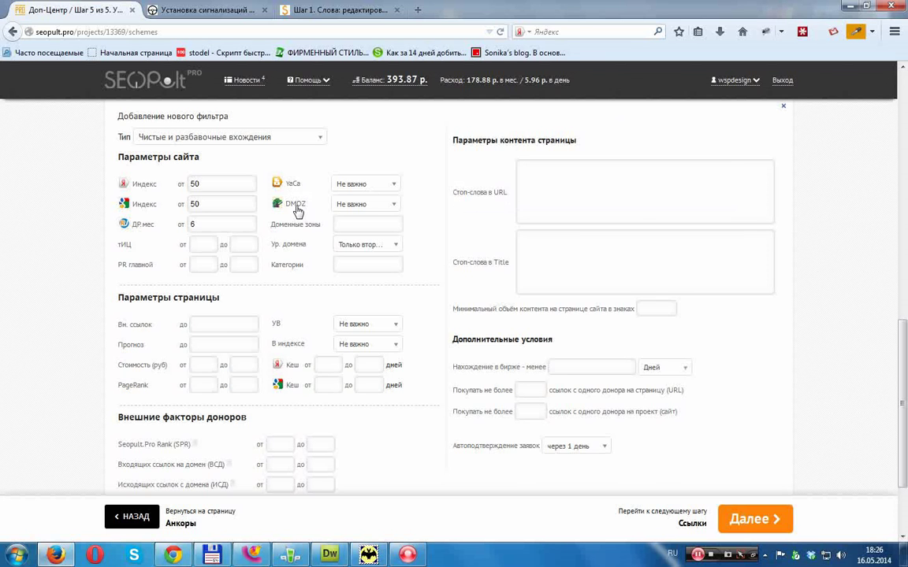
- Set the filter's page parameters: external links up to 3, forecast up to 5, and indexed in "Все" search engines
{"action": "left_click", "coordinate": [229, 324]}
{"action": "type", "text": "3"}
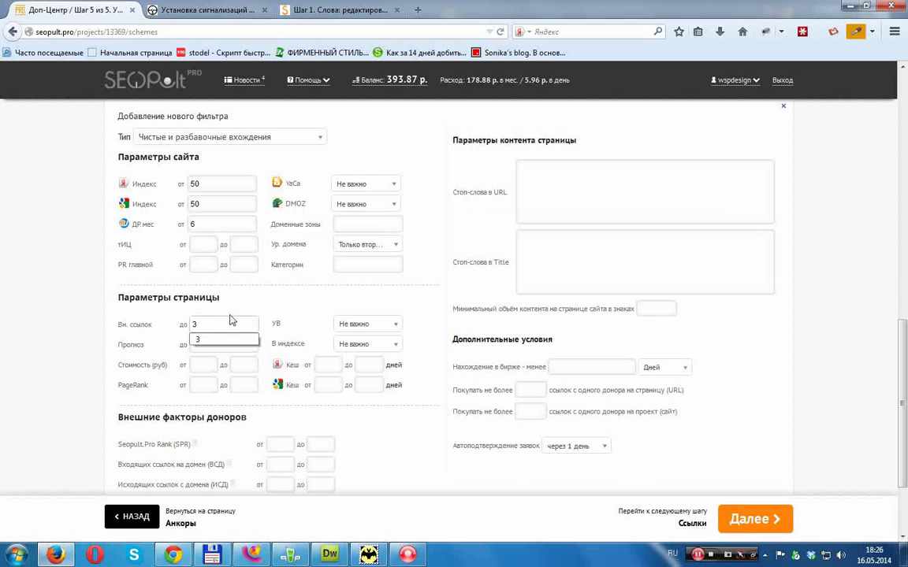
{"action": "left_click", "coordinate": [224, 344]}
{"action": "type", "text": "5"}
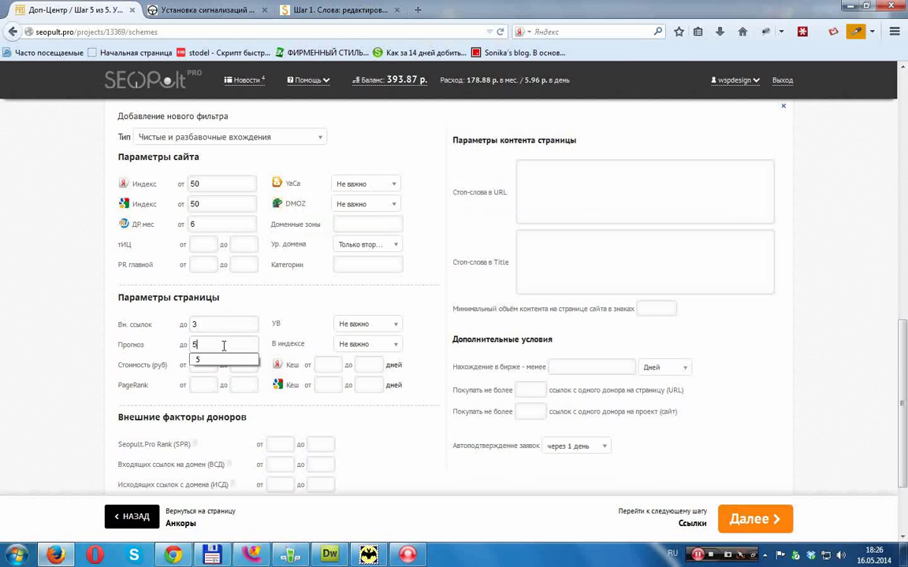
{"action": "left_click", "coordinate": [204, 369]}
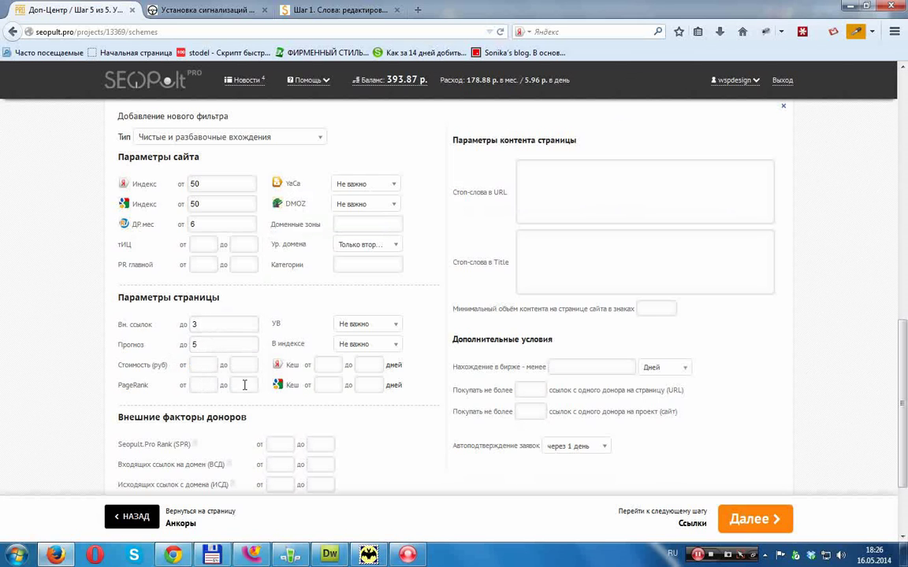
{"action": "left_click", "coordinate": [378, 327]}
{"action": "left_click", "coordinate": [377, 345]}
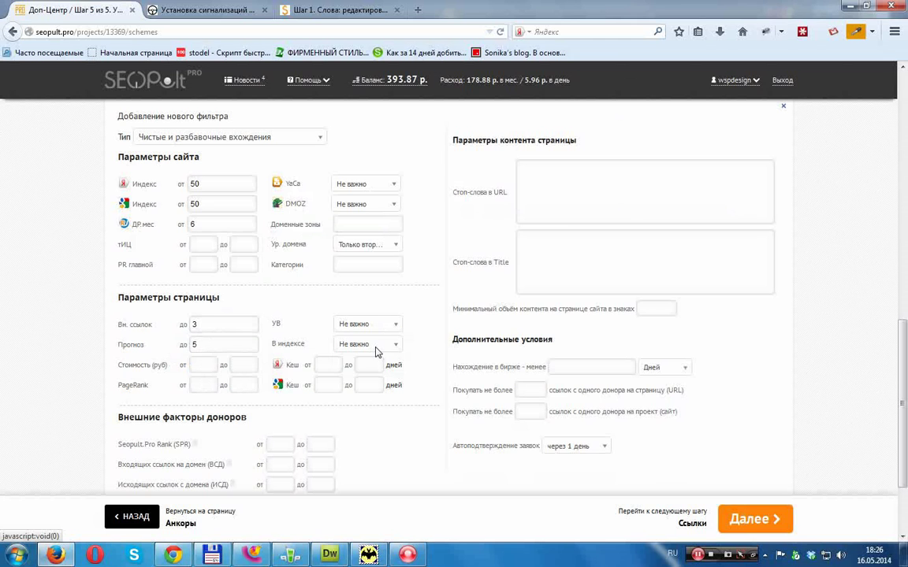
{"action": "left_click", "coordinate": [375, 350]}
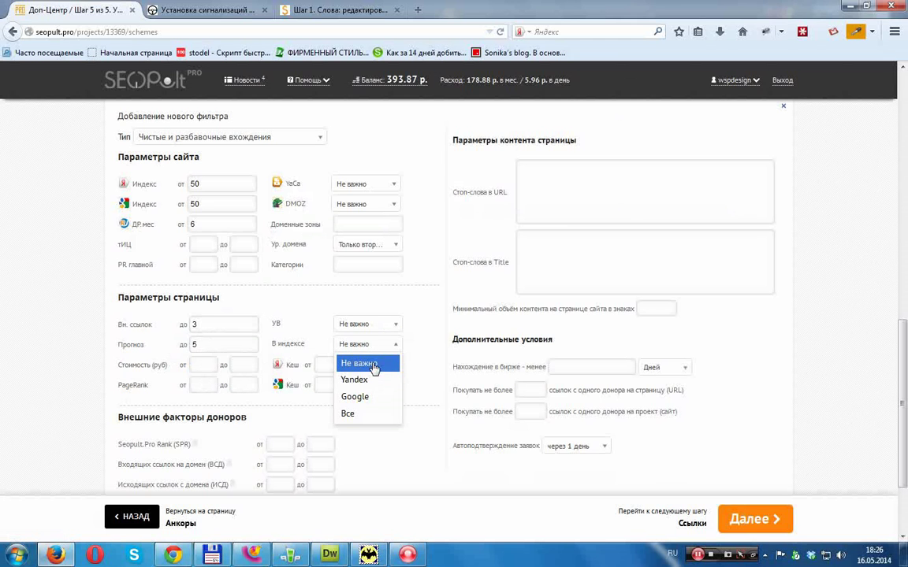
{"action": "left_click", "coordinate": [348, 415]}
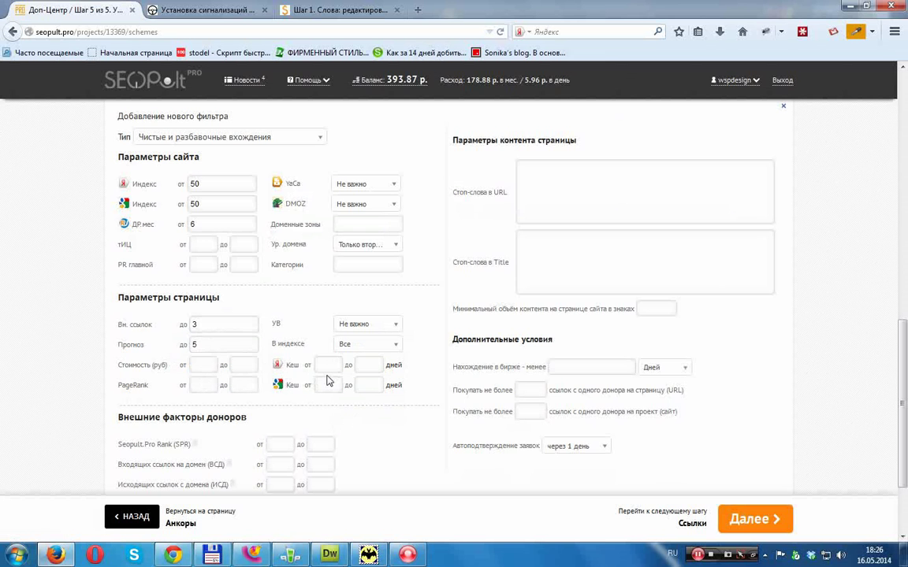
{"action": "scroll", "coordinate": [328, 381], "scroll_direction": "down", "scroll_amount": 3}
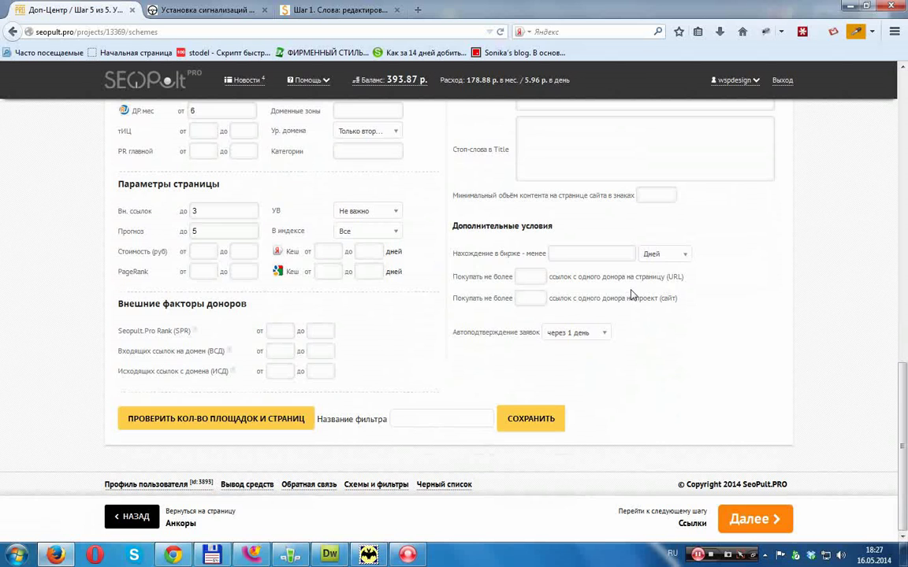
{"action": "scroll", "coordinate": [632, 294], "scroll_direction": "up", "scroll_amount": 5}
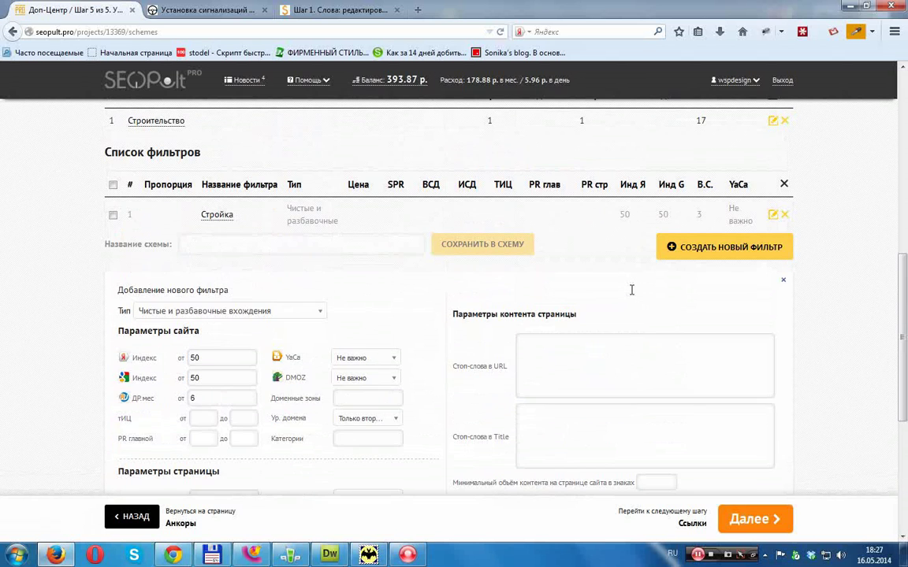
- Restrict the new filter's donor site categories to "Авто", "Новости и СМИ" and "Транспорт" and save the selection
{"action": "scroll", "coordinate": [631, 292], "scroll_direction": "down", "scroll_amount": 3}
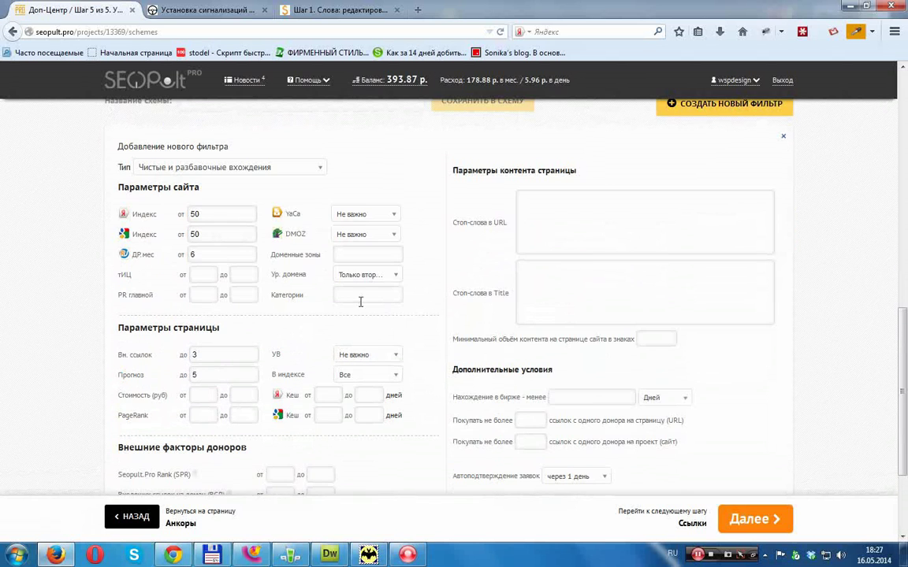
{"action": "left_click", "coordinate": [359, 295]}
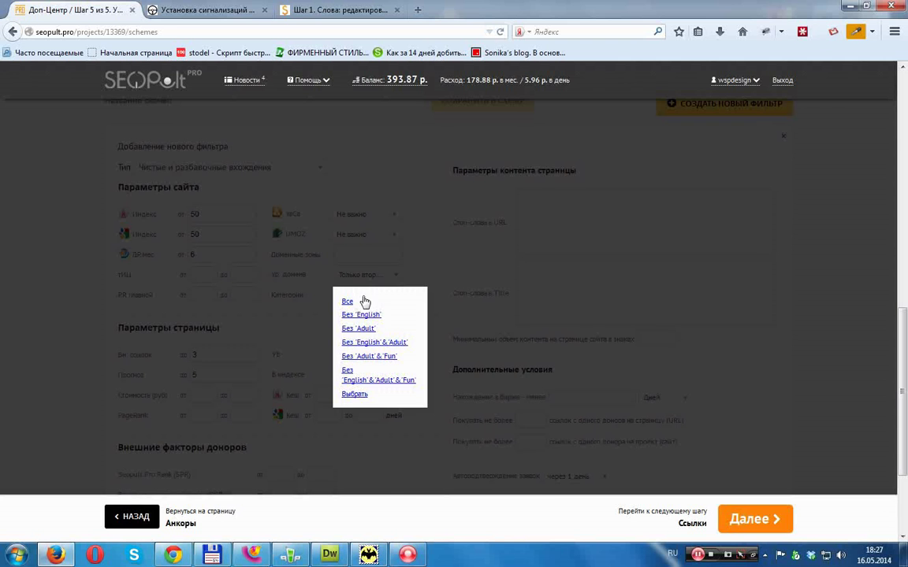
{"action": "left_click", "coordinate": [353, 394]}
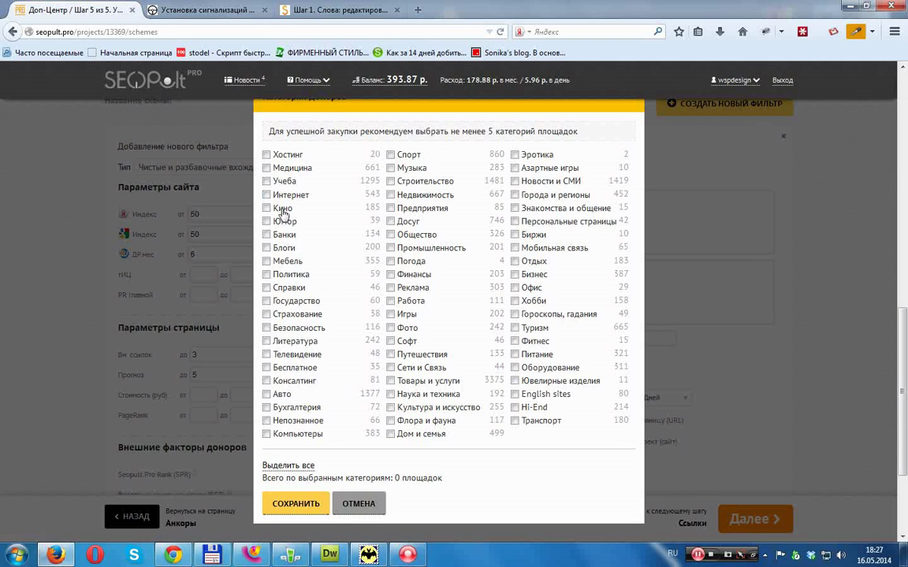
{"action": "left_click", "coordinate": [267, 394]}
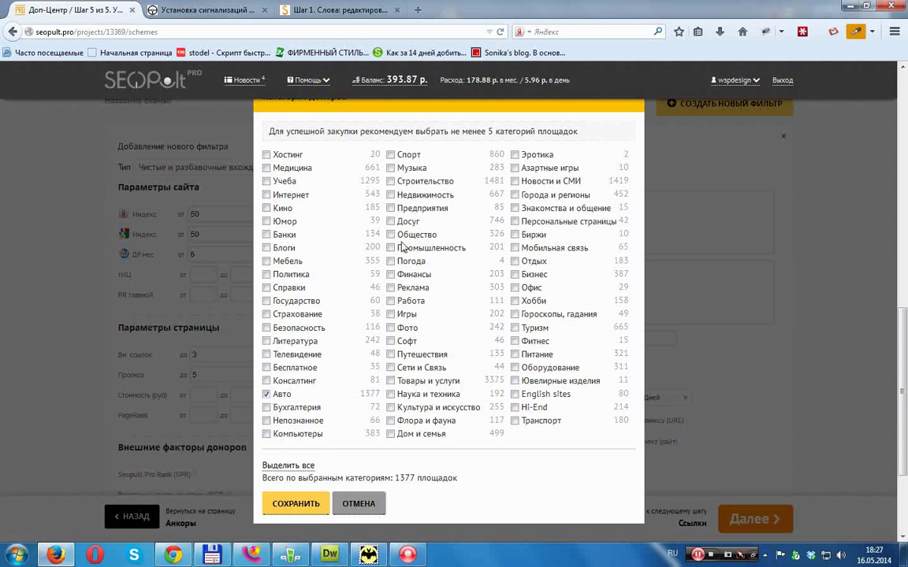
{"action": "left_click", "coordinate": [515, 181]}
{"action": "left_click", "coordinate": [514, 421]}
{"action": "left_click", "coordinate": [299, 505]}
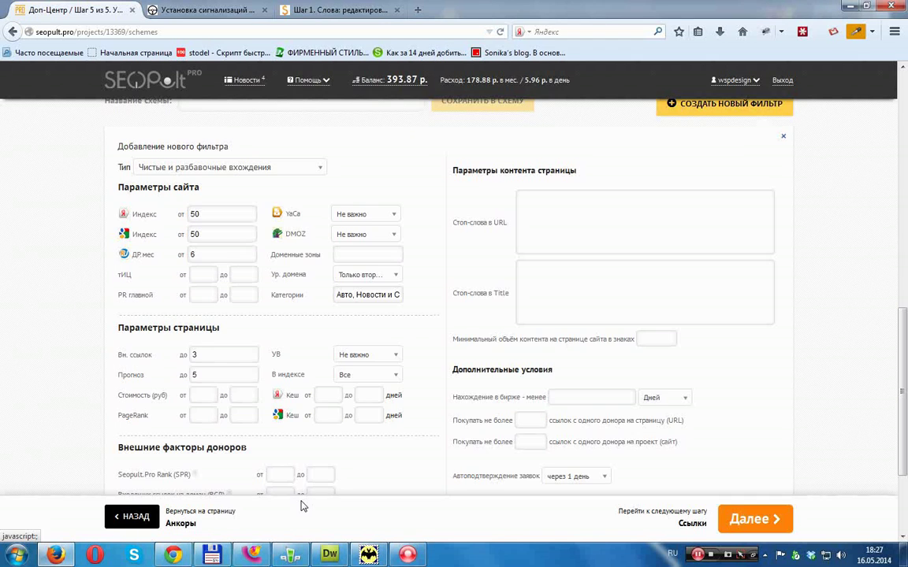
- Name the filter "Авто" and limit purchases from one donor to 1 link per page and 20 links per project
{"action": "scroll", "coordinate": [405, 340], "scroll_direction": "down", "scroll_amount": 3}
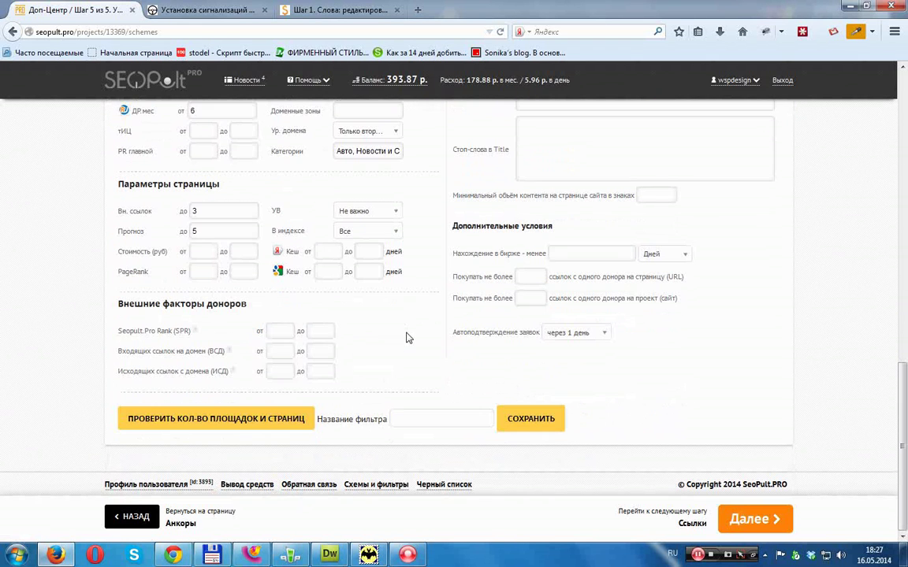
{"action": "left_click", "coordinate": [420, 415]}
{"action": "type", "text": "Авто"}
{"action": "mouse_move", "coordinate": [455, 308]}
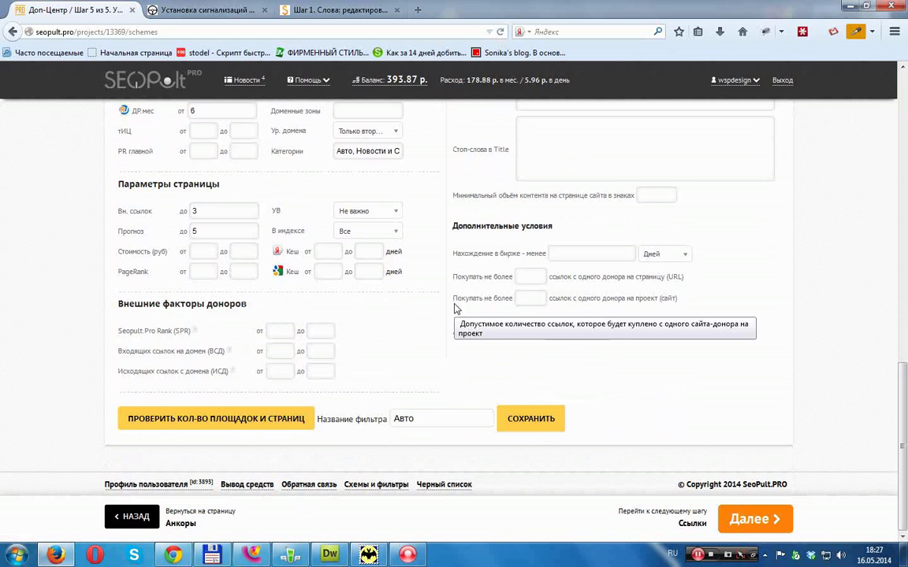
{"action": "left_click", "coordinate": [529, 278]}
{"action": "left_click", "coordinate": [527, 292]}
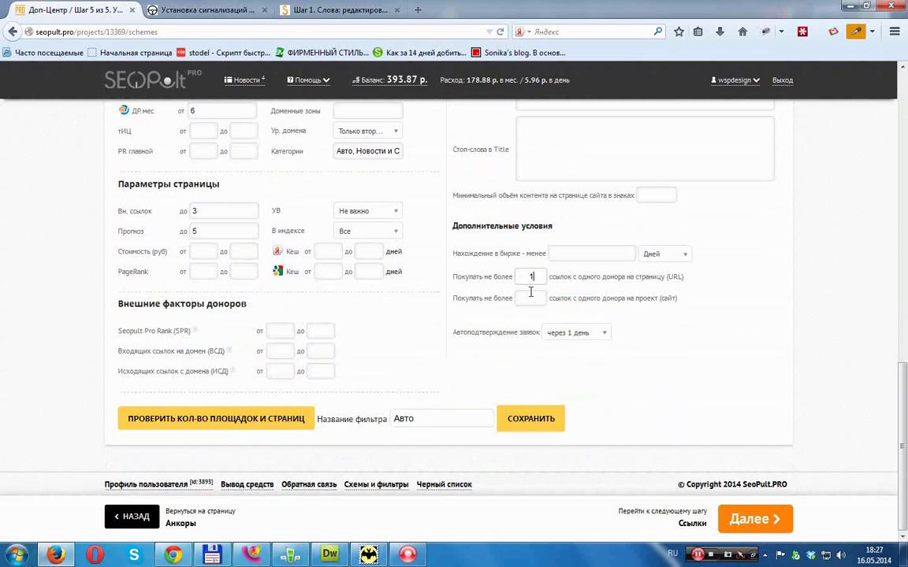
{"action": "left_click", "coordinate": [530, 297]}
{"action": "left_click", "coordinate": [527, 311]}
{"action": "left_click", "coordinate": [642, 318]}
- Check the entered parameters and save the "Авто" filter, keeping them as they are
{"action": "scroll", "coordinate": [643, 318], "scroll_direction": "up", "scroll_amount": 2}
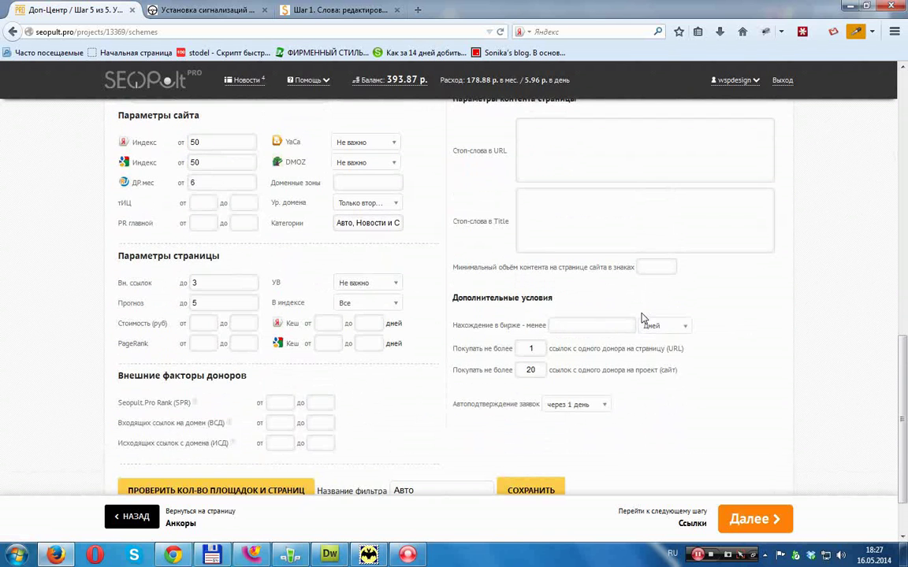
{"action": "scroll", "coordinate": [642, 317], "scroll_direction": "up", "scroll_amount": 7}
{"action": "scroll", "coordinate": [642, 318], "scroll_direction": "down", "scroll_amount": 9}
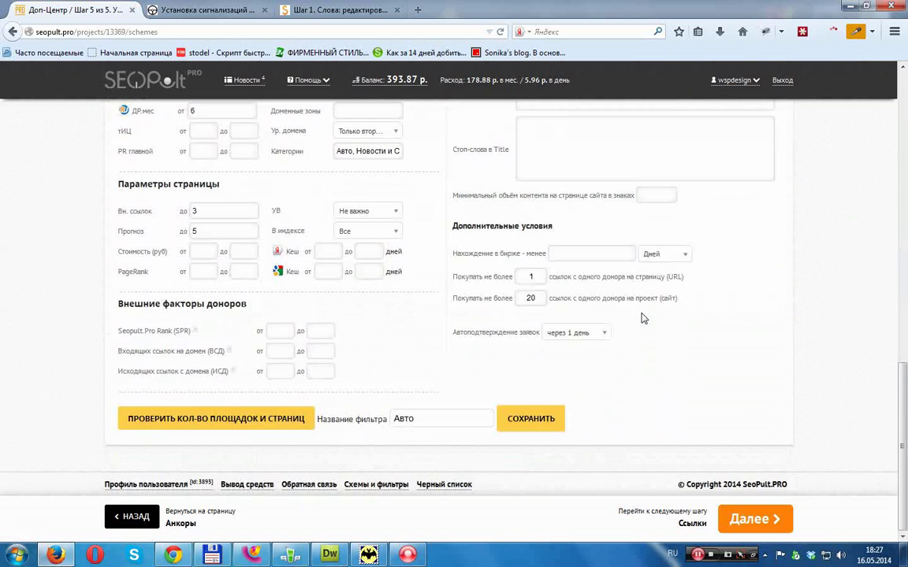
{"action": "left_click", "coordinate": [522, 424]}
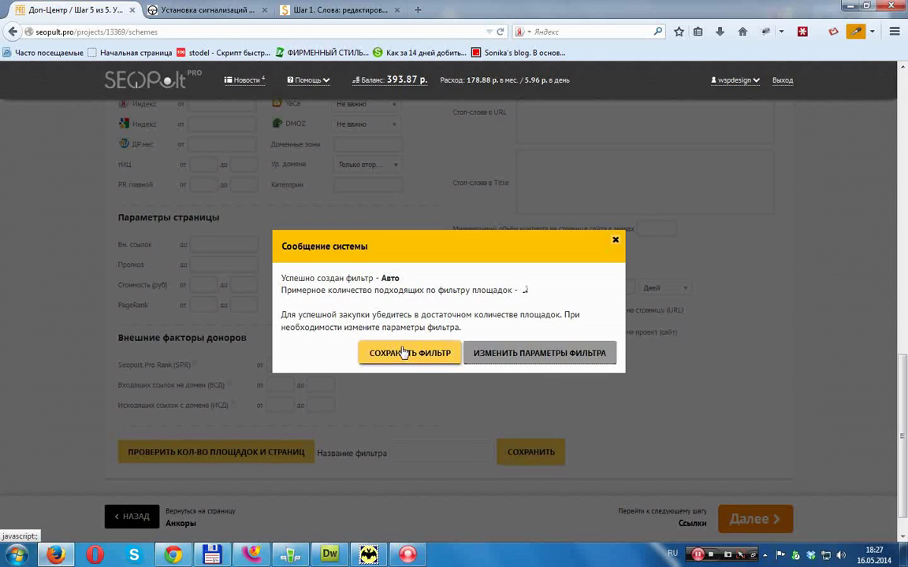
{"action": "left_click", "coordinate": [410, 353]}
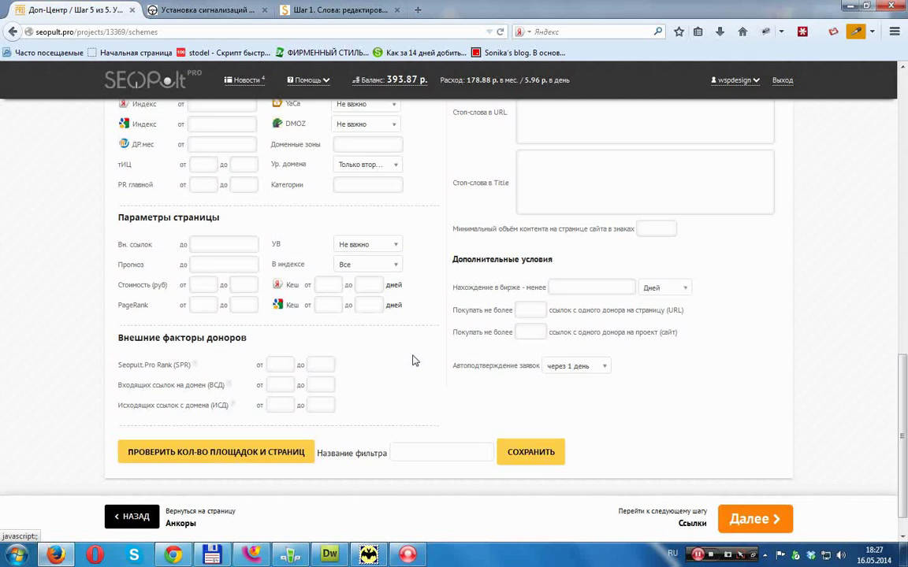
- Select the "Авто" filter in the filter list, name the scheme "Автомобили" and try to save it
{"action": "scroll", "coordinate": [415, 360], "scroll_direction": "up", "scroll_amount": 5}
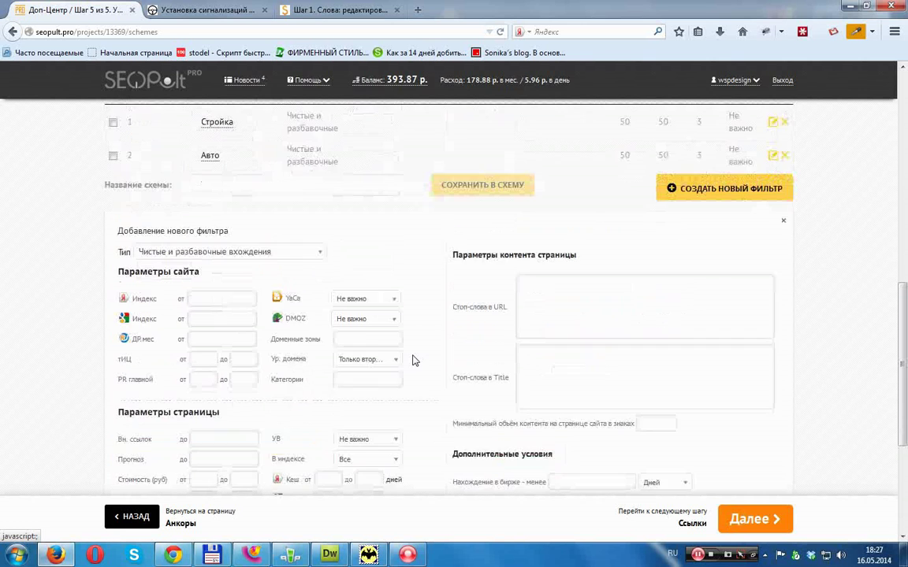
{"action": "scroll", "coordinate": [416, 355], "scroll_direction": "up", "scroll_amount": 5}
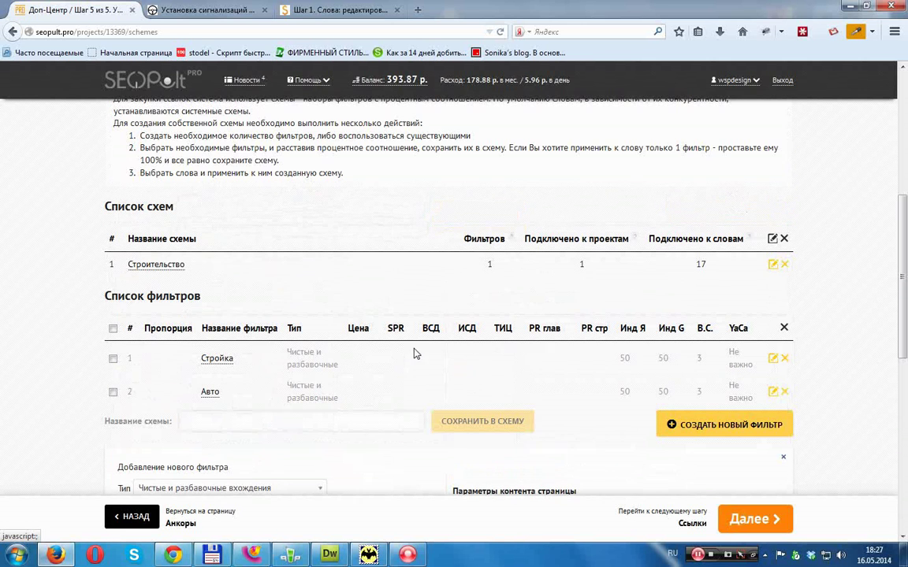
{"action": "left_click", "coordinate": [112, 392]}
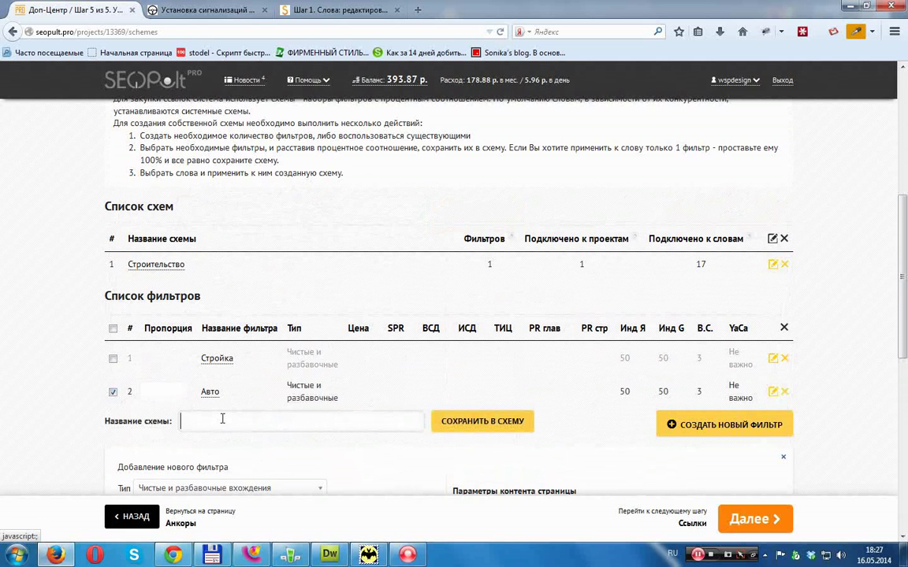
{"action": "type", "text": "Автом"}
{"action": "type", "text": "б"}
{"action": "type", "text": "обили"}
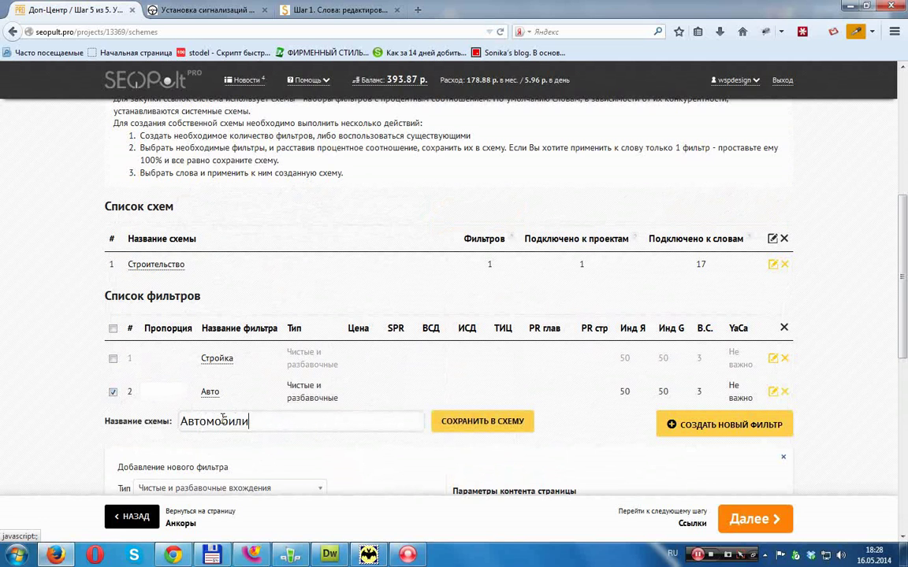
{"action": "left_click", "coordinate": [454, 424]}
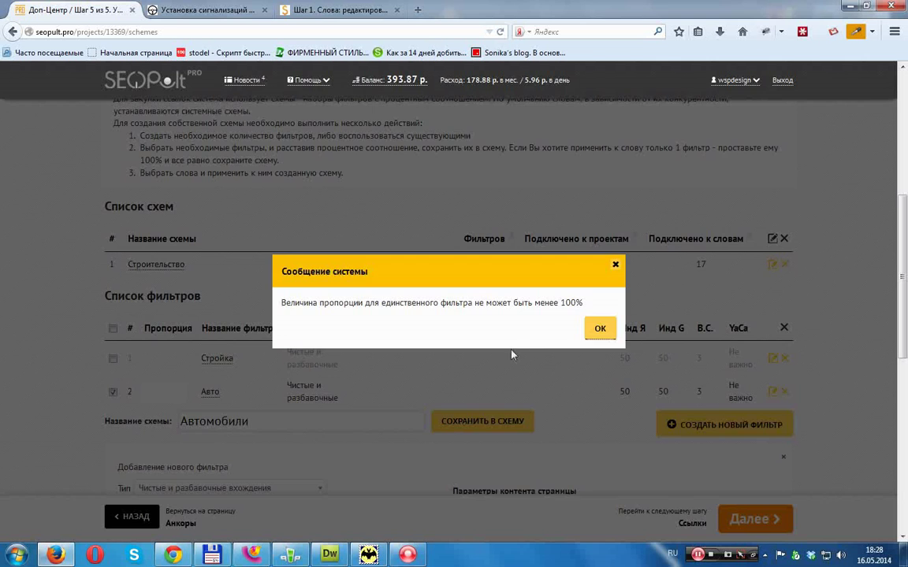
{"action": "left_click", "coordinate": [597, 332]}
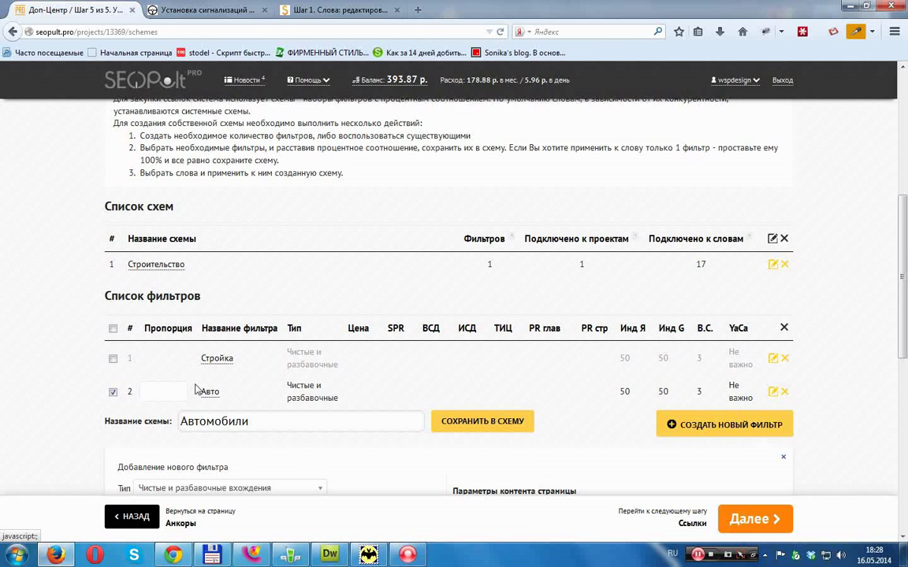
- Set the "Авто" filter's proportion to 100 and save it into the "Автомобили" scheme
{"action": "left_click", "coordinate": [171, 392]}
{"action": "type", "text": "100"}
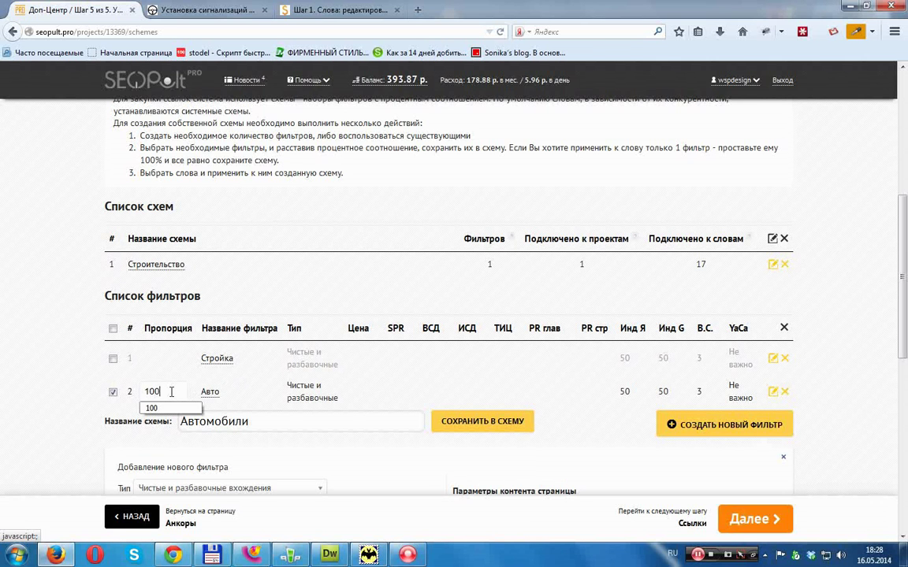
{"action": "left_click", "coordinate": [241, 409]}
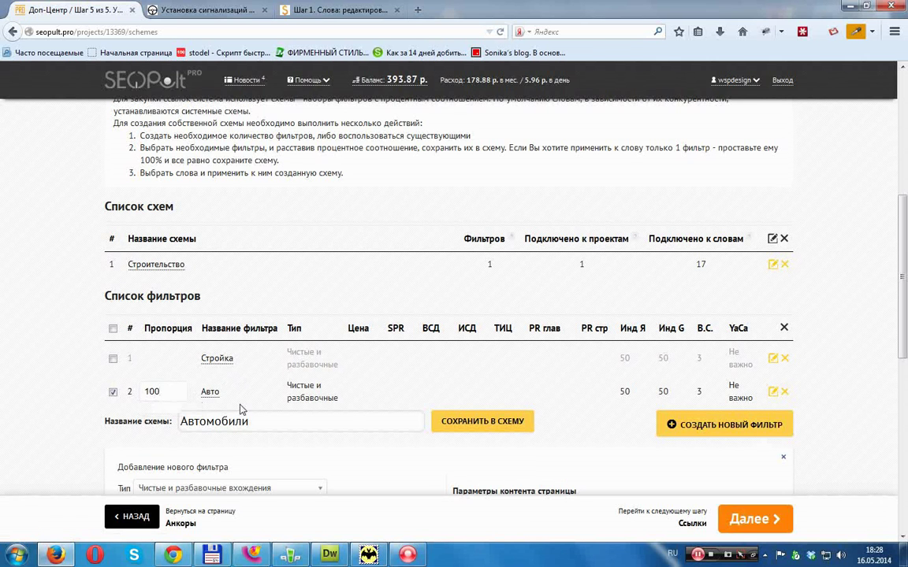
{"action": "left_click", "coordinate": [463, 427]}
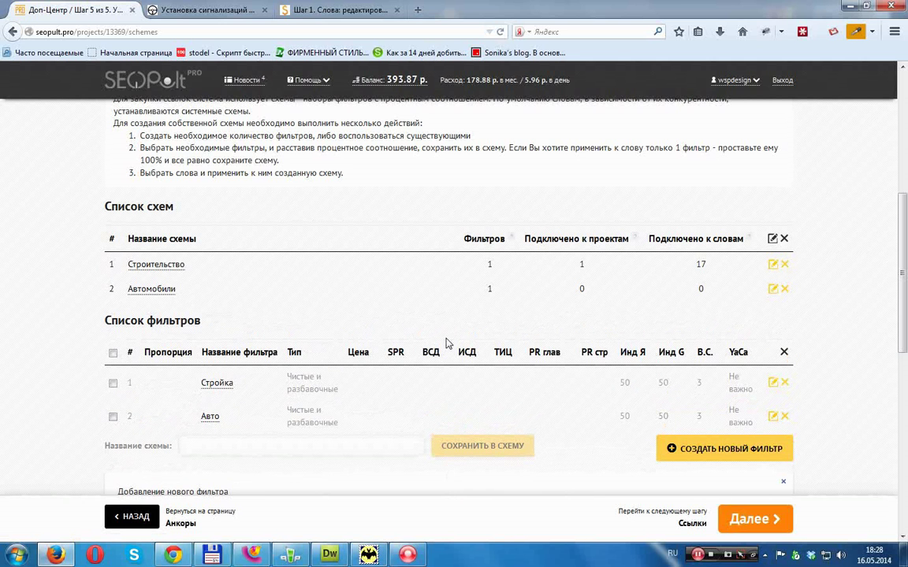
- Apply the "Автомобили" scheme to the keyword "автомобильные сигнализации с автозапуском"
{"action": "scroll", "coordinate": [441, 344], "scroll_direction": "up", "scroll_amount": 1}
{"action": "scroll", "coordinate": [445, 344], "scroll_direction": "up", "scroll_amount": 5}
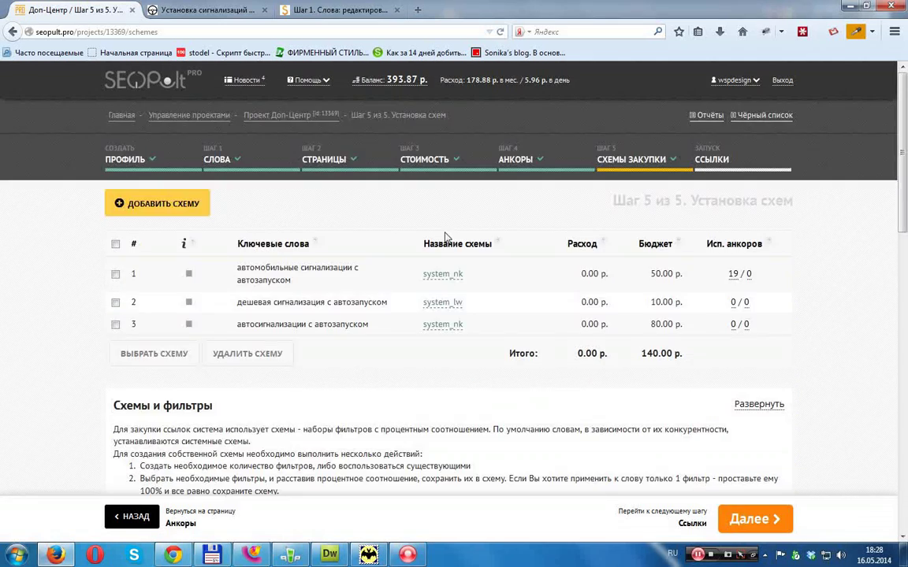
{"action": "left_click", "coordinate": [436, 283]}
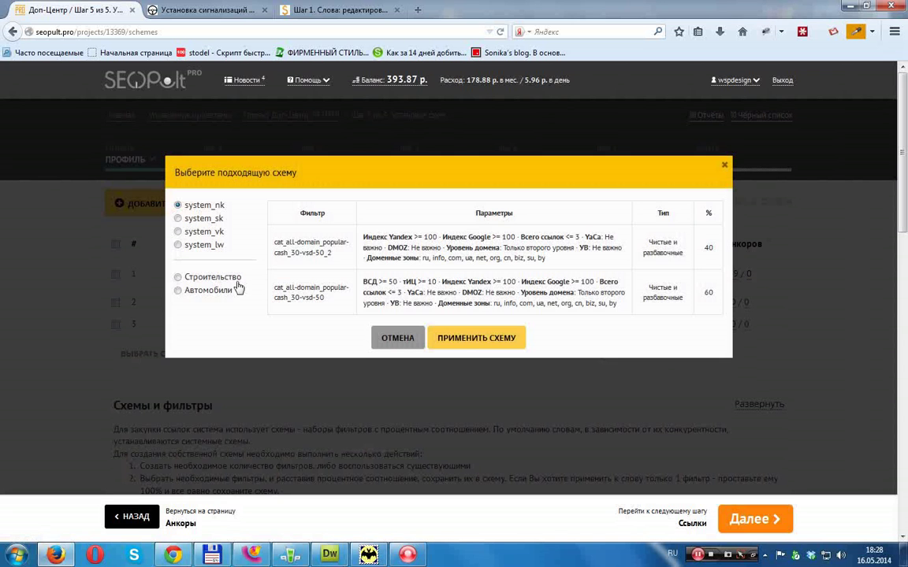
{"action": "left_click", "coordinate": [179, 290]}
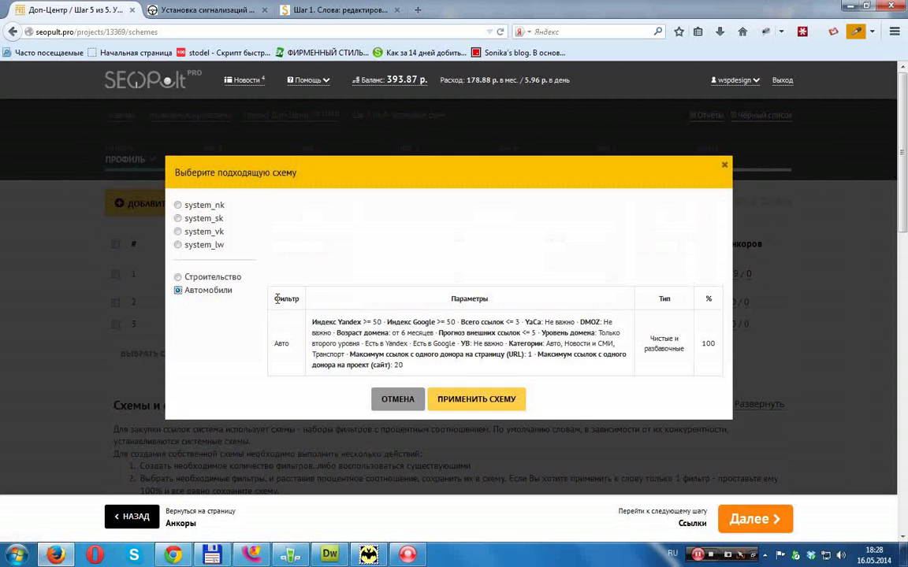
{"action": "left_click", "coordinate": [467, 400]}
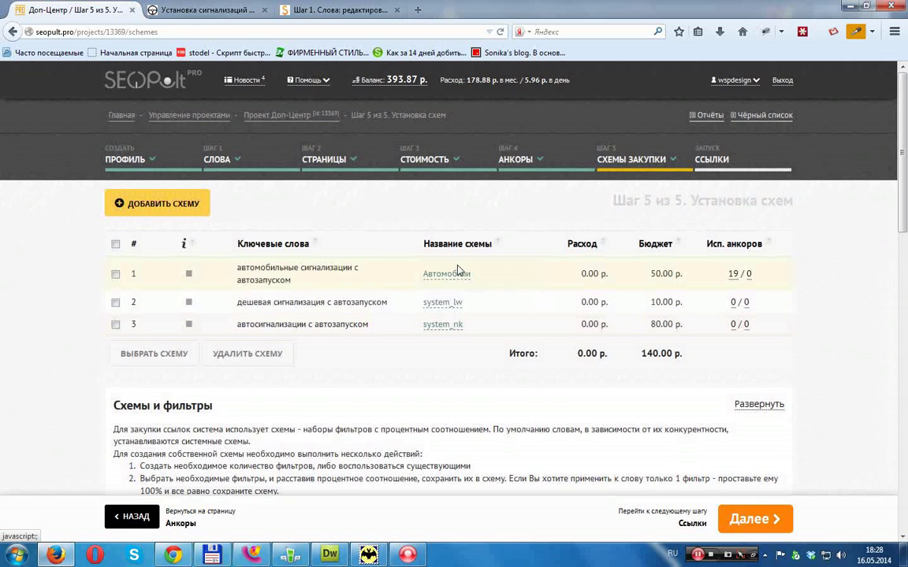
- Apply the "Автомобили" scheme to "дешевая сигнализация с автозапуском" and "автосигнализации с автозапуском" as well
{"action": "left_click", "coordinate": [443, 309]}
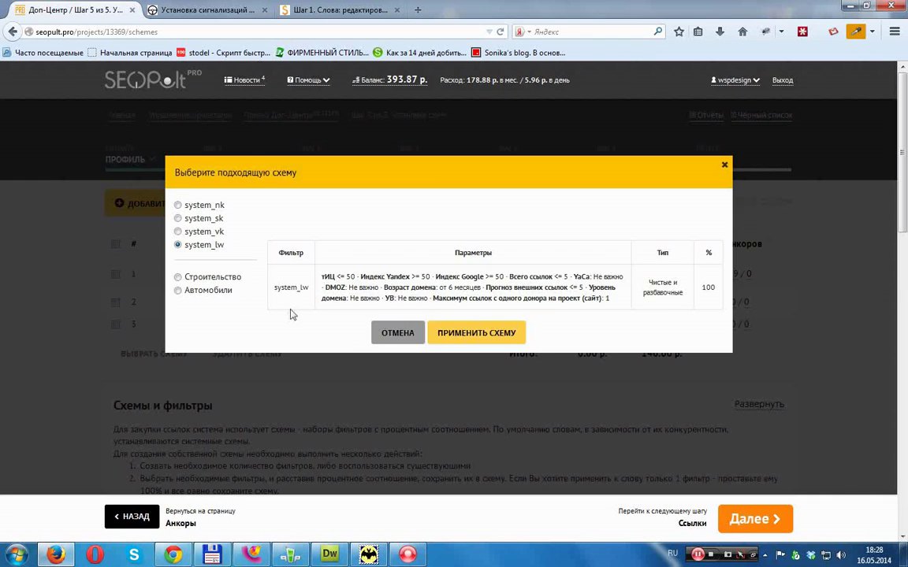
{"action": "left_click", "coordinate": [211, 290]}
{"action": "left_click", "coordinate": [464, 398]}
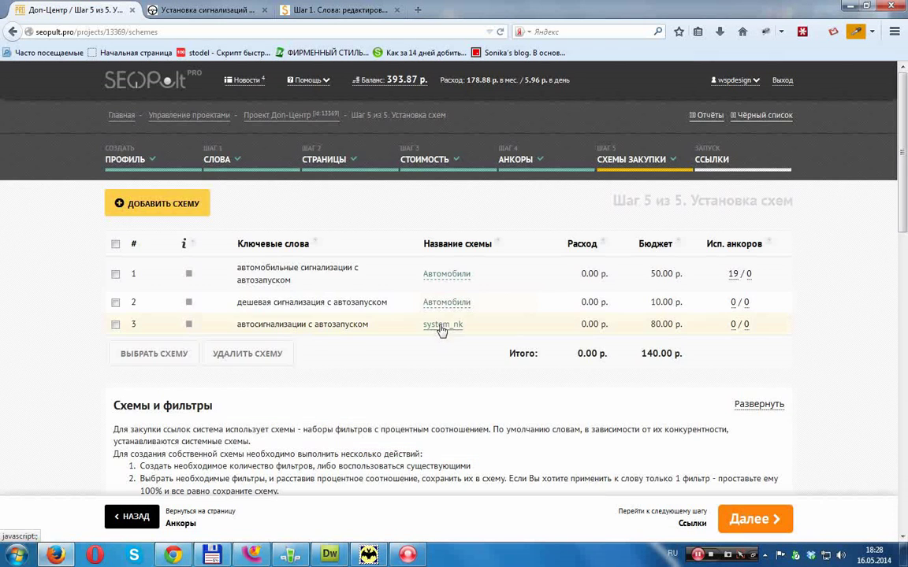
{"action": "left_click", "coordinate": [443, 325]}
{"action": "left_click", "coordinate": [212, 292]}
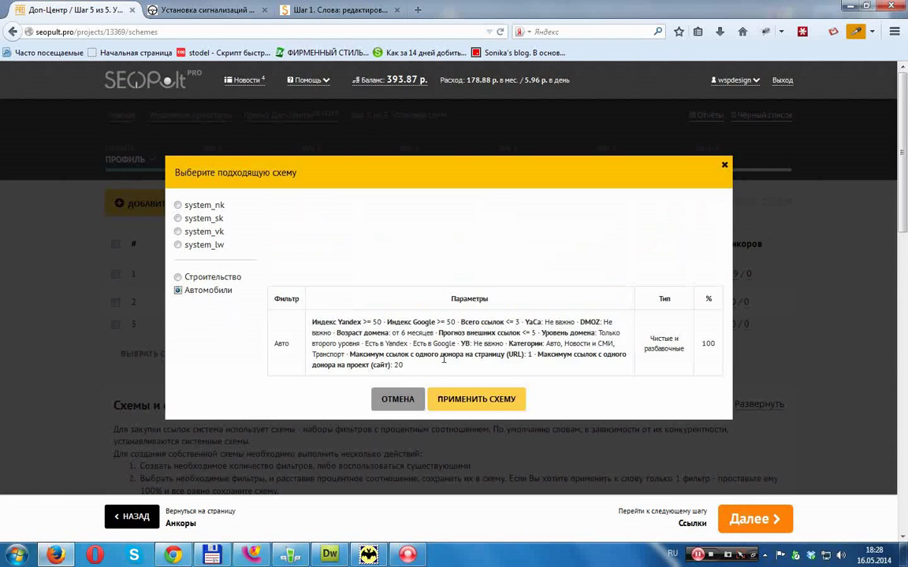
{"action": "left_click", "coordinate": [465, 400]}
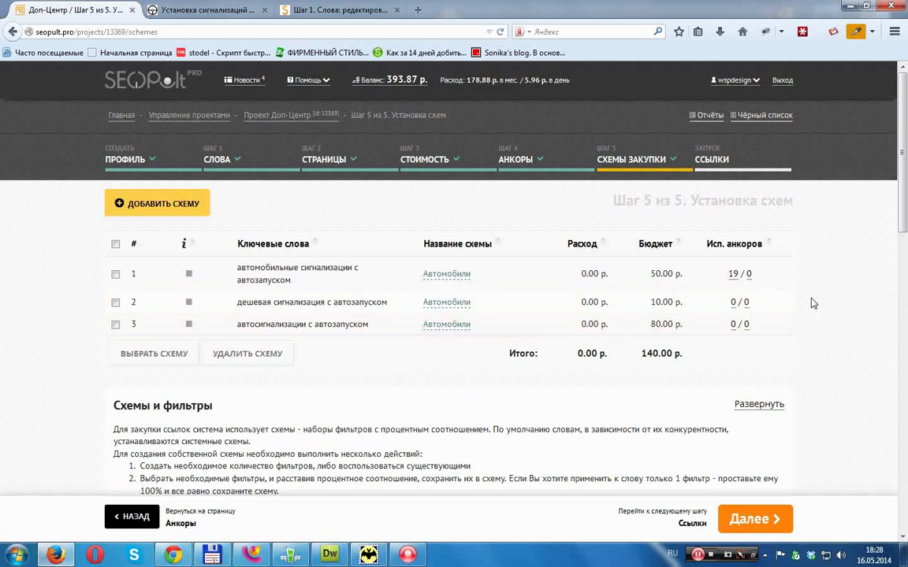
- Proceed to the links stage and launch link purchasing only for "автомобильные сигнализации с автозапуском"
{"action": "scroll", "coordinate": [813, 303], "scroll_direction": "down", "scroll_amount": 2}
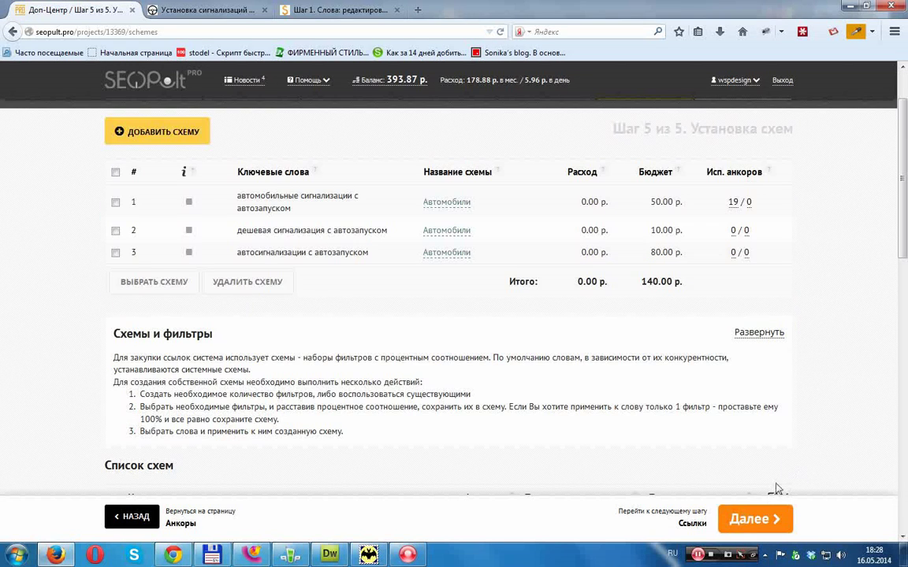
{"action": "left_click", "coordinate": [755, 518]}
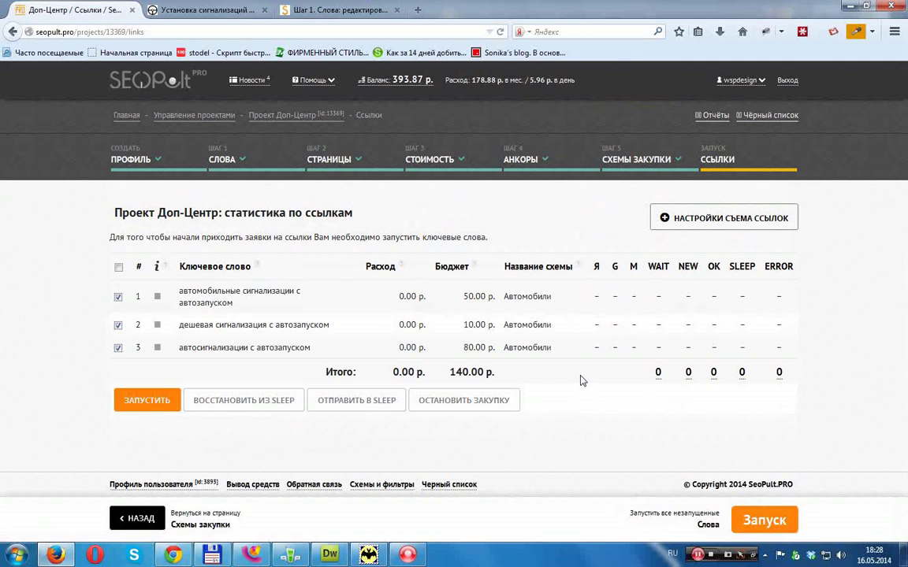
{"action": "left_click", "coordinate": [118, 268]}
{"action": "left_click", "coordinate": [118, 296]}
{"action": "left_click", "coordinate": [150, 408]}
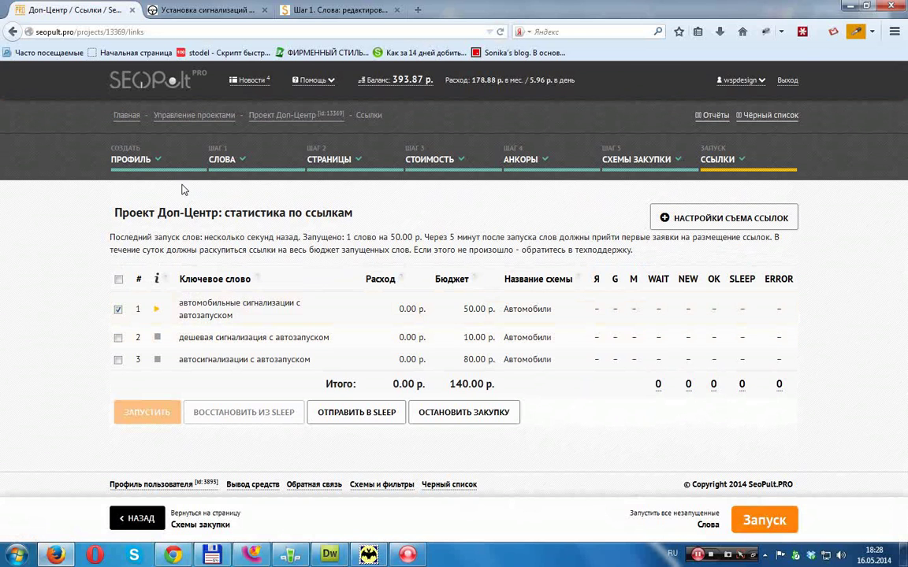
- View the link requests awaiting confirmation across all projects, then switch to the open dop-center.ru page
{"action": "left_click", "coordinate": [161, 79]}
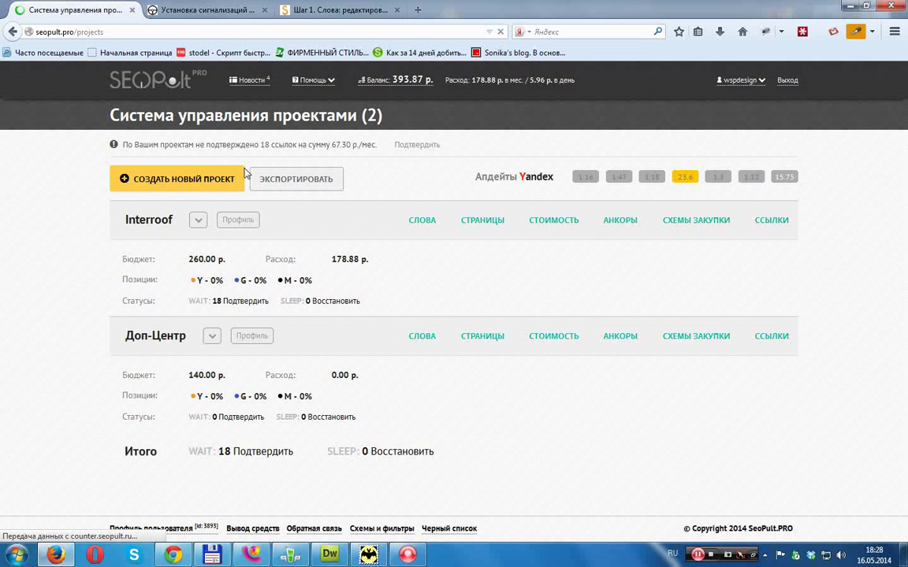
{"action": "left_click", "coordinate": [224, 467]}
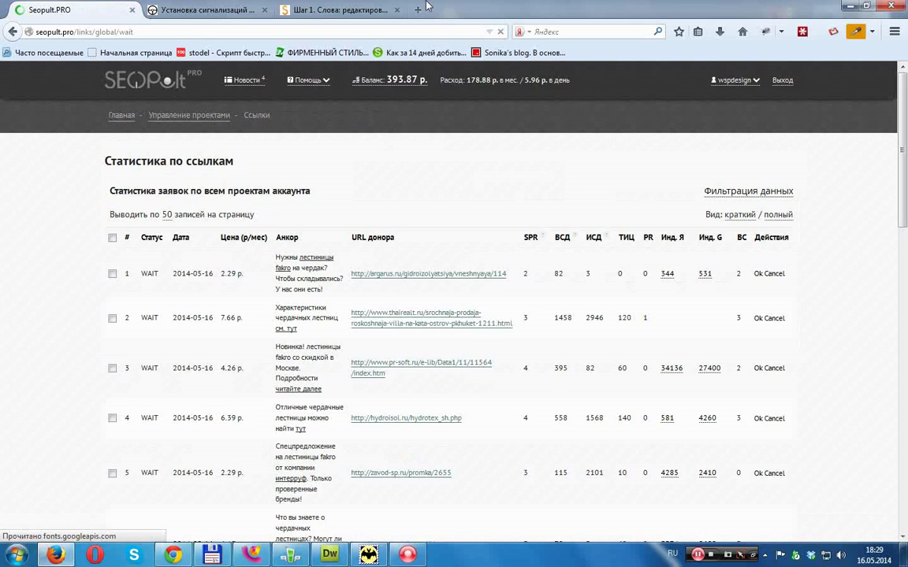
{"action": "left_click", "coordinate": [368, 11]}
{"action": "left_click", "coordinate": [228, 11]}
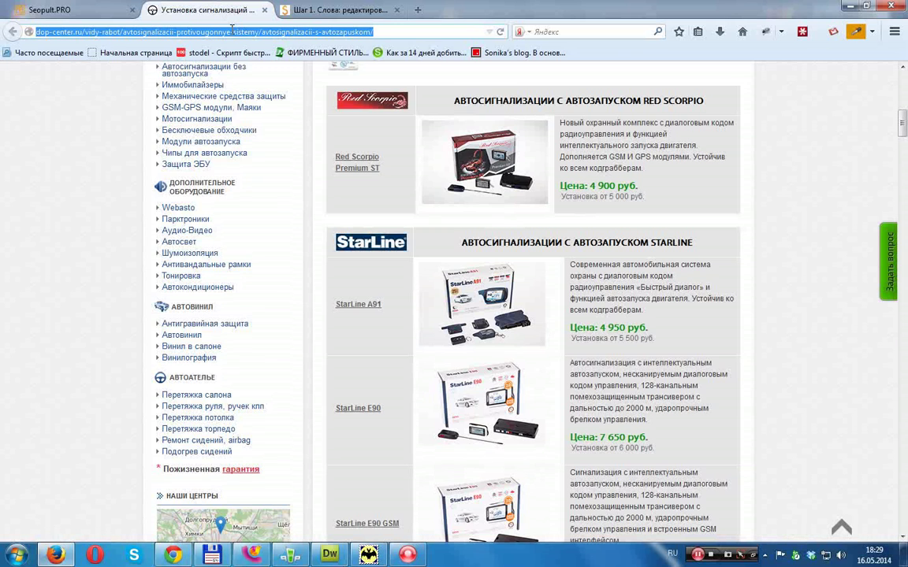
- Load the trust-checking site xtool.ru in place of the dop-center.ru page and close the seopult.ru keyword-editing page
{"action": "key", "text": "alt+shift"}
{"action": "type", "text": "xtool."}
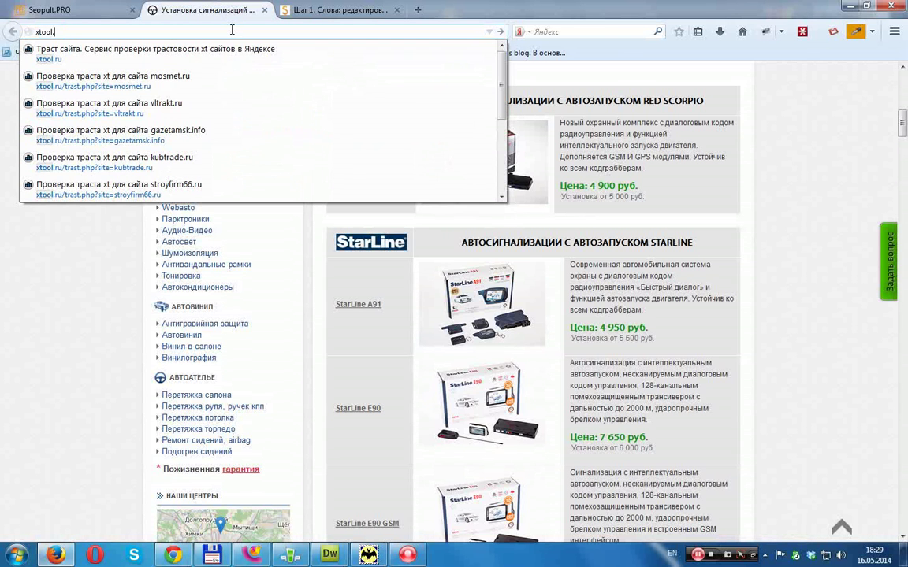
{"action": "key", "text": "Return"}
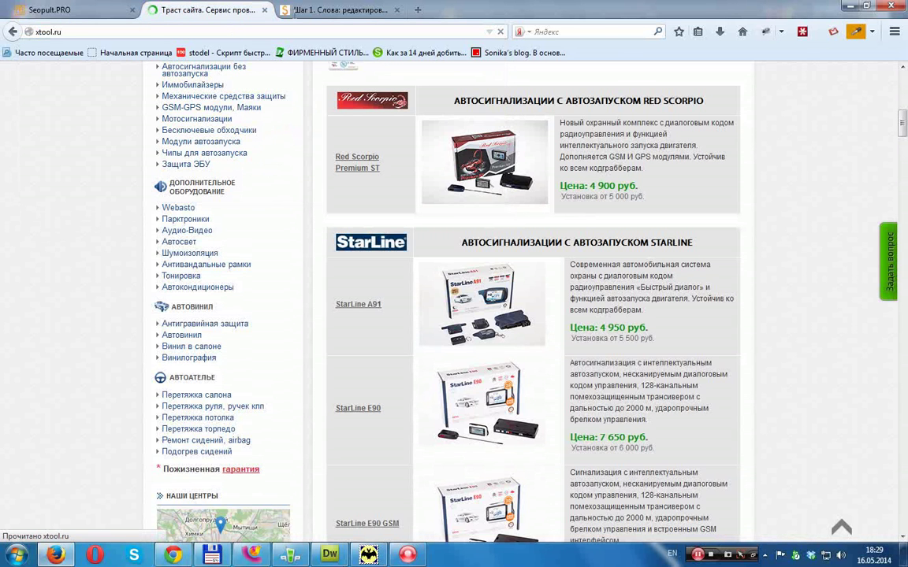
{"action": "left_click", "coordinate": [390, 12]}
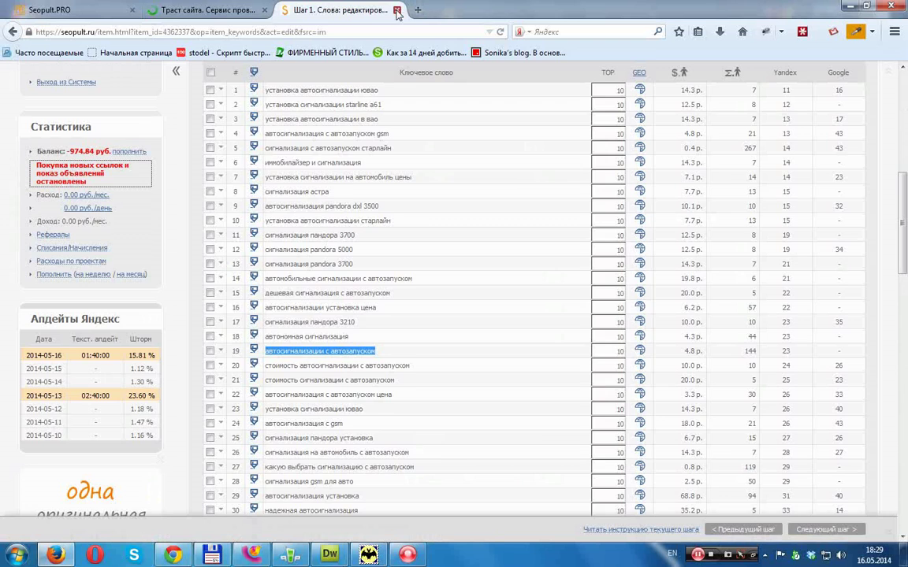
{"action": "left_click", "coordinate": [396, 11]}
- Look through the waiting link requests across all projects and open the first donor page, argarus.ru/gidroizolyatsiya/vneshnyaya/114, for moderation
{"action": "left_click", "coordinate": [91, 10]}
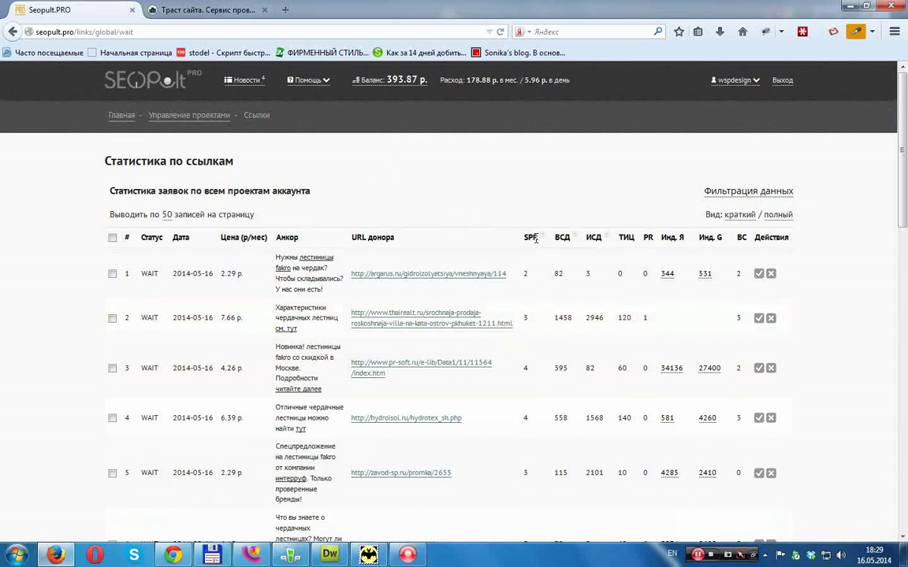
{"action": "mouse_move", "coordinate": [544, 236]}
{"action": "scroll", "coordinate": [505, 239], "scroll_direction": "down", "scroll_amount": 3}
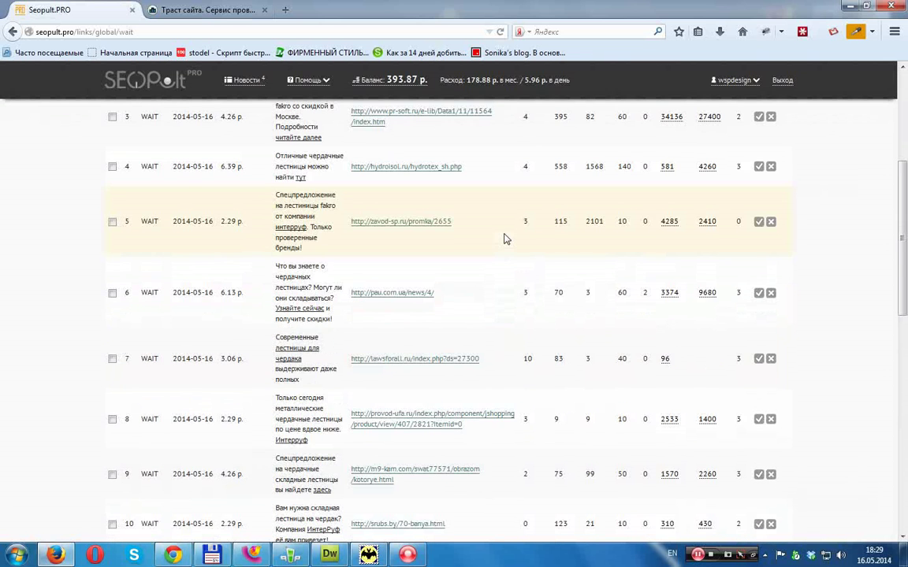
{"action": "scroll", "coordinate": [505, 239], "scroll_direction": "down", "scroll_amount": 3}
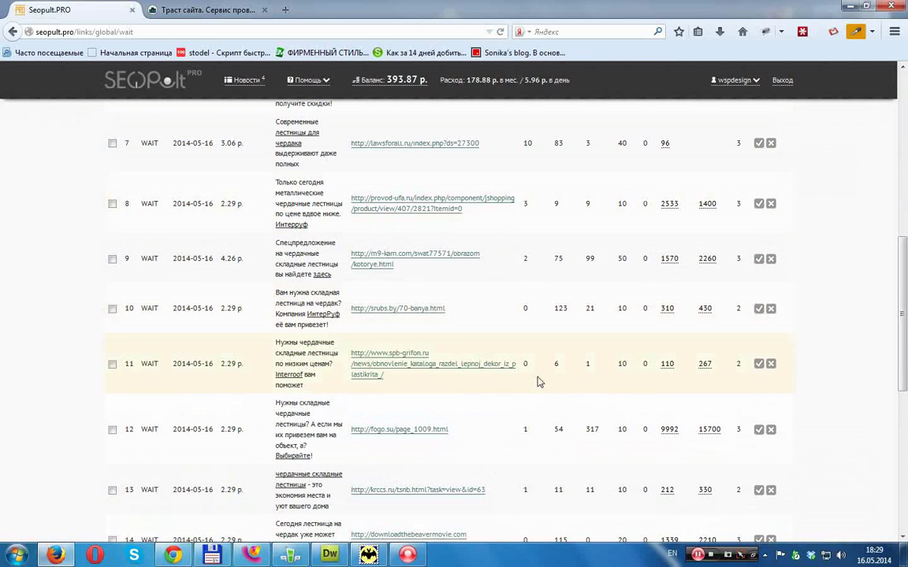
{"action": "scroll", "coordinate": [535, 387], "scroll_direction": "down", "scroll_amount": 3}
{"action": "scroll", "coordinate": [532, 394], "scroll_direction": "up", "scroll_amount": 5}
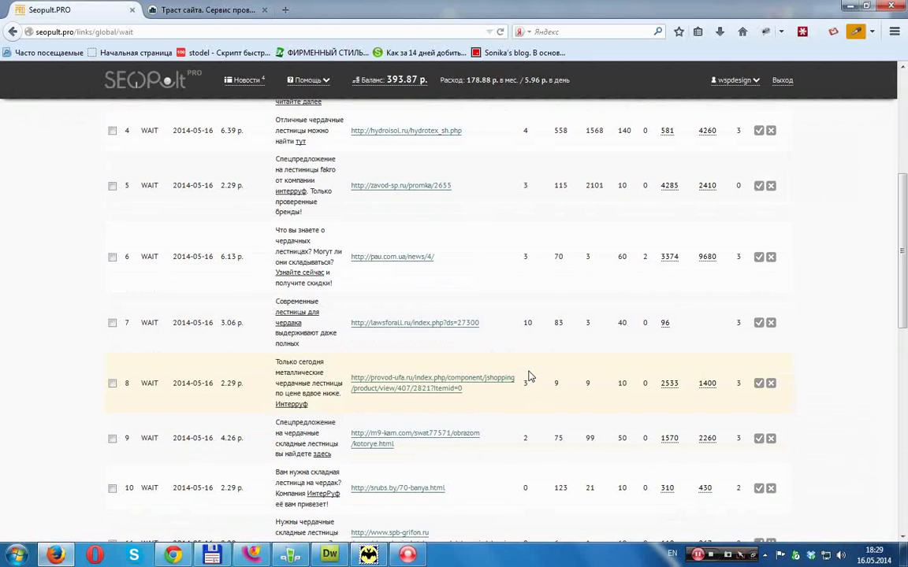
{"action": "scroll", "coordinate": [529, 376], "scroll_direction": "up", "scroll_amount": 4}
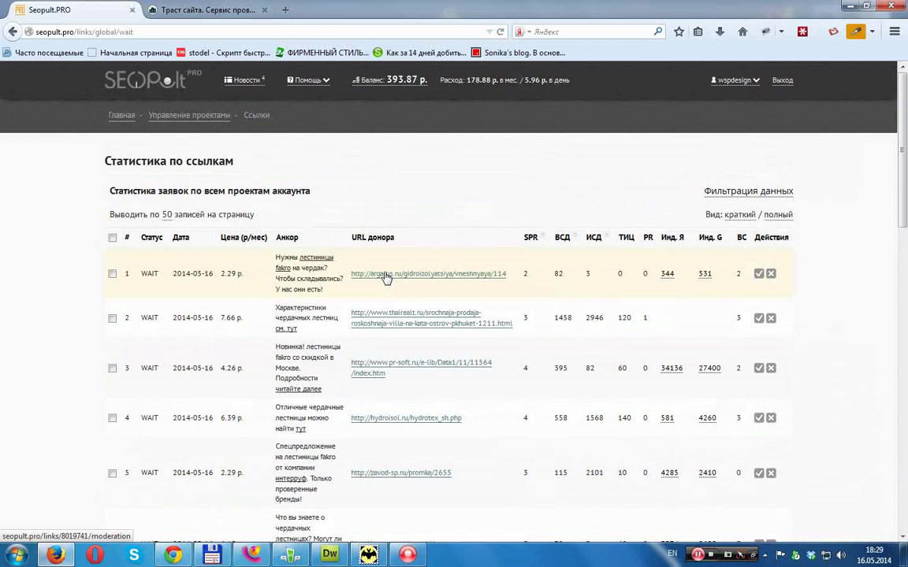
{"action": "left_click", "coordinate": [387, 277]}
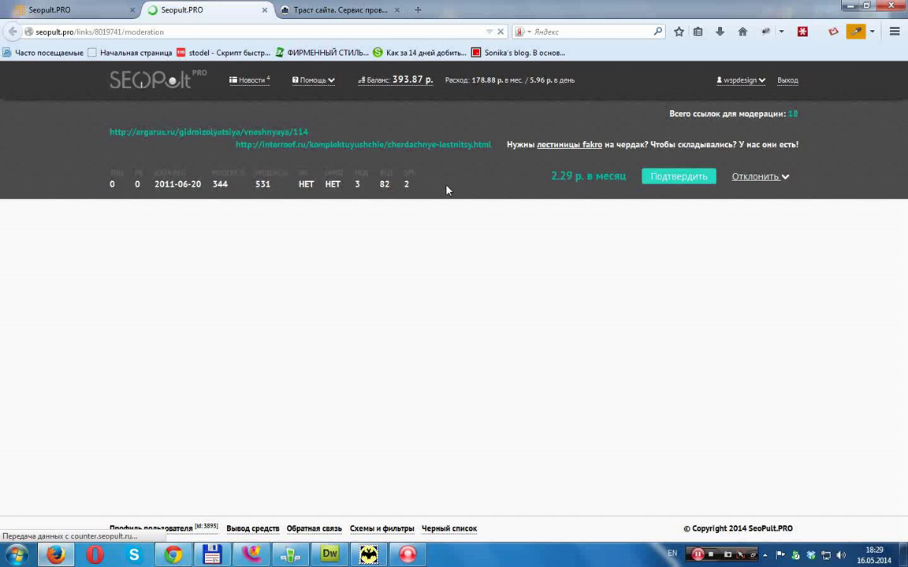